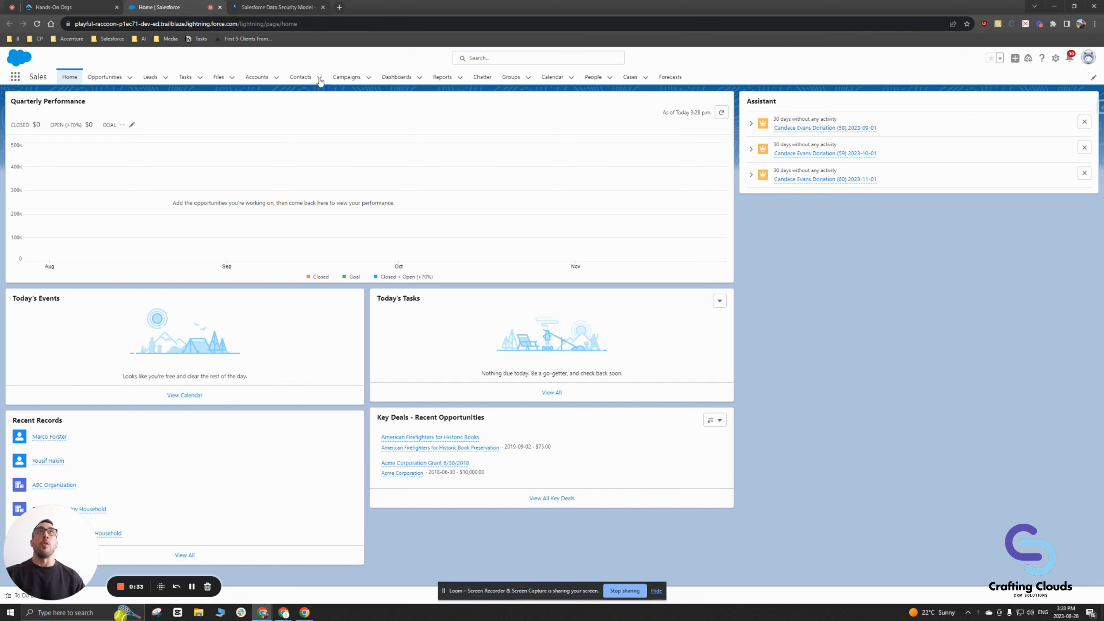
Step: Return to the Salesforce home page and open Setup in a new tab
left_click(281, 12)
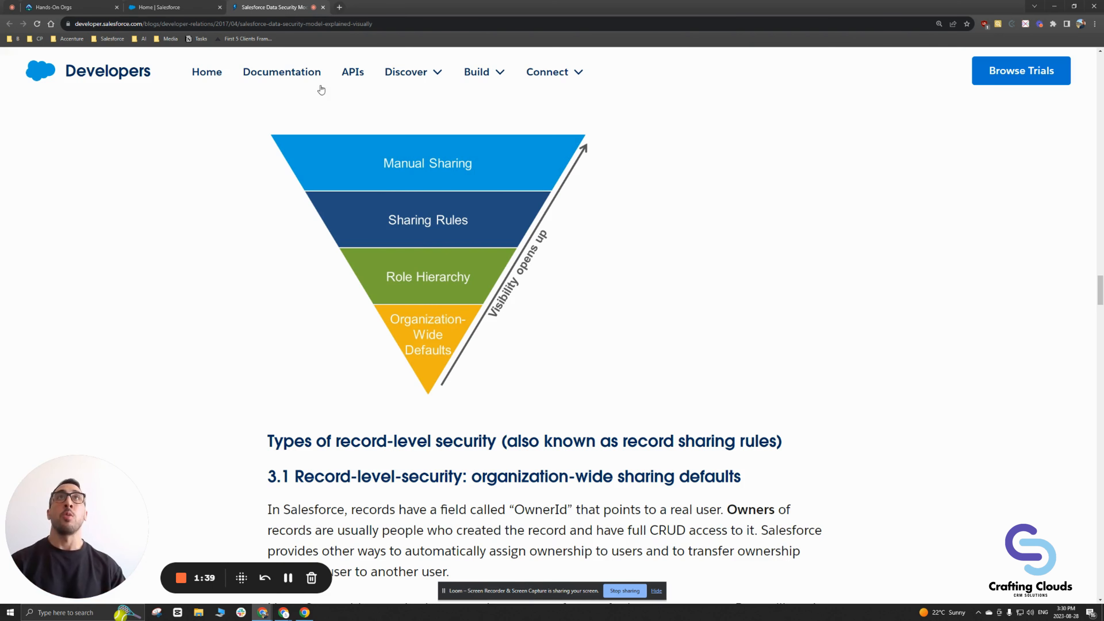
left_click(182, 15)
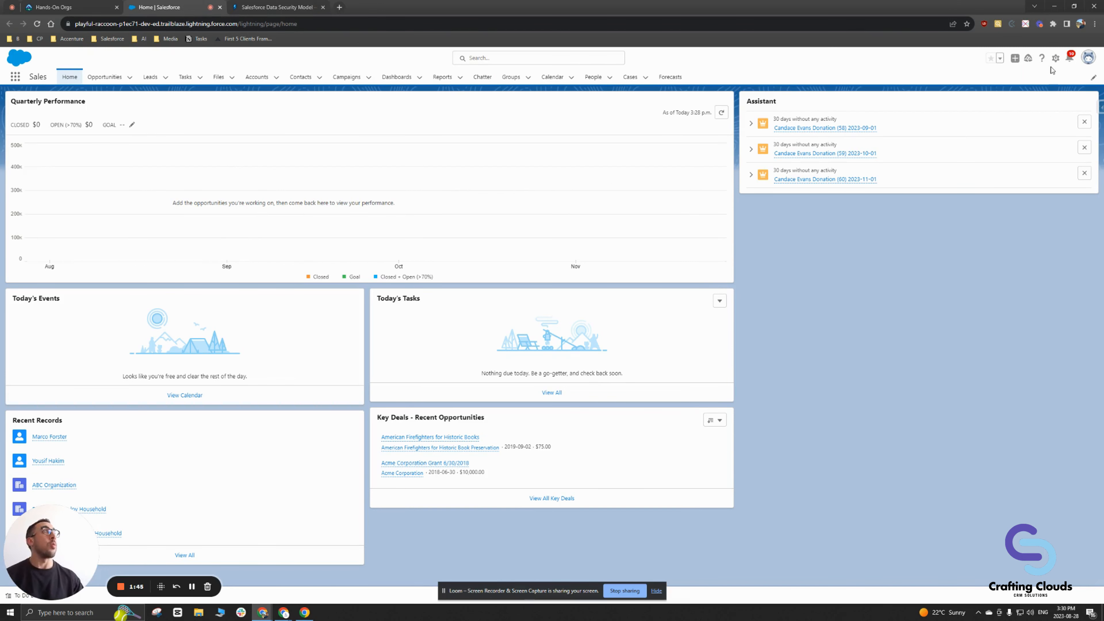
left_click(1055, 58)
left_click(1050, 73)
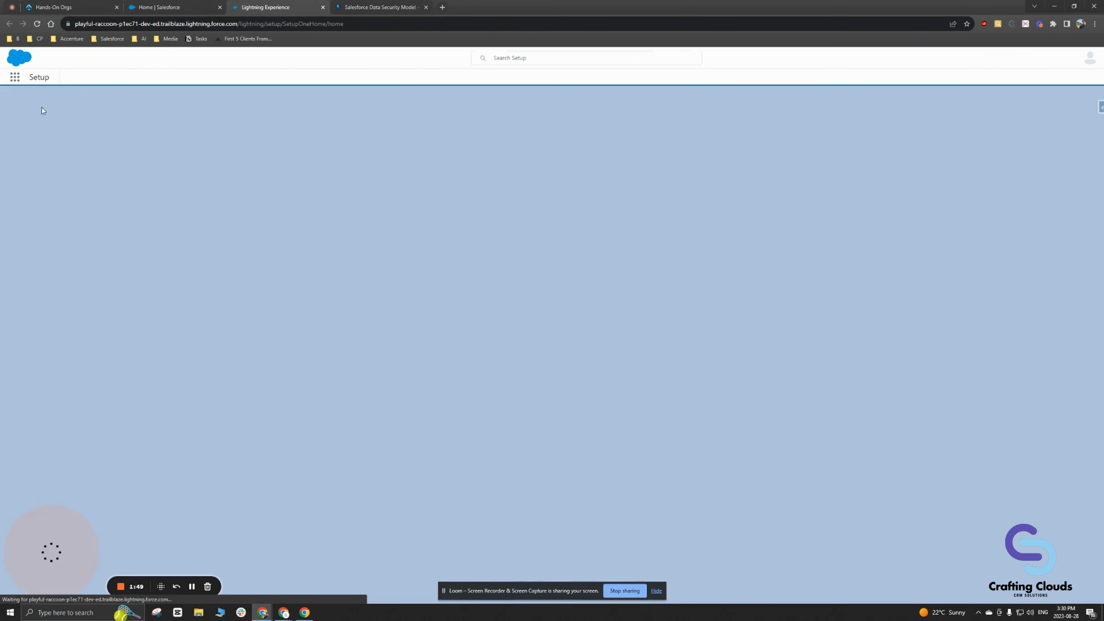
Step: Find Sharing Settings with 'sharing setting' in Quick Find and edit the Organization-Wide Defaults
type("sh")
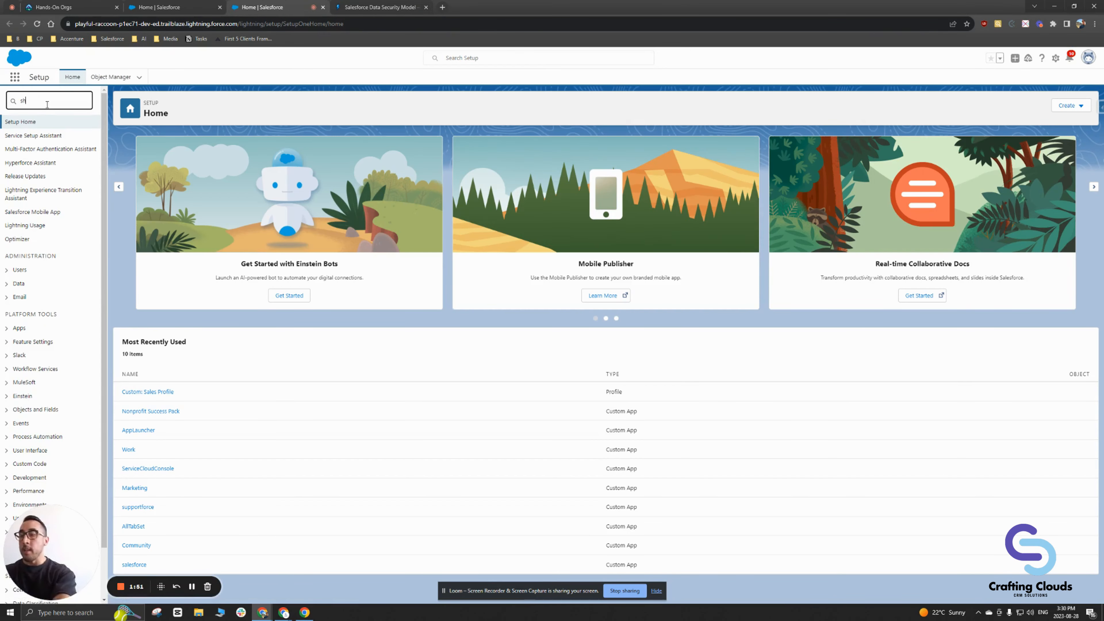
type("aring setting")
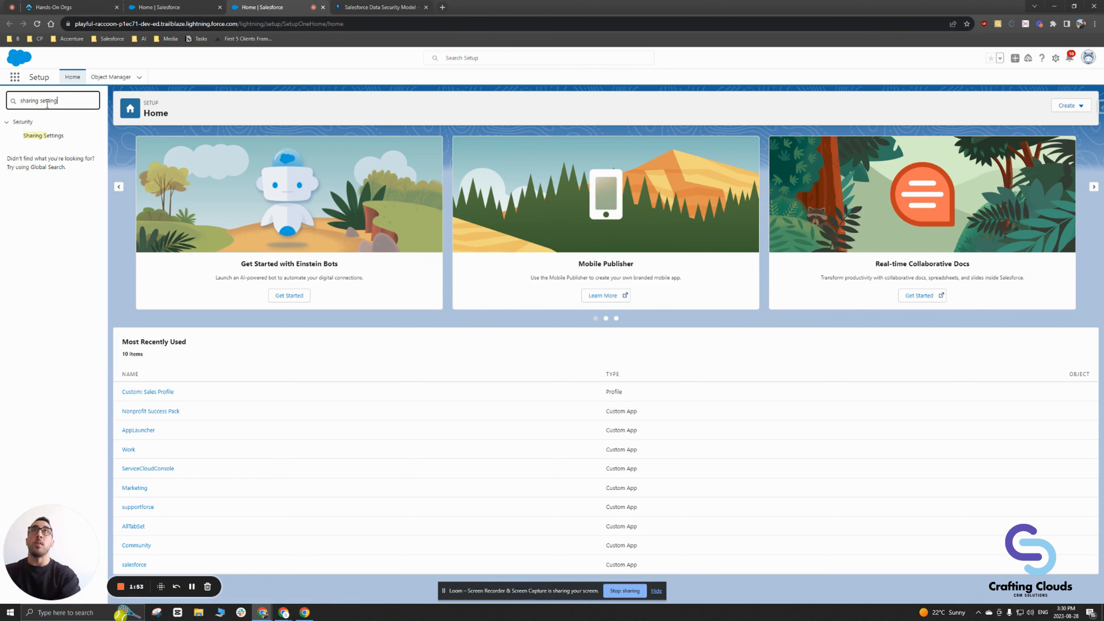
left_click(45, 136)
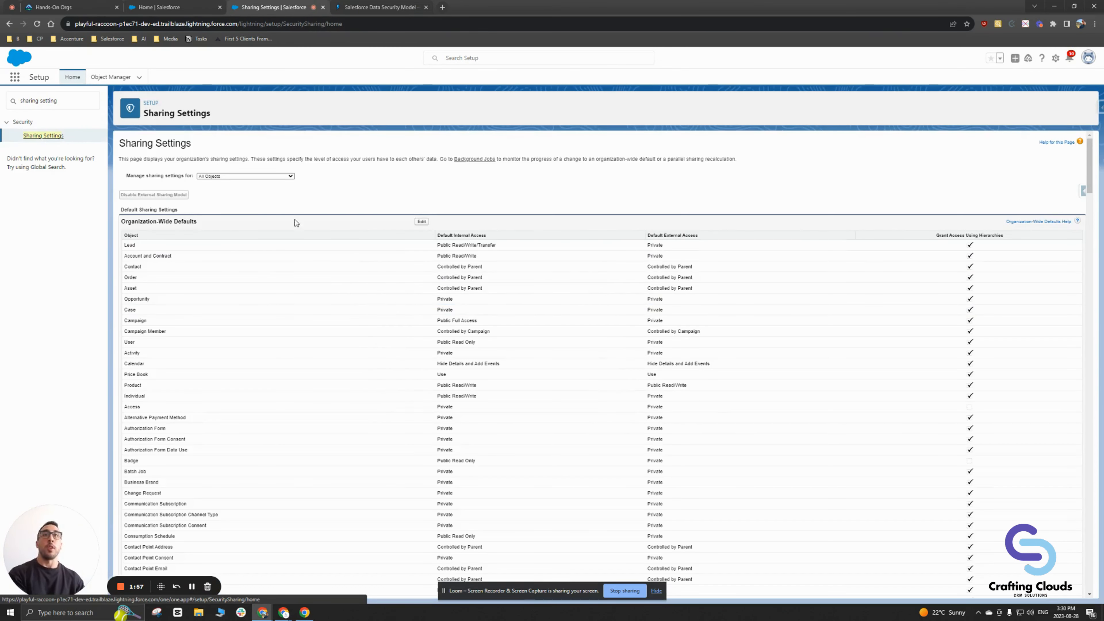
left_click(422, 221)
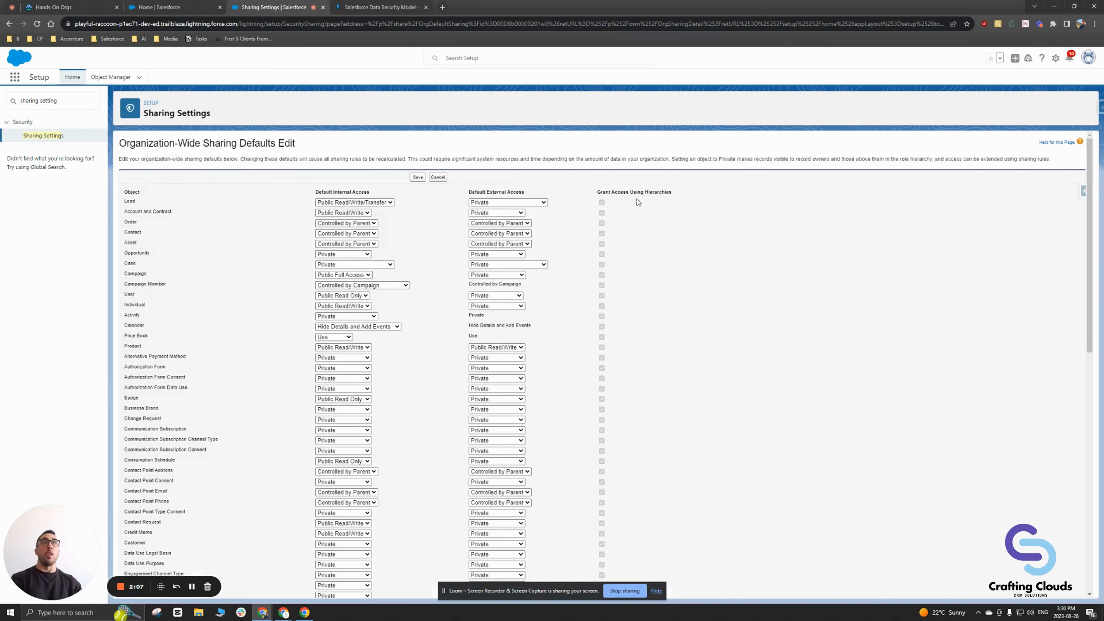
left_click_drag(123, 191, 153, 297)
left_click(158, 322)
scroll(157, 323, "down", 12)
scroll(157, 332, "up", 8)
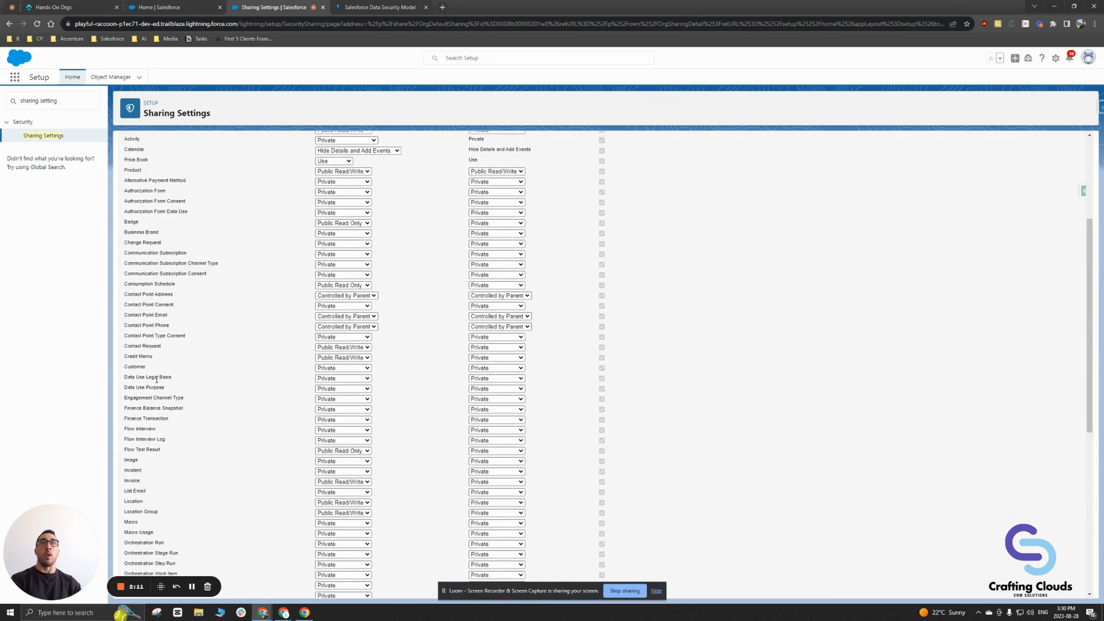
scroll(157, 379, "up", 5)
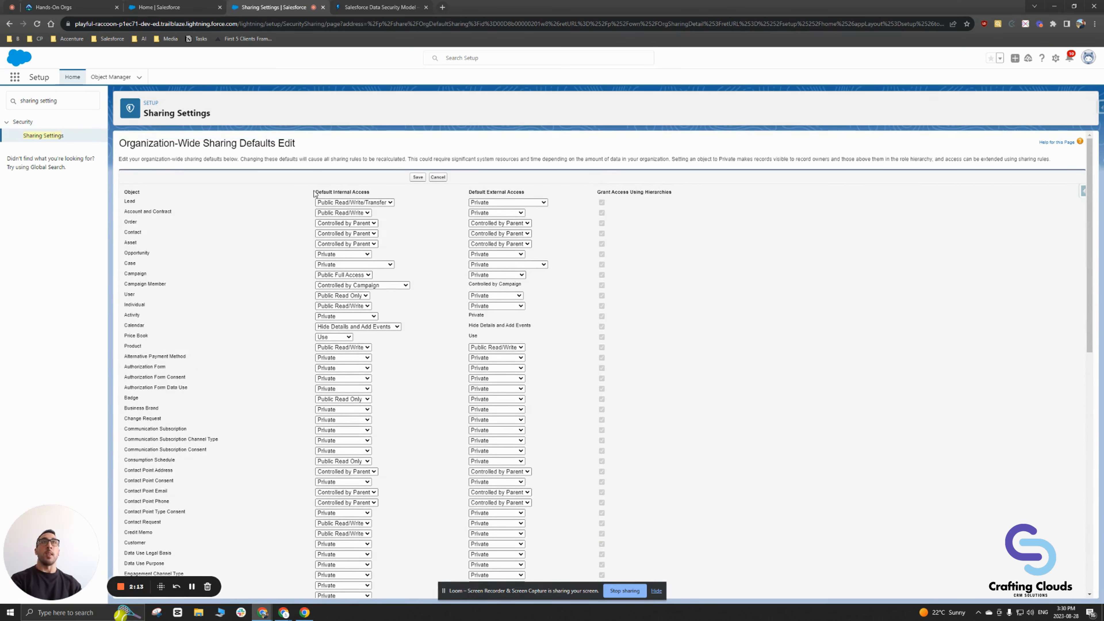
left_click_drag(315, 192, 378, 190)
left_click(398, 191)
left_click_drag(468, 192, 676, 195)
left_click(539, 194)
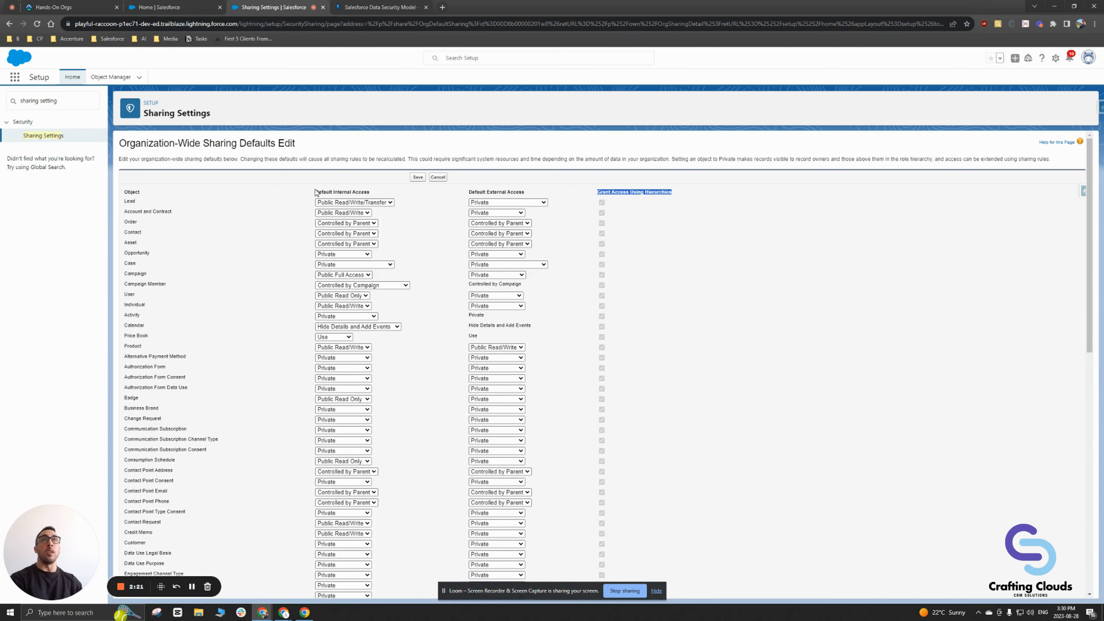
left_click_drag(316, 191, 373, 195)
left_click(426, 208)
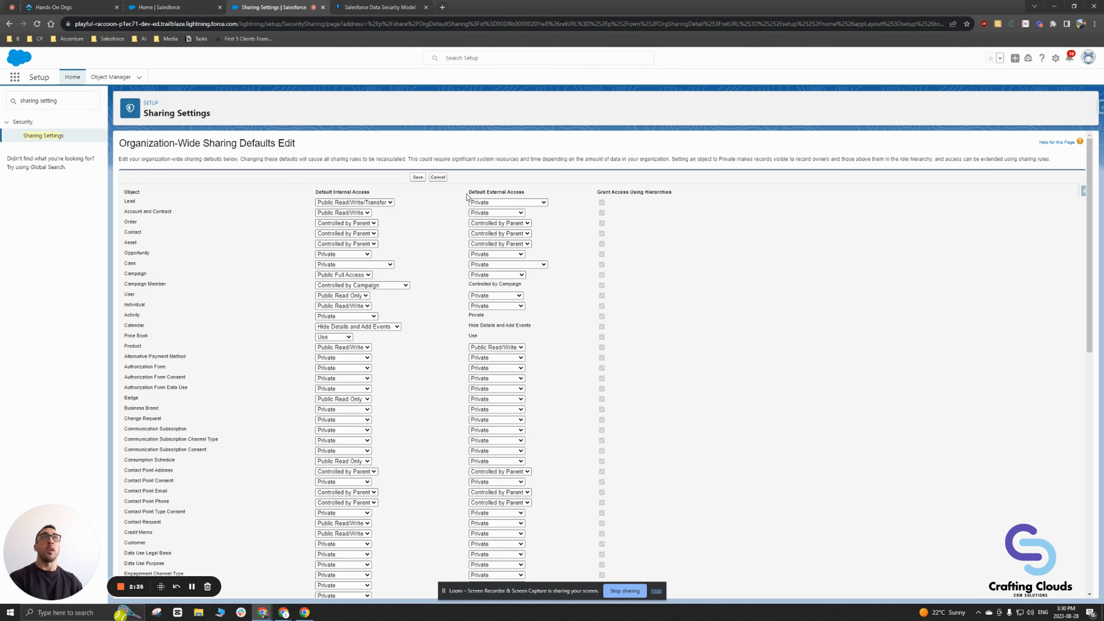
left_click_drag(467, 193, 538, 195)
left_click(537, 195)
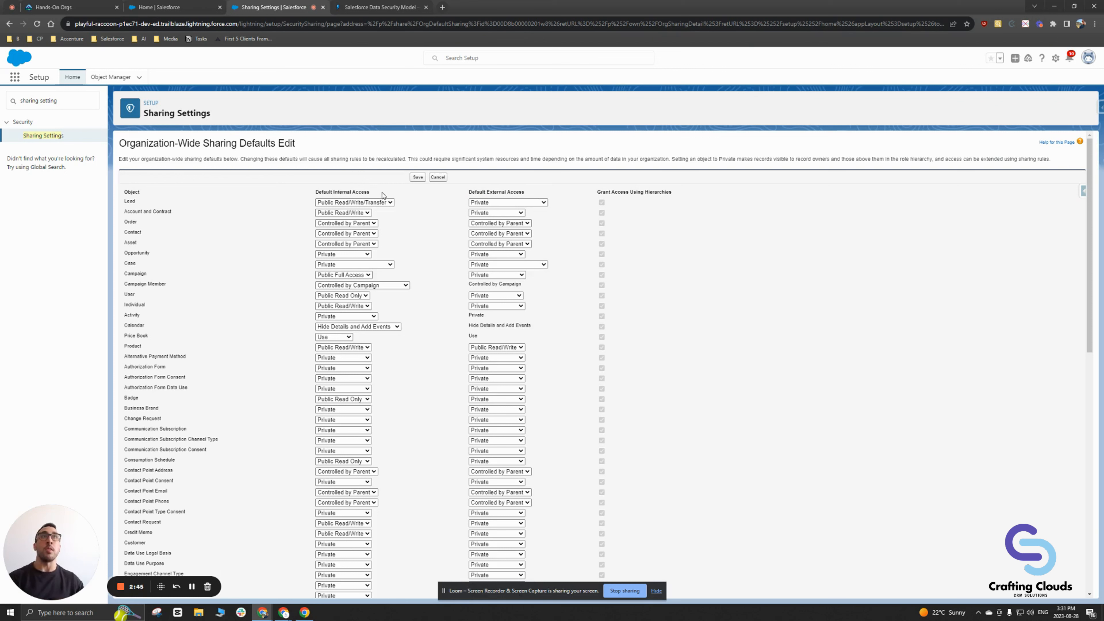
left_click_drag(383, 193, 309, 196)
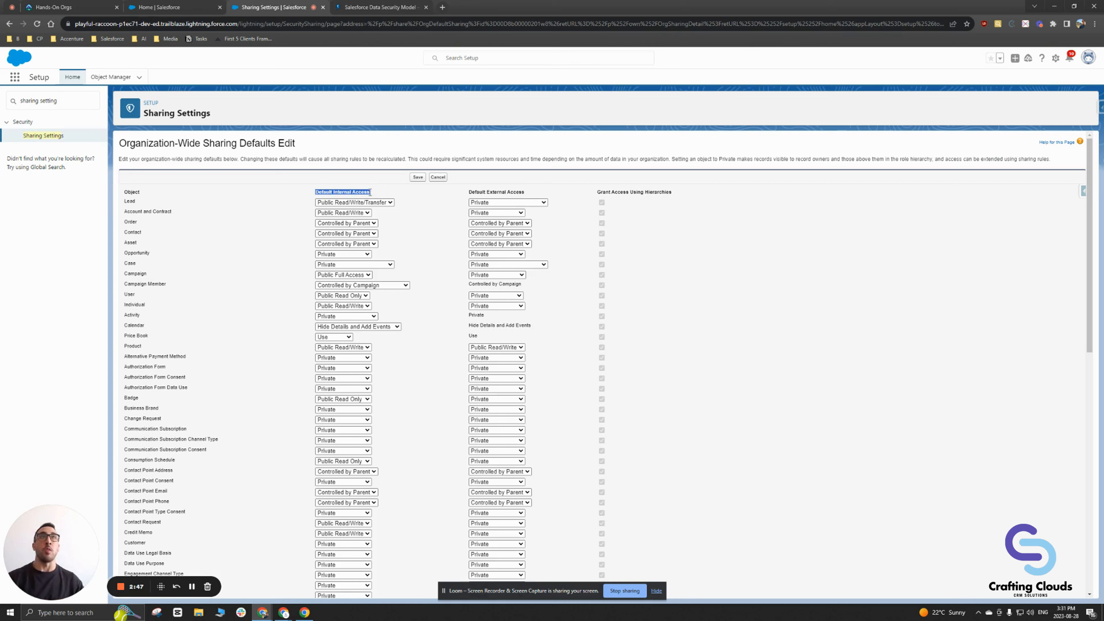
left_click_drag(398, 195, 534, 193)
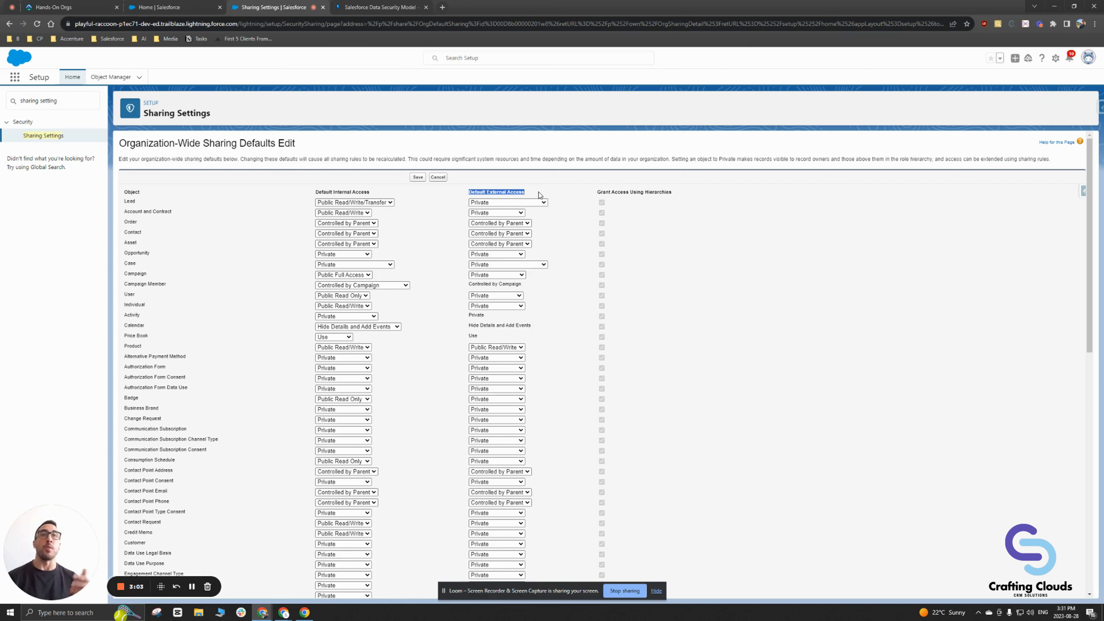
left_click_drag(468, 192, 527, 191)
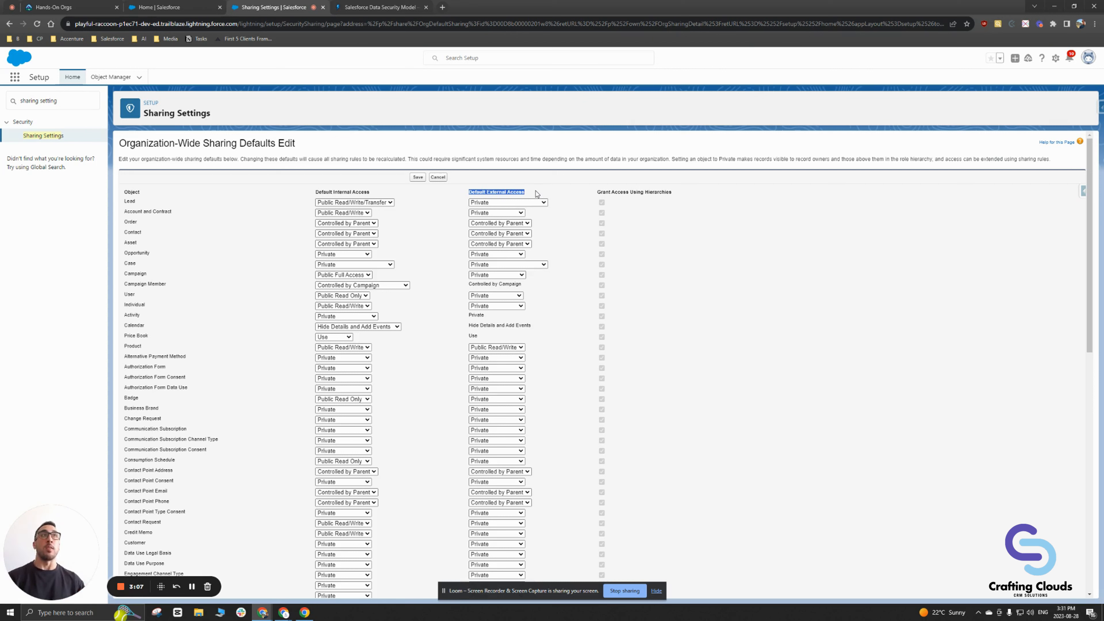
left_click(537, 194)
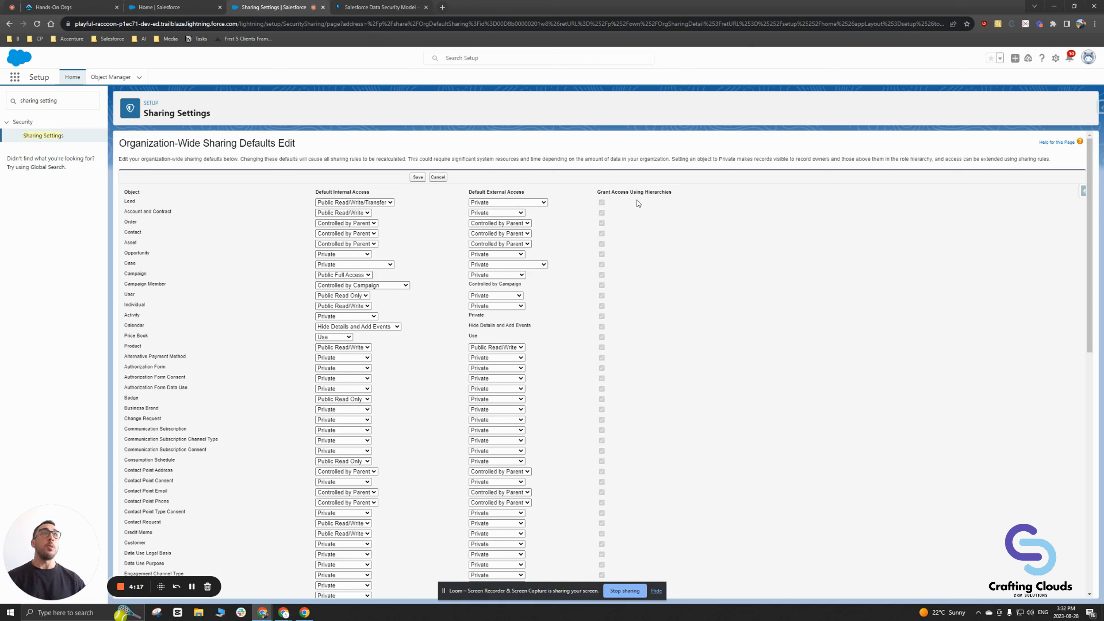
left_click_drag(596, 191, 677, 196)
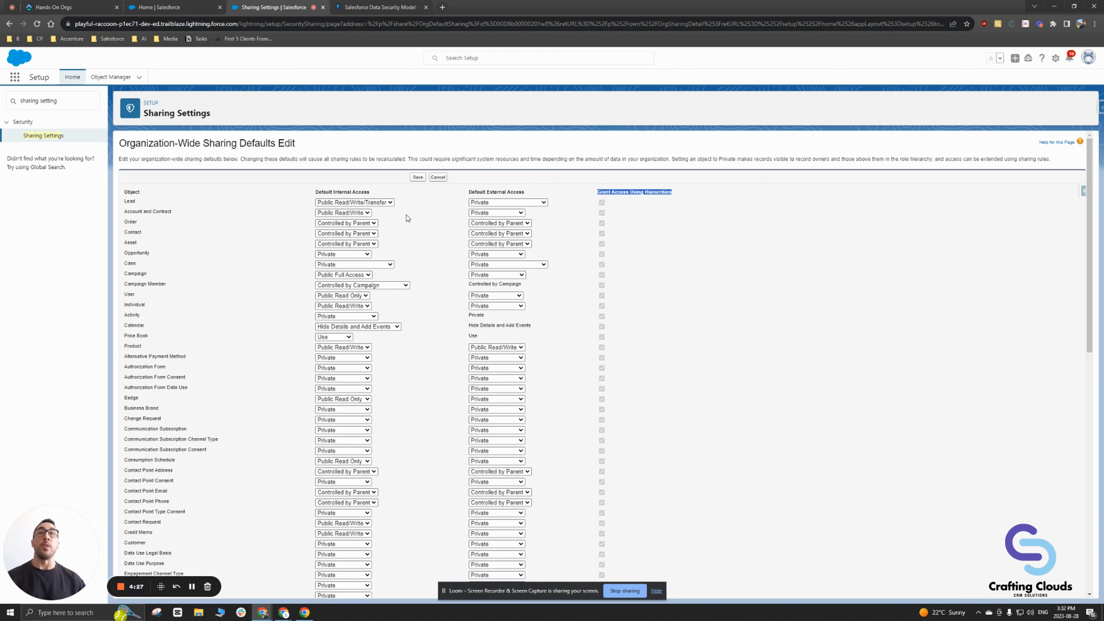
left_click(642, 230)
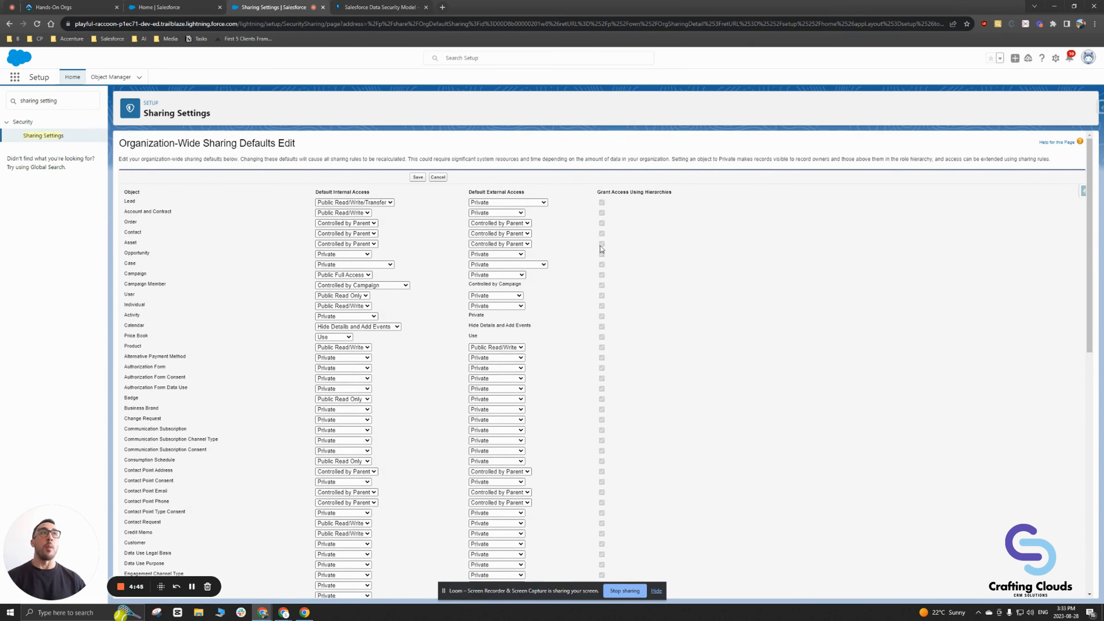
scroll(601, 249, "down", 15)
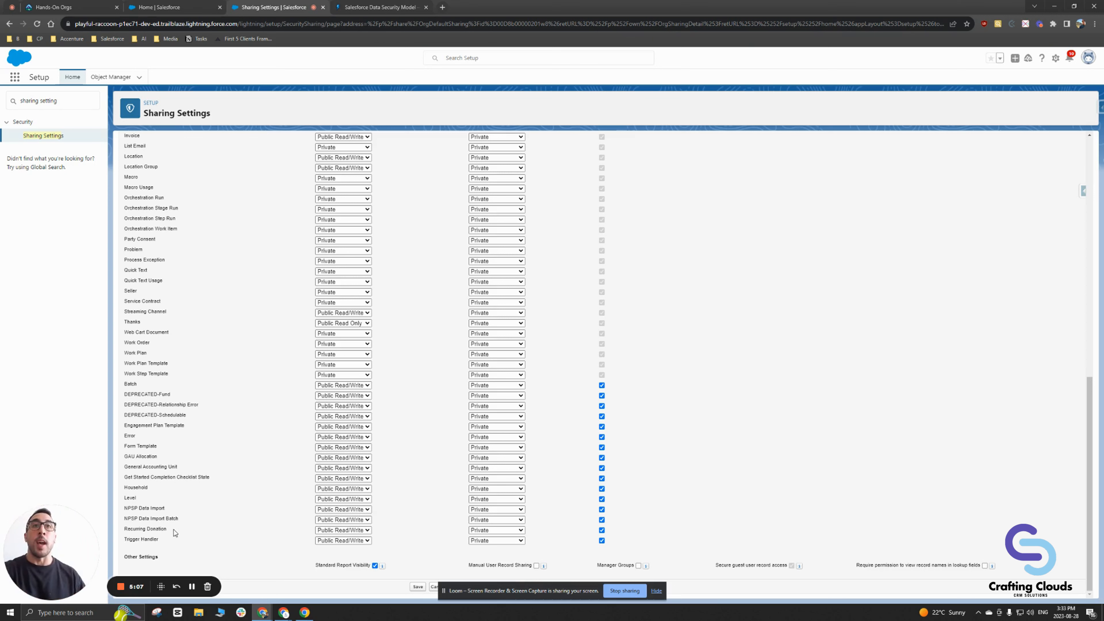
left_click_drag(180, 532, 124, 529)
left_click(182, 534)
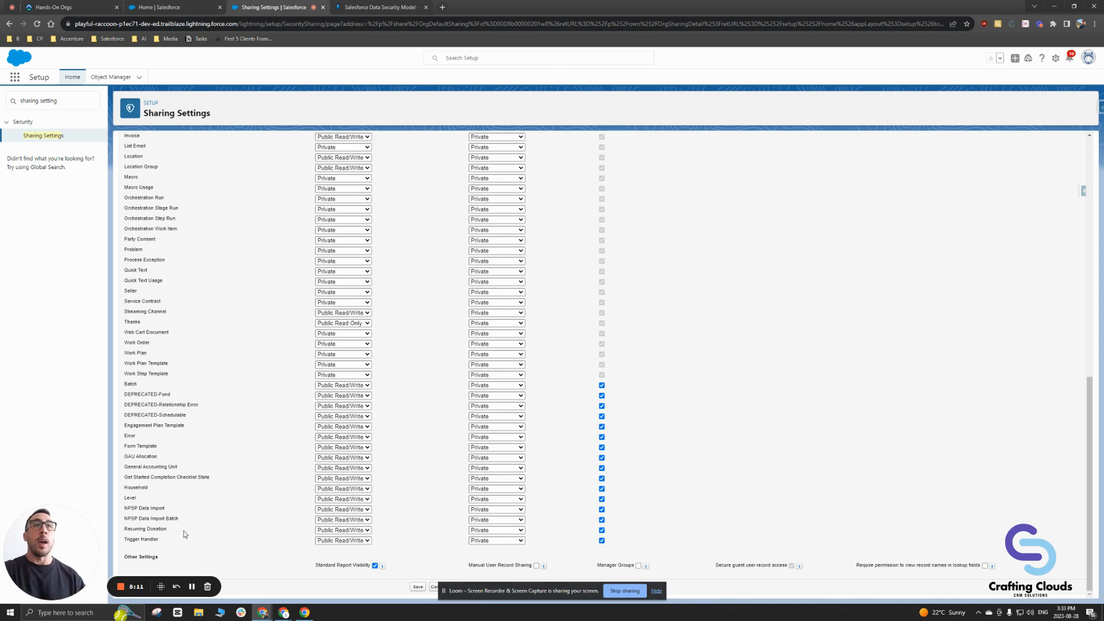
left_click_drag(182, 533, 124, 528)
left_click(211, 533)
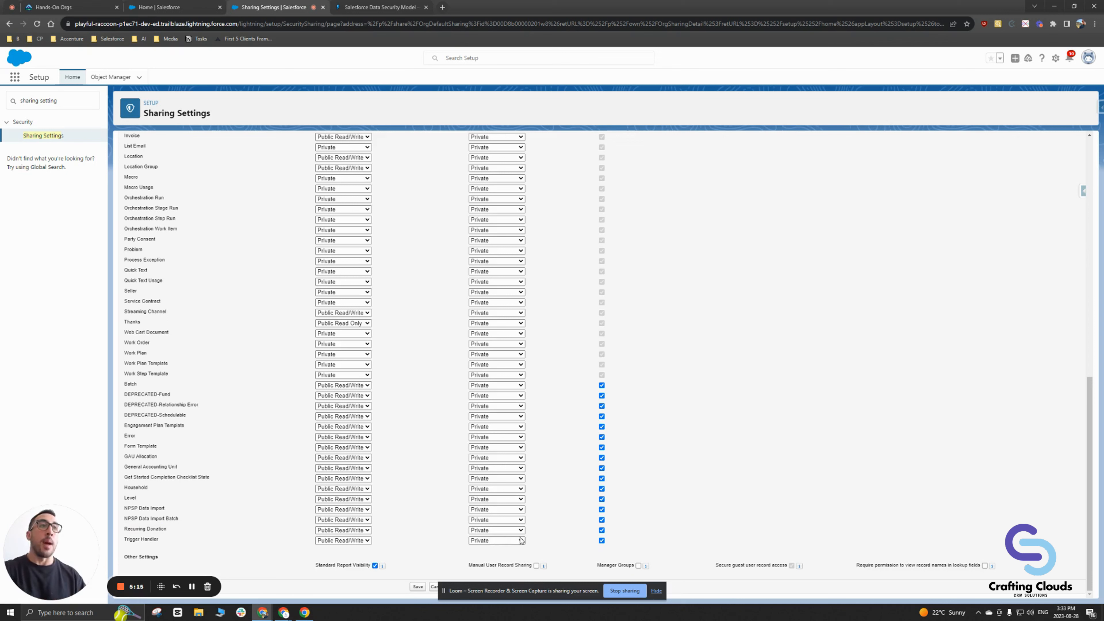
left_click(602, 530)
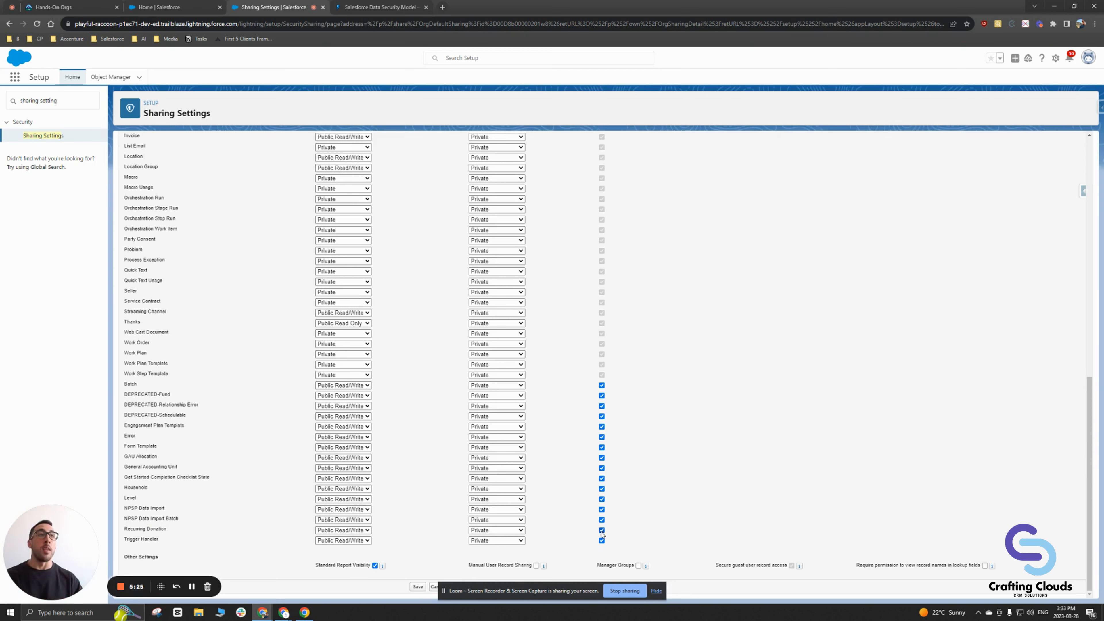
left_click(602, 531)
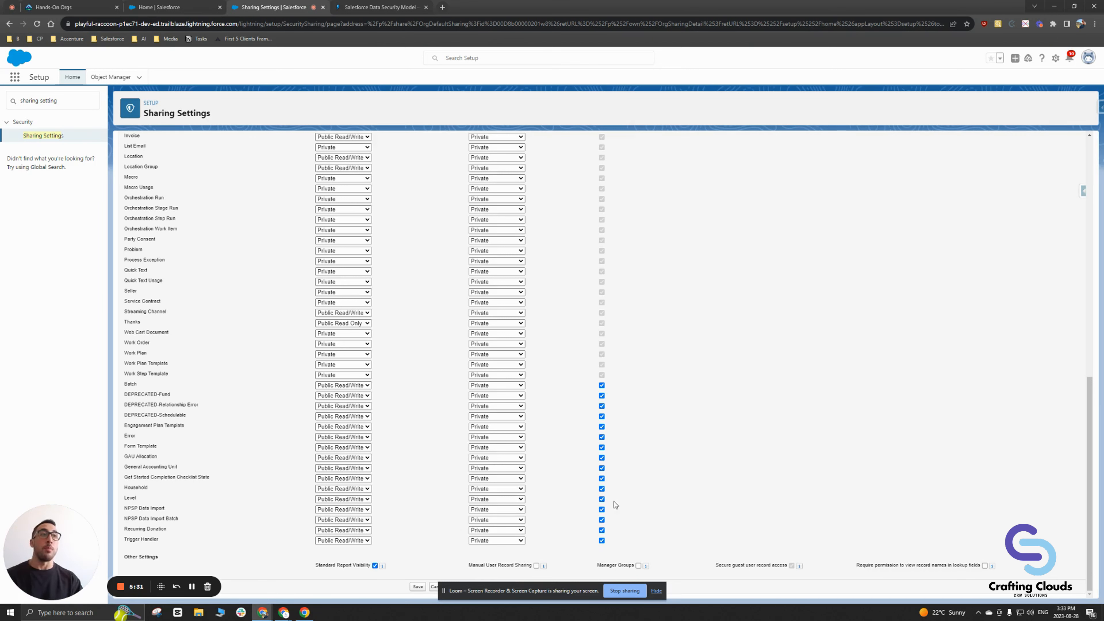
scroll(609, 509, "up", 15)
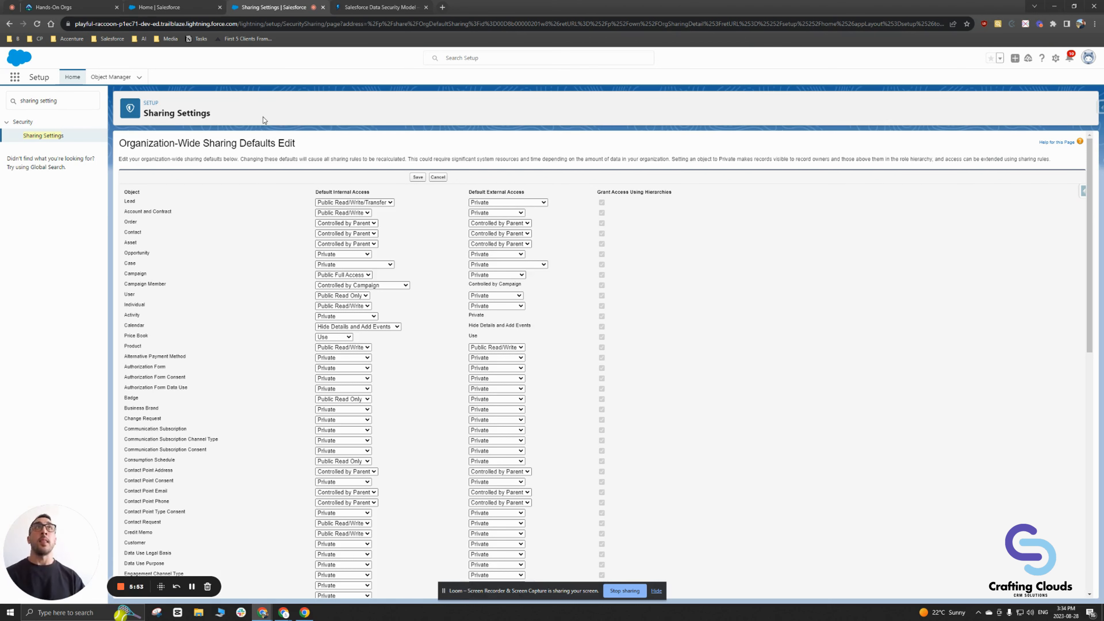
left_click(369, 8)
mouse_move(406, 72)
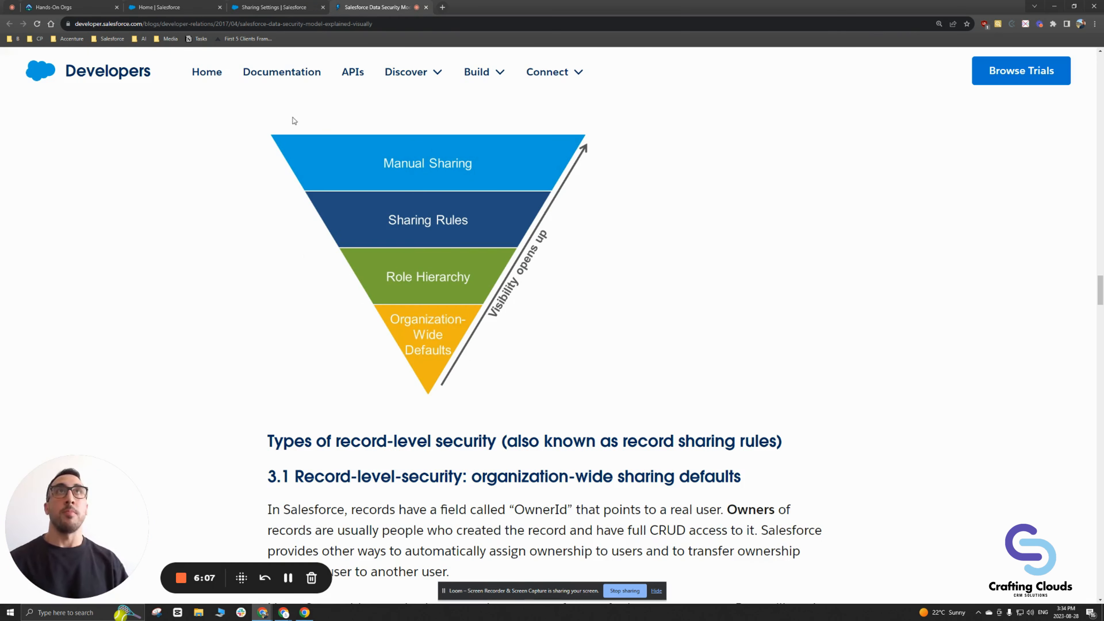
left_click(245, 8)
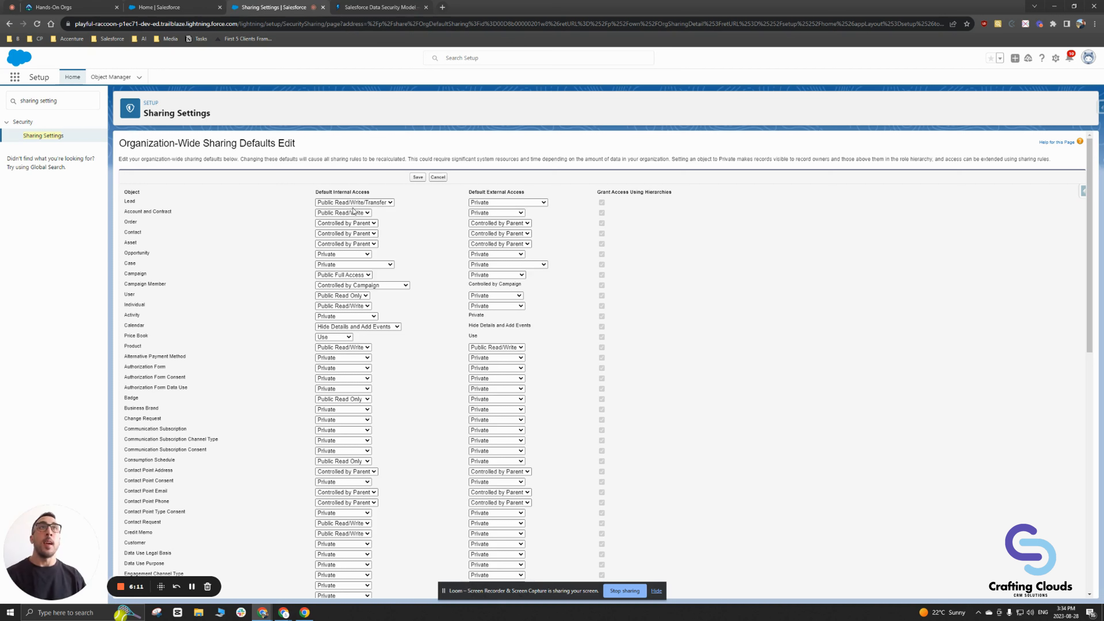
Step: Highlight the Account and Contract row and review its internal access options, keeping Public Read/Write
left_click_drag(124, 191, 185, 208)
left_click(173, 213)
left_click(125, 212)
left_click(185, 208)
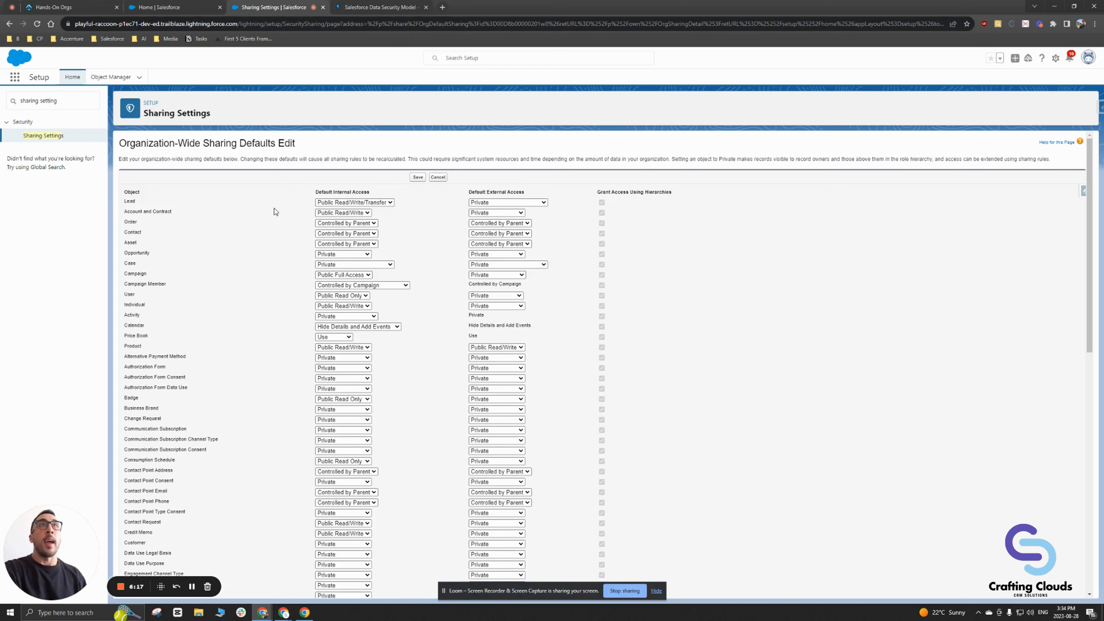
left_click(325, 213)
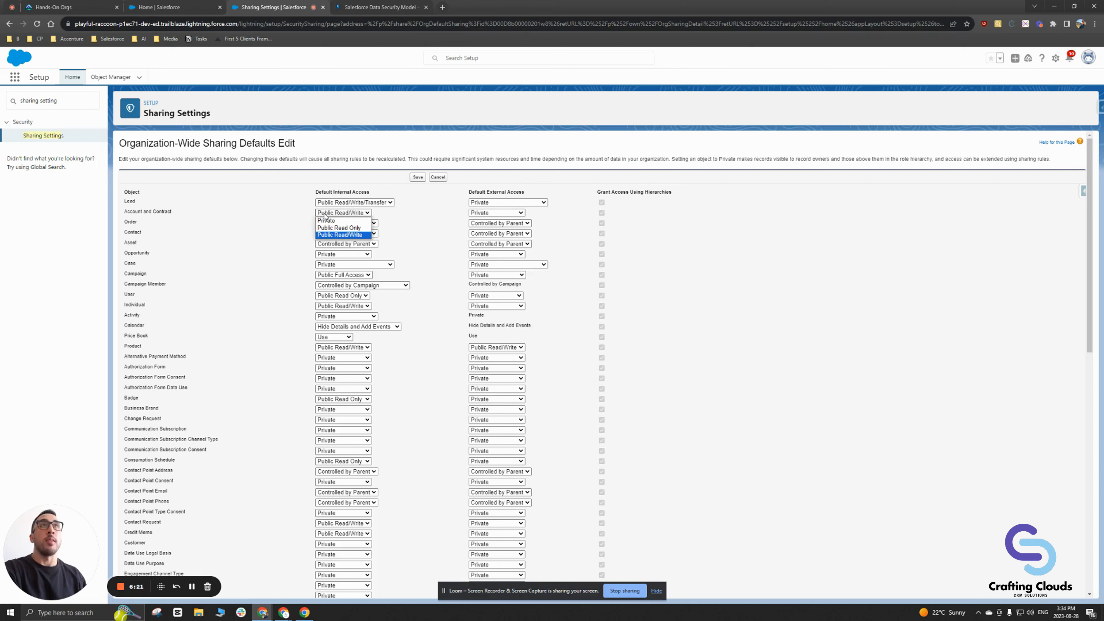
left_click(325, 213)
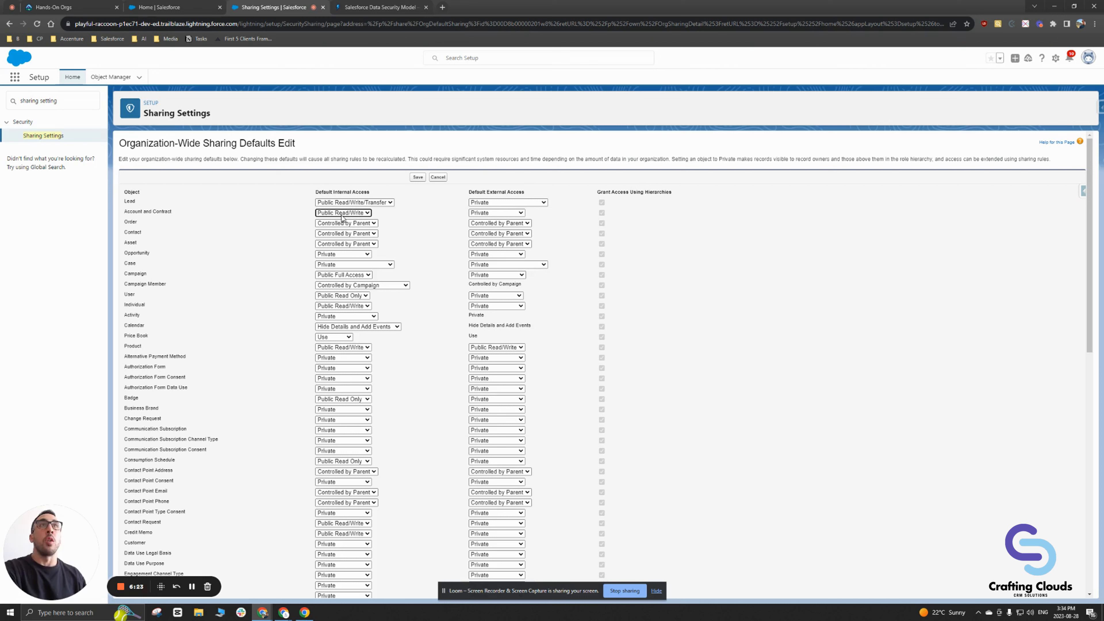
left_click(326, 213)
left_click(327, 213)
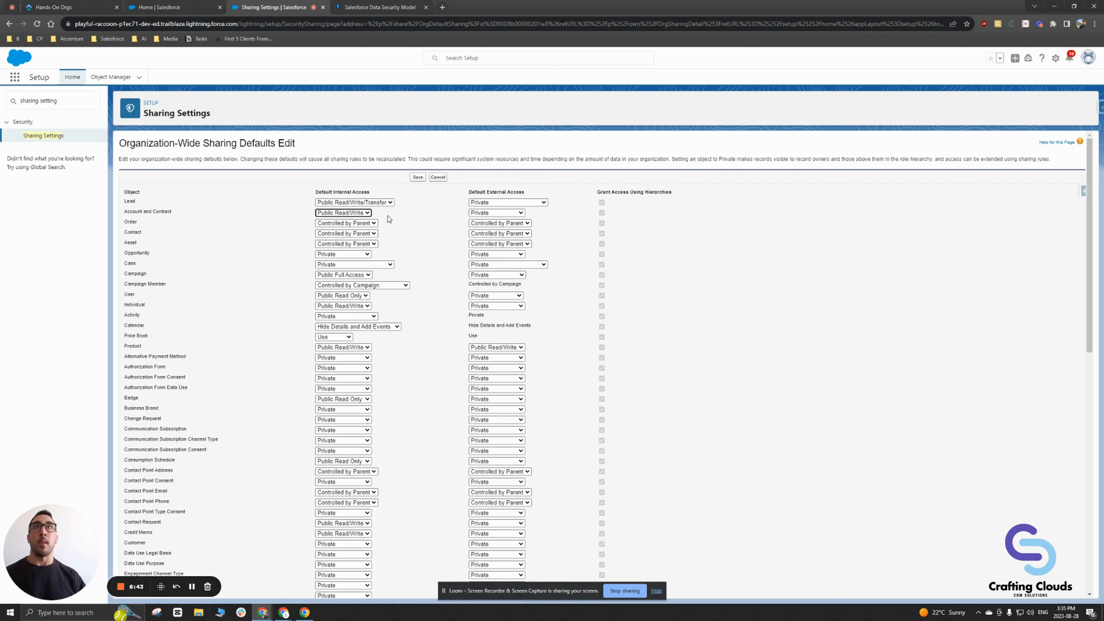
Step: Recheck Account and Contract internal access unchanged, then select the Quick Find text
left_click(177, 210)
left_click_drag(178, 211, 152, 213)
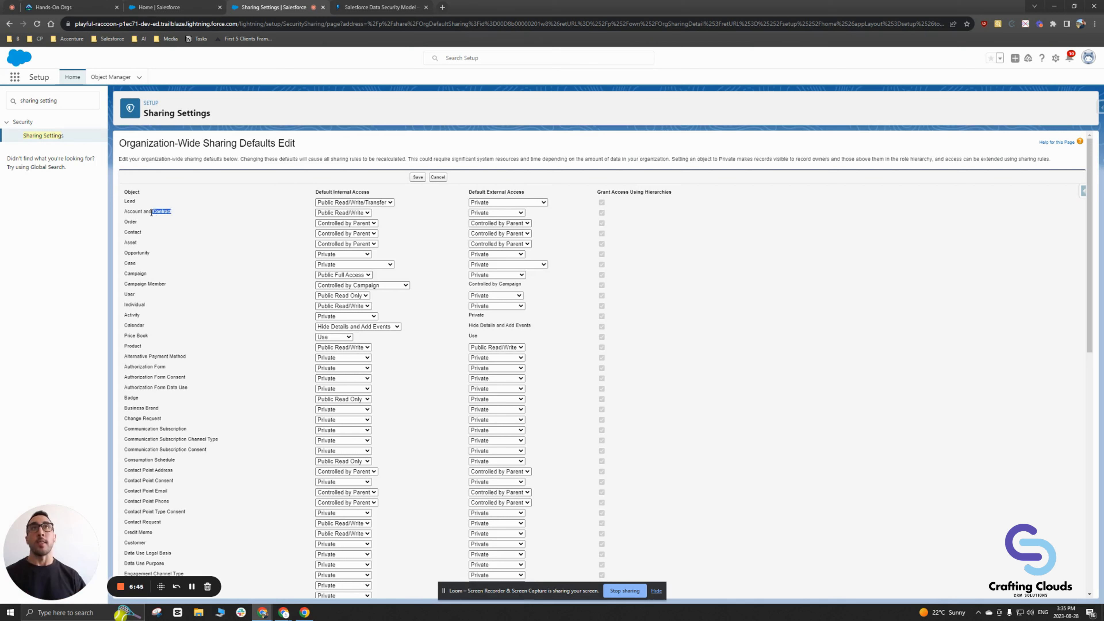
double_click(125, 212)
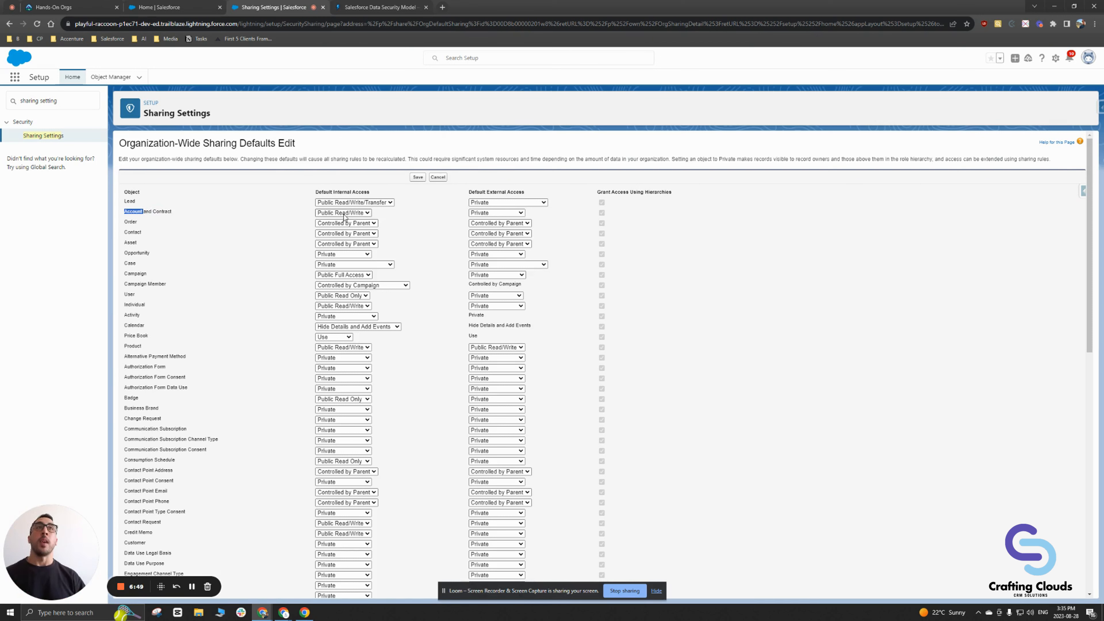
left_click(353, 213)
left_click(354, 213)
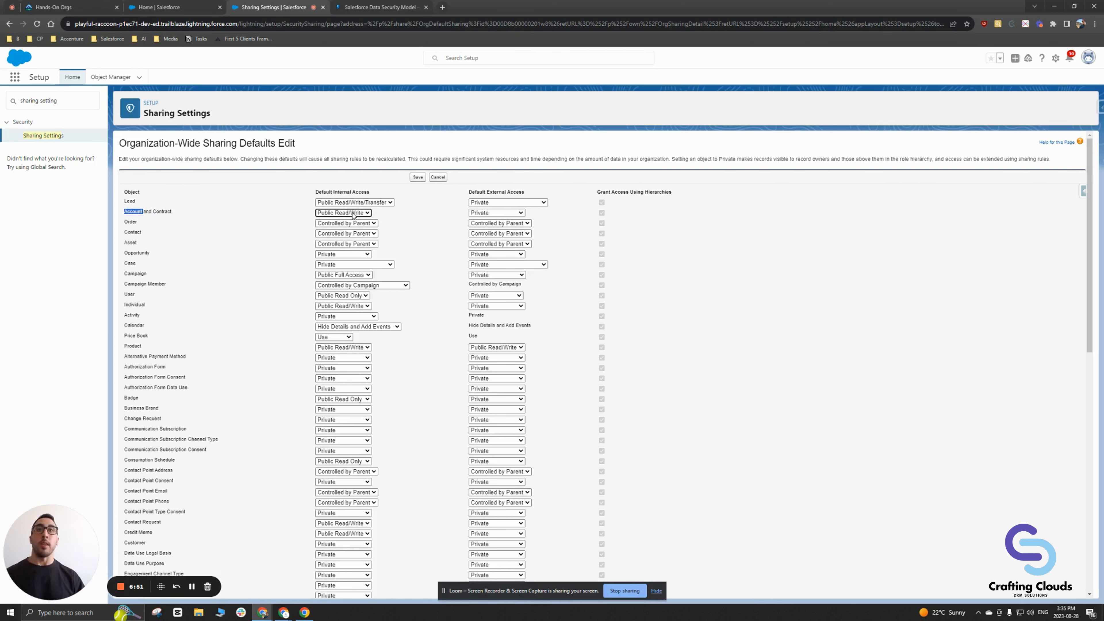
left_click_drag(64, 101, 17, 101)
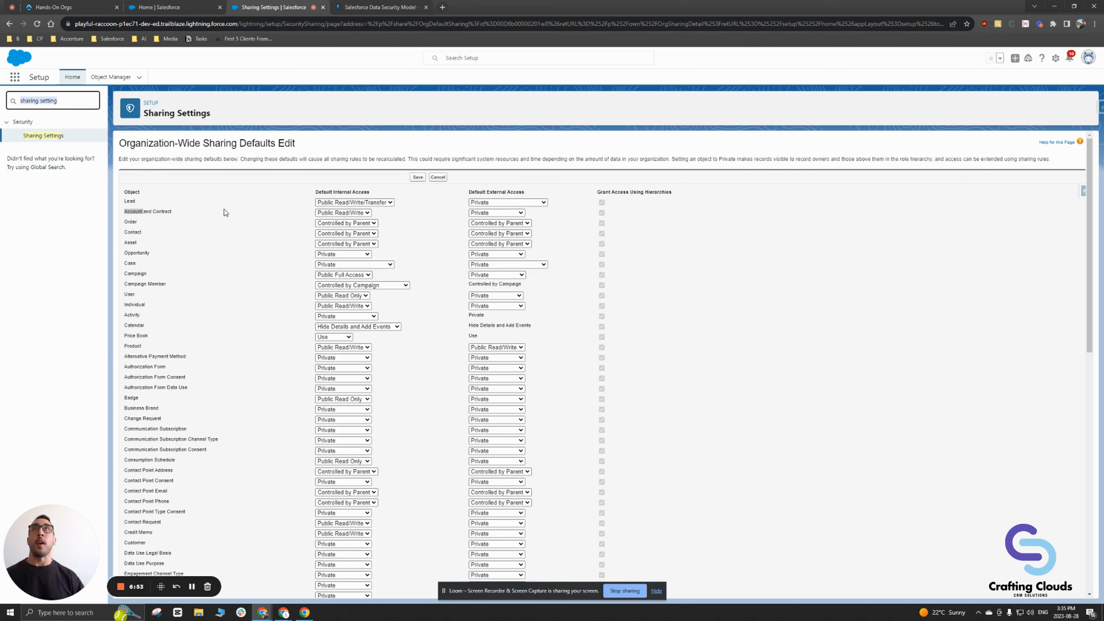
Step: Search Quick Find for 'profil' and open Users > Profiles
type("profil")
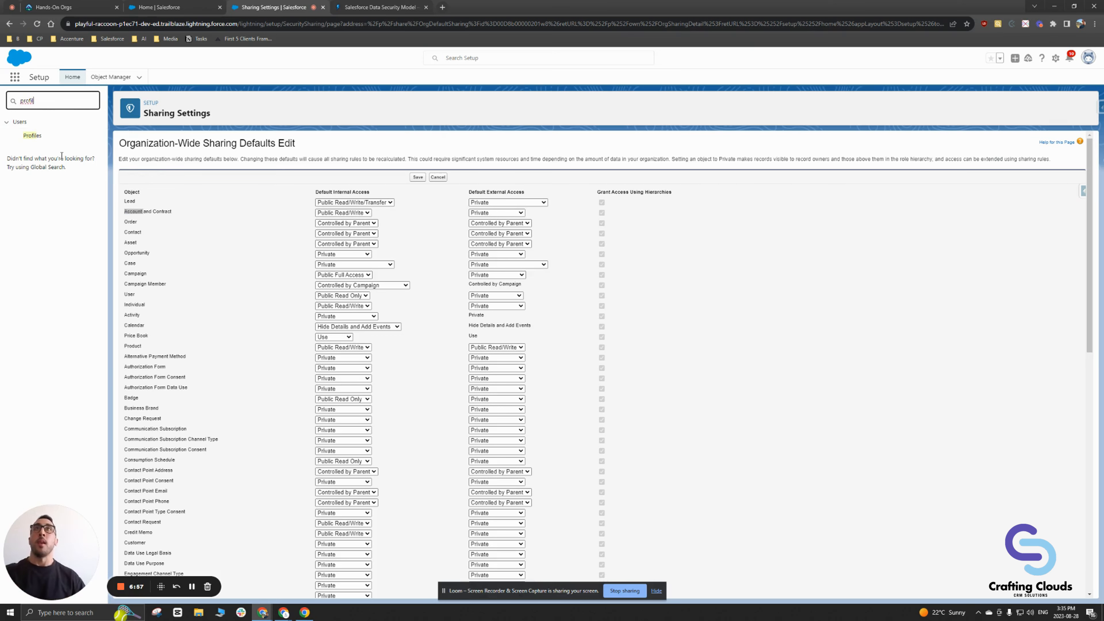
left_click(35, 136)
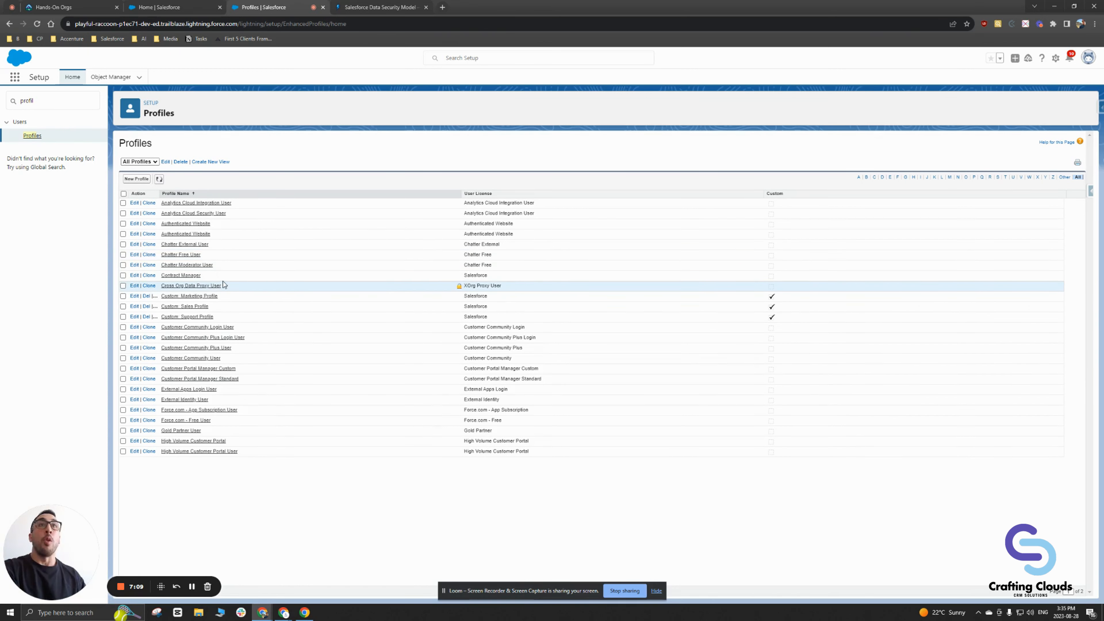
Step: Open Custom: Sales Profile from the profiles list
left_click(195, 307)
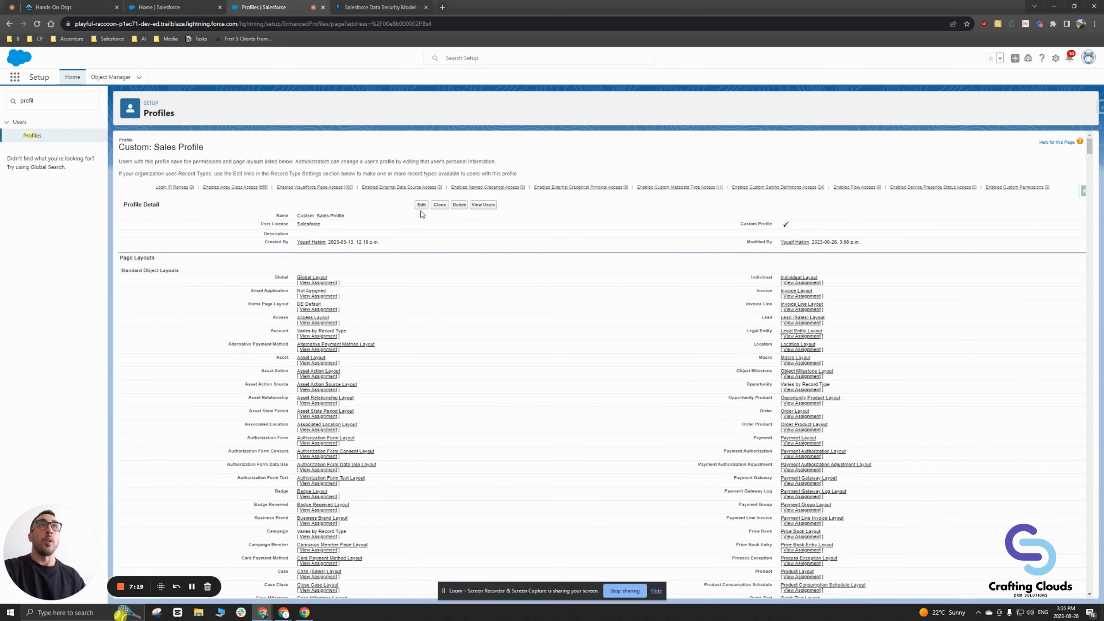
Step: Edit Custom: Sales Profile and review the Accounts row under Standard Object Permissions
left_click(421, 206)
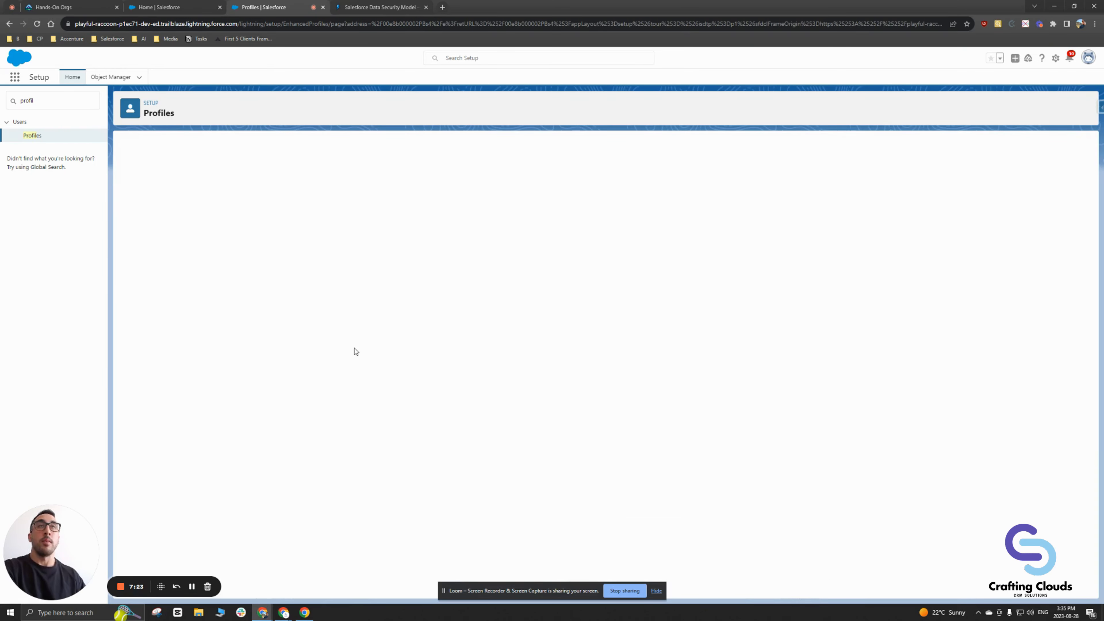
scroll(356, 350, "down", 20)
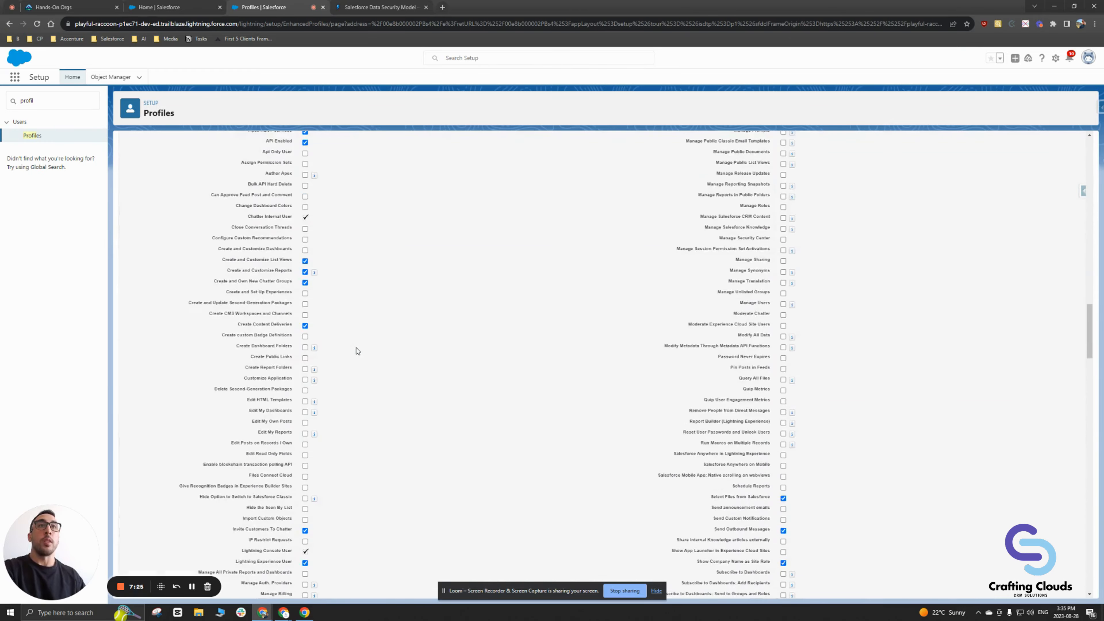
scroll(357, 350, "down", 15)
scroll(358, 348, "up", 4)
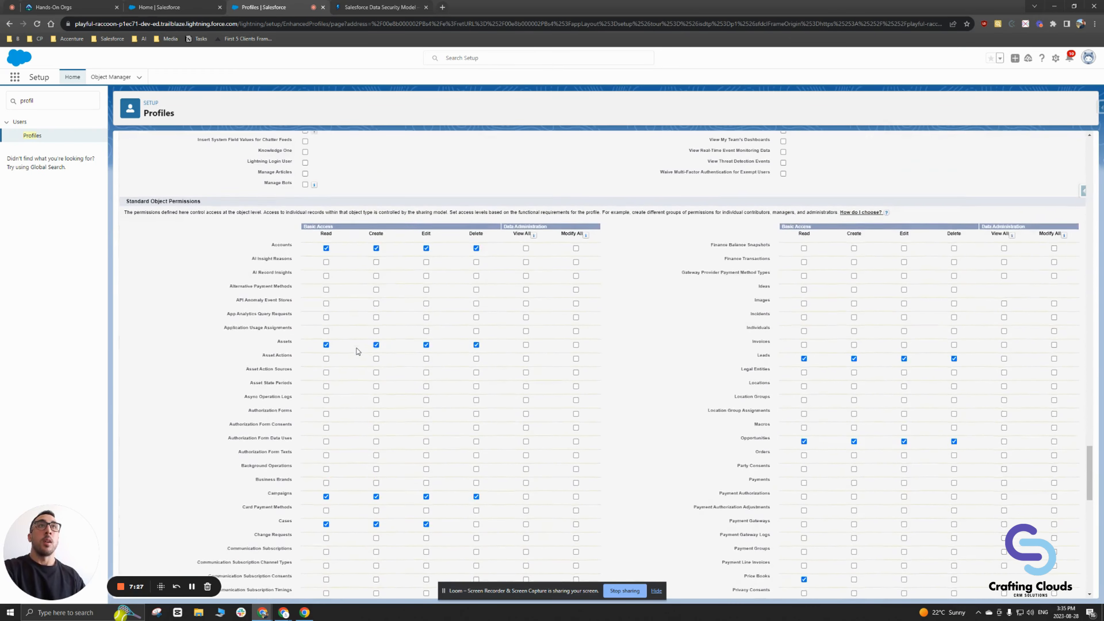
left_click_drag(129, 211, 231, 216)
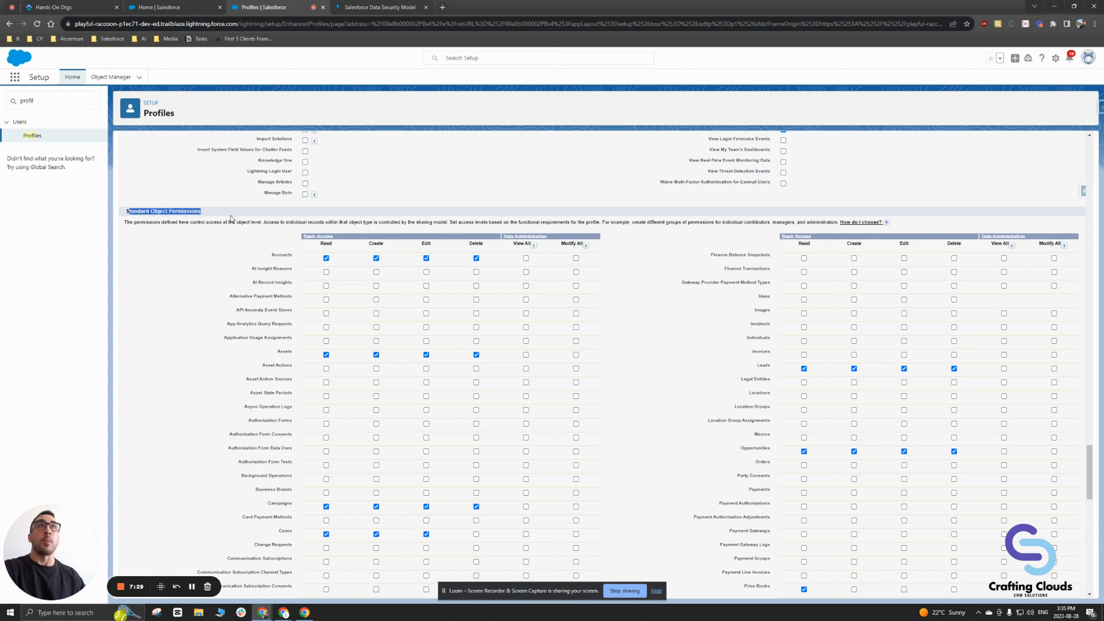
left_click(211, 232)
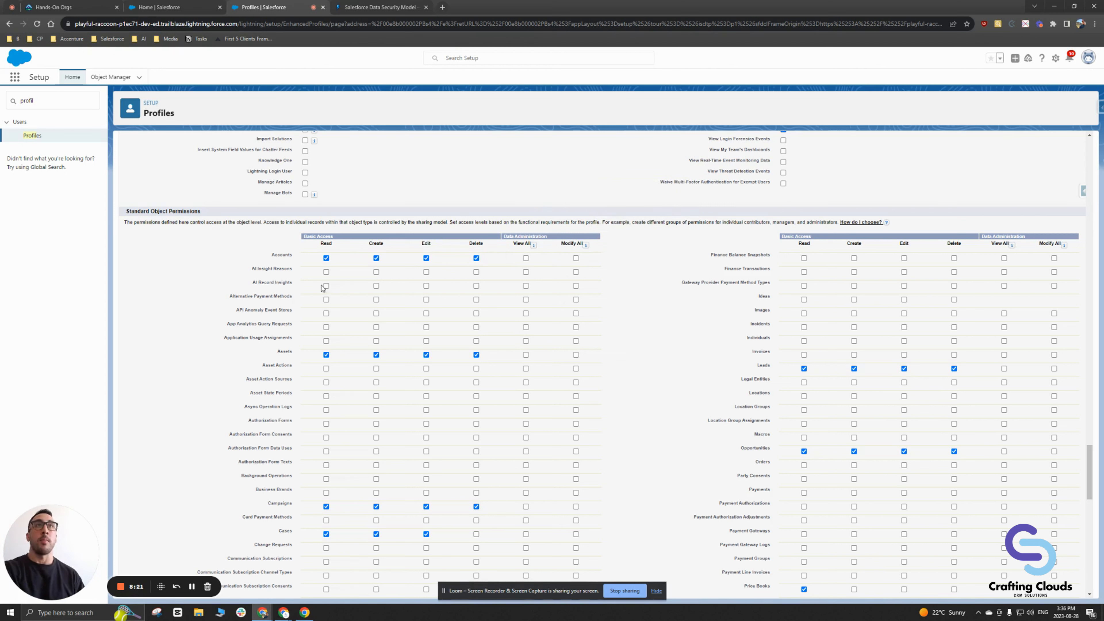
scroll(321, 298, "up", 20)
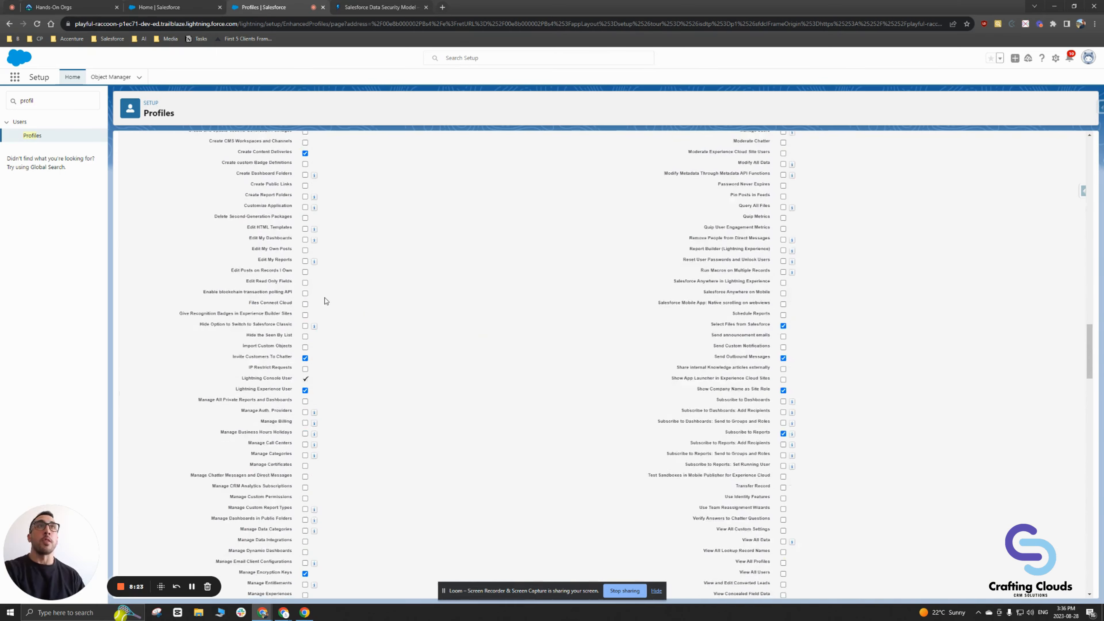
scroll(327, 301, "up", 10)
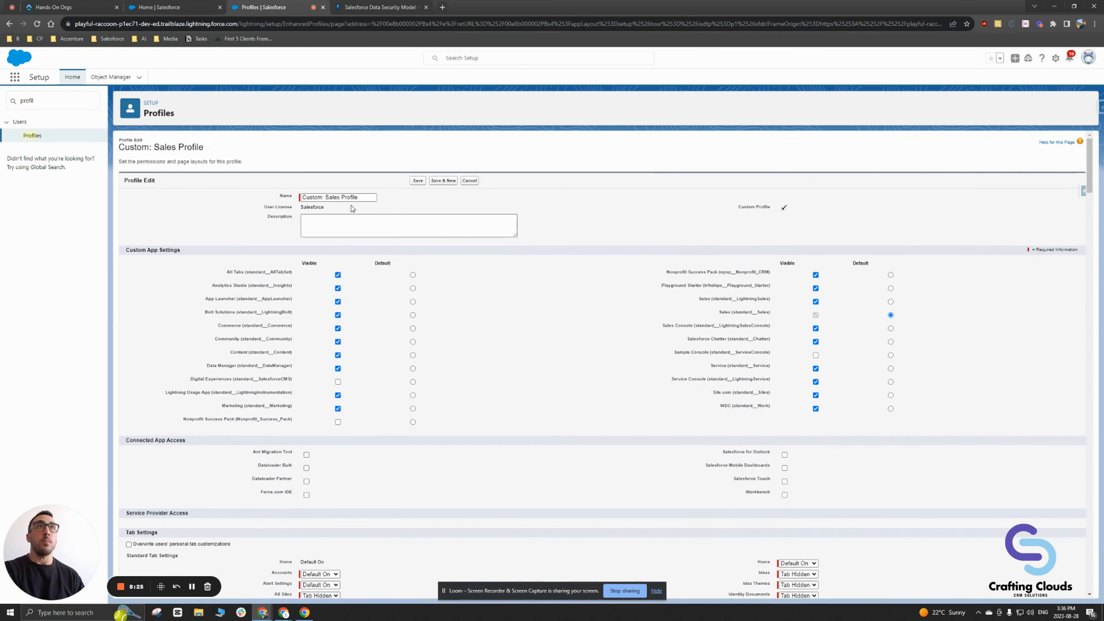
Step: Uncheck Delete, Edit and Create for Accounts, leaving Read only, and save the profile
scroll(333, 317, "down", 20)
scroll(335, 332, "down", 10)
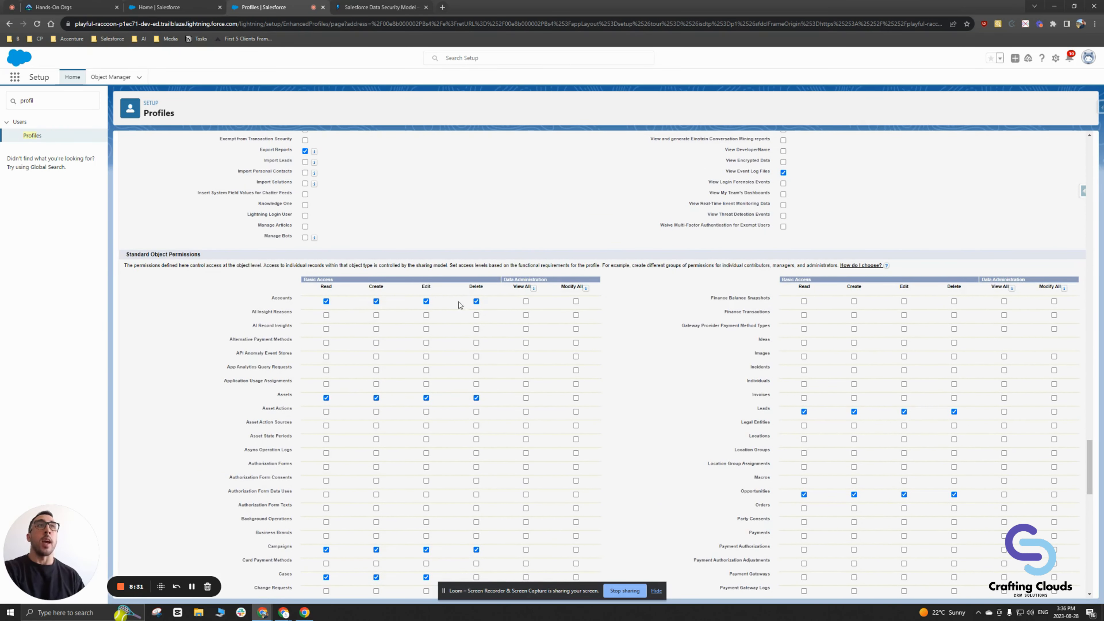
left_click(476, 301)
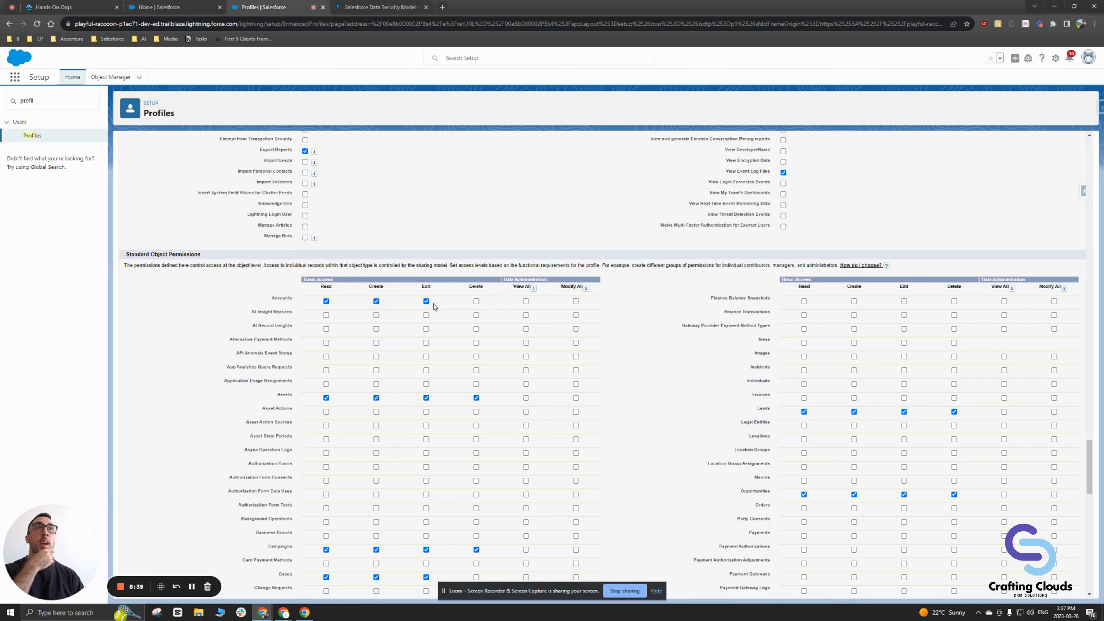
left_click(426, 301)
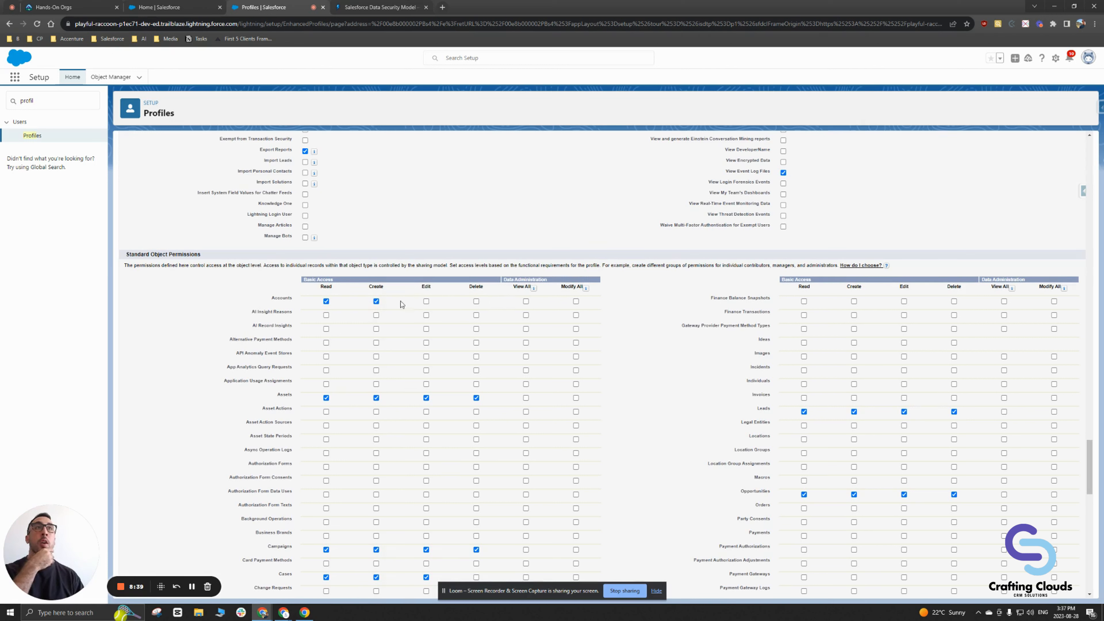
left_click(377, 302)
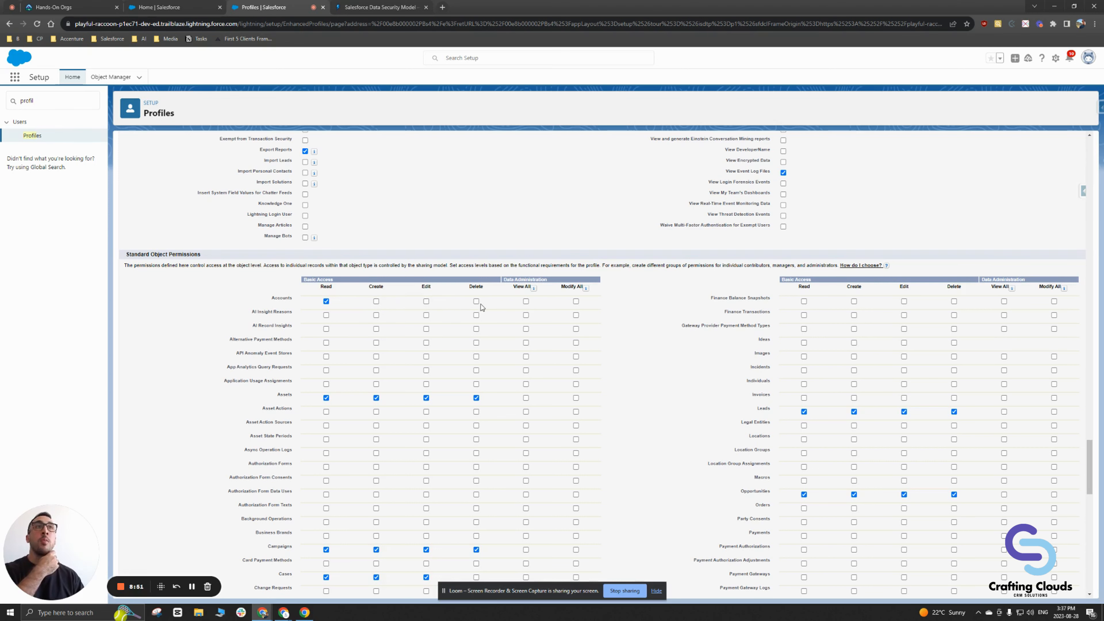
scroll(388, 316, "down", 2)
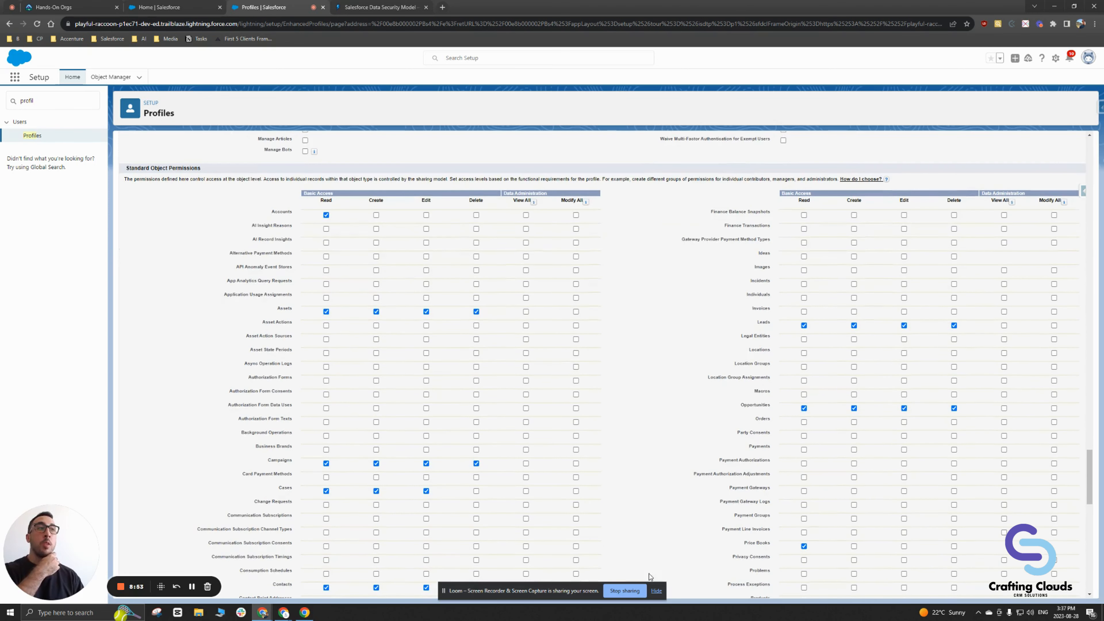
left_click(658, 593)
scroll(584, 525, "down", 15)
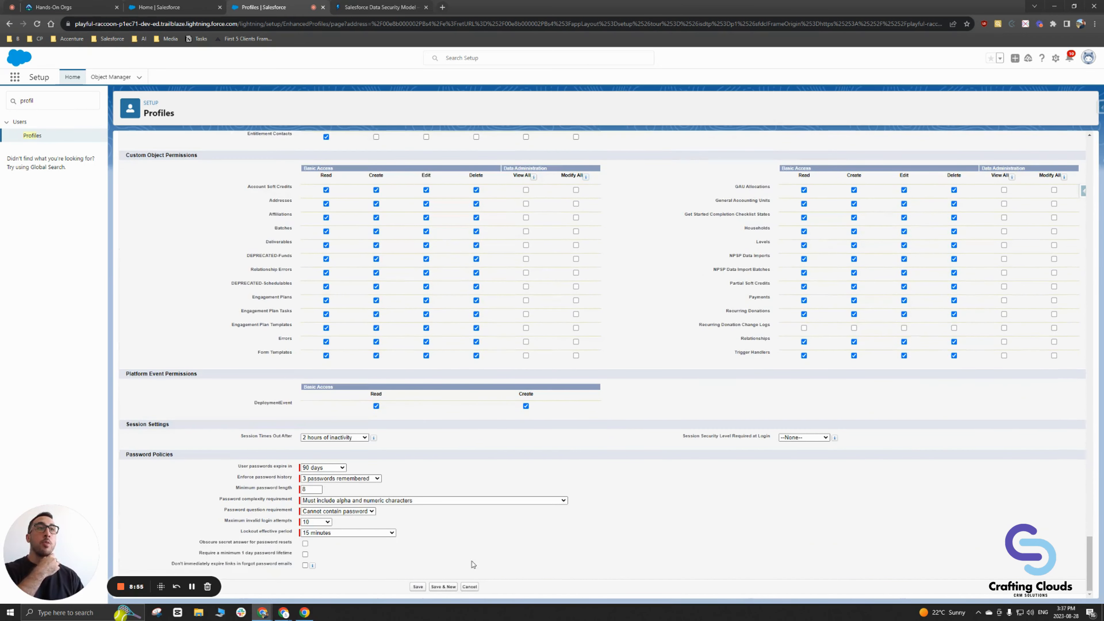
left_click(418, 588)
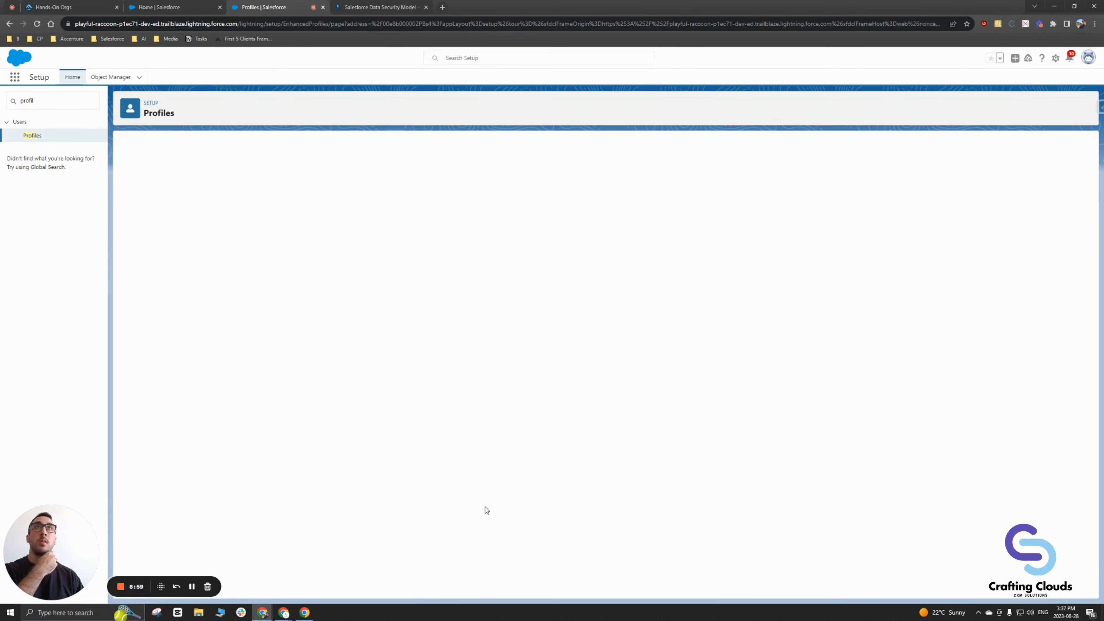
Step: Scroll through the saved profile to confirm Accounts is Read only
right_click(262, 8)
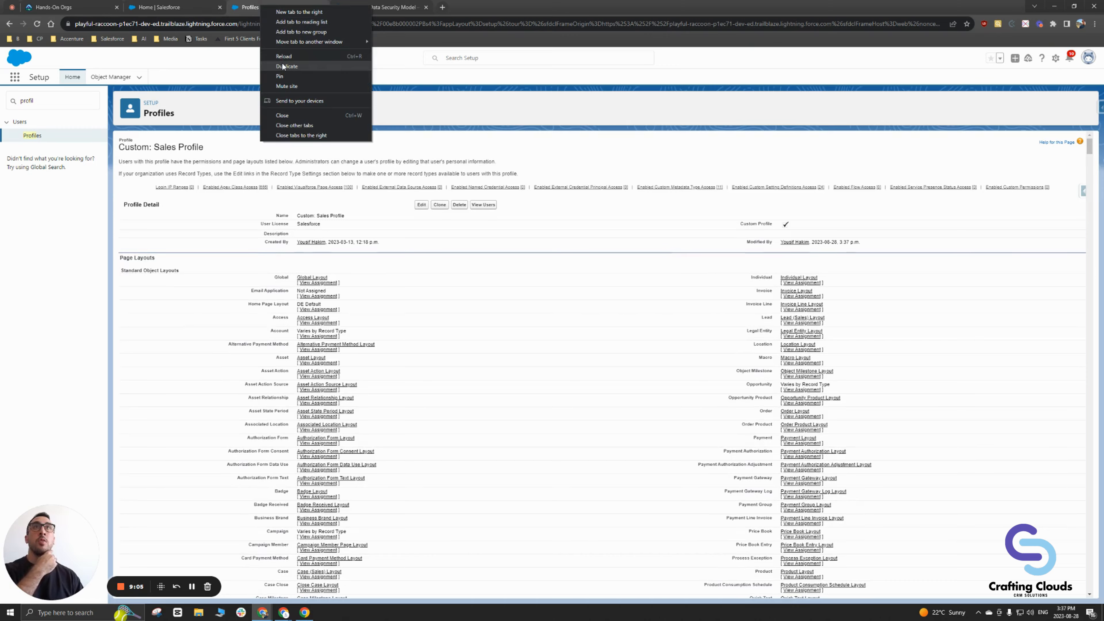
left_click(383, 210)
scroll(384, 210, "down", 15)
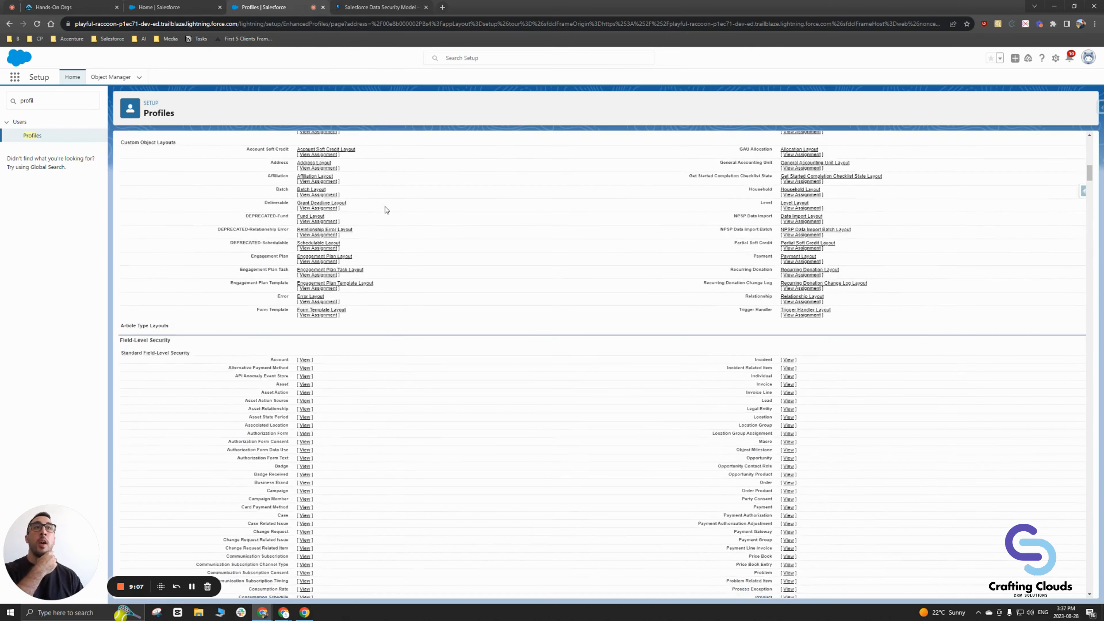
scroll(385, 209, "down", 19)
scroll(386, 209, "up", 2)
scroll(351, 227, "down", 12)
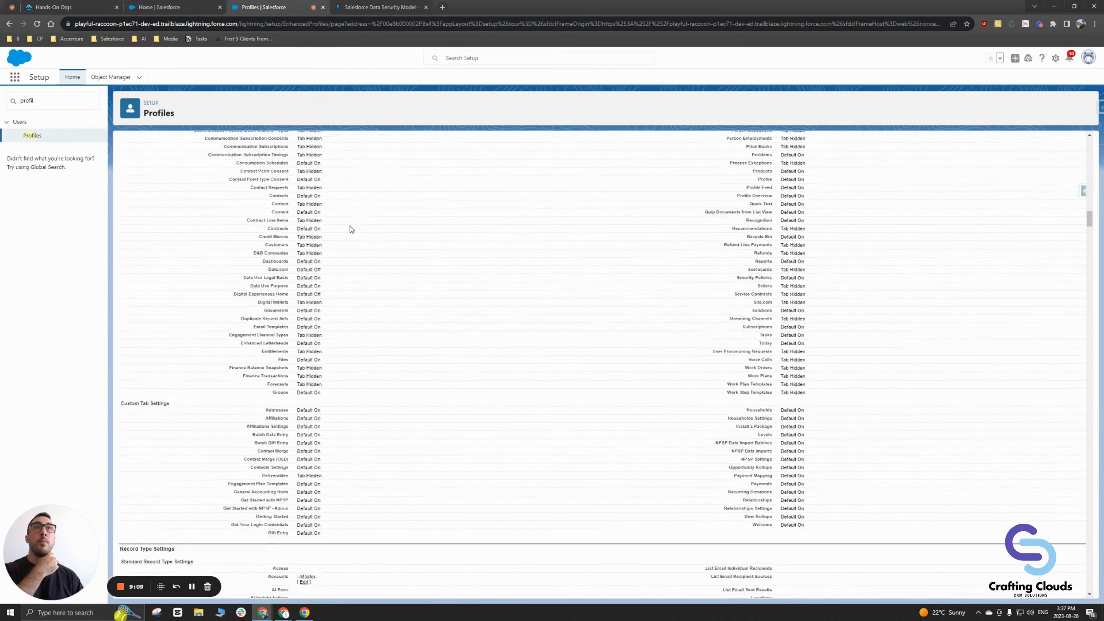
scroll(350, 226, "down", 20)
scroll(350, 227, "up", 20)
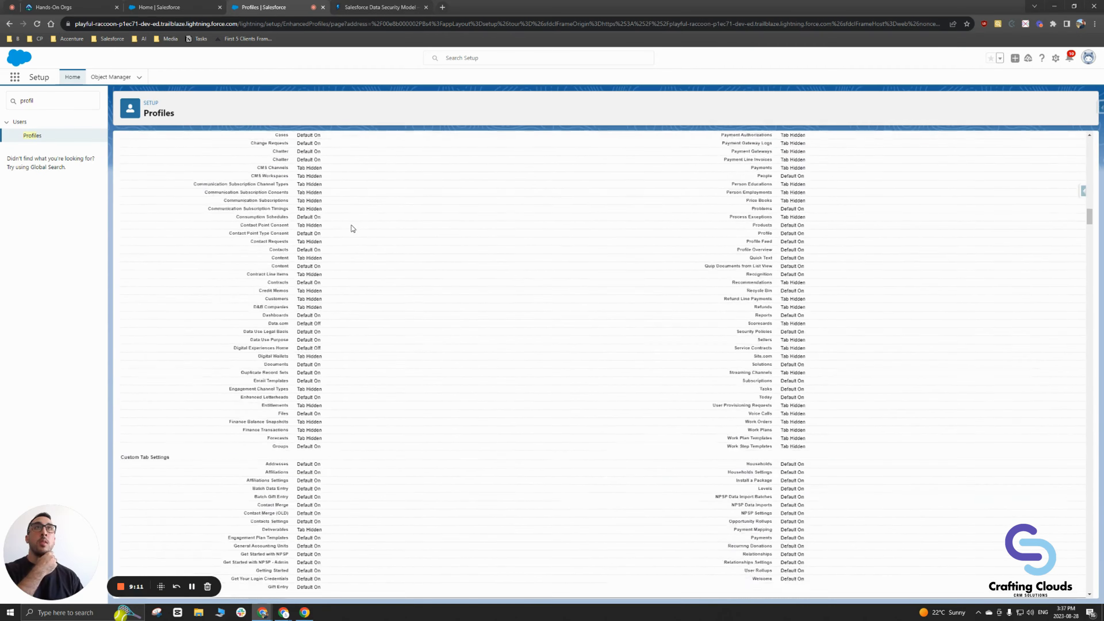
scroll(350, 227, "up", 20)
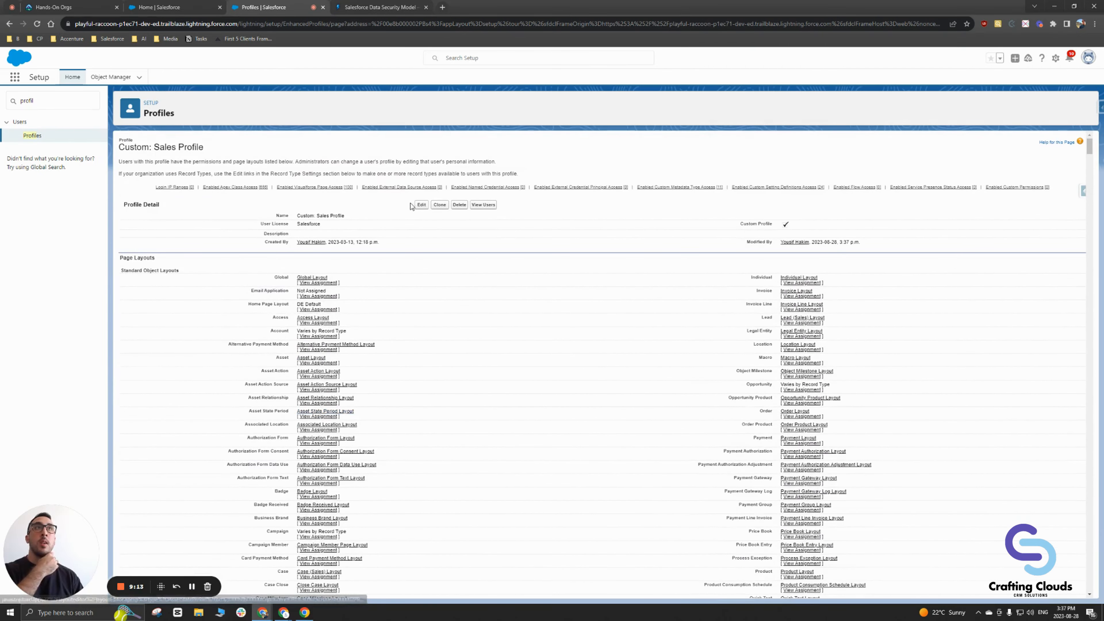
Step: Edit the Sales Profile again at its object permissions and duplicate the Profiles page
left_click(420, 205)
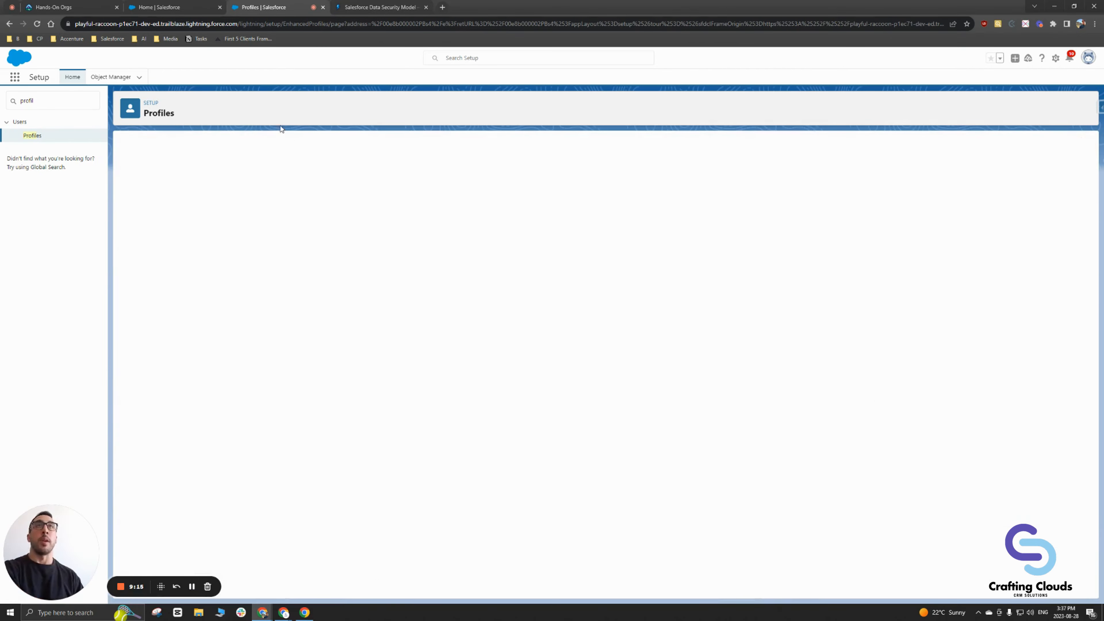
scroll(248, 259, "down", 15)
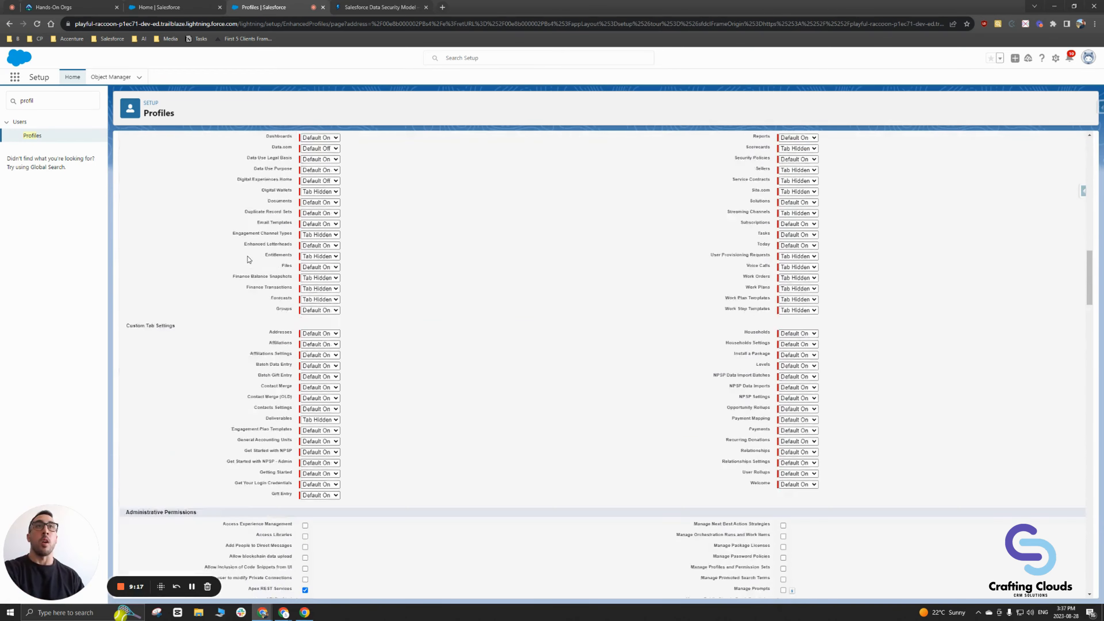
scroll(249, 259, "down", 20)
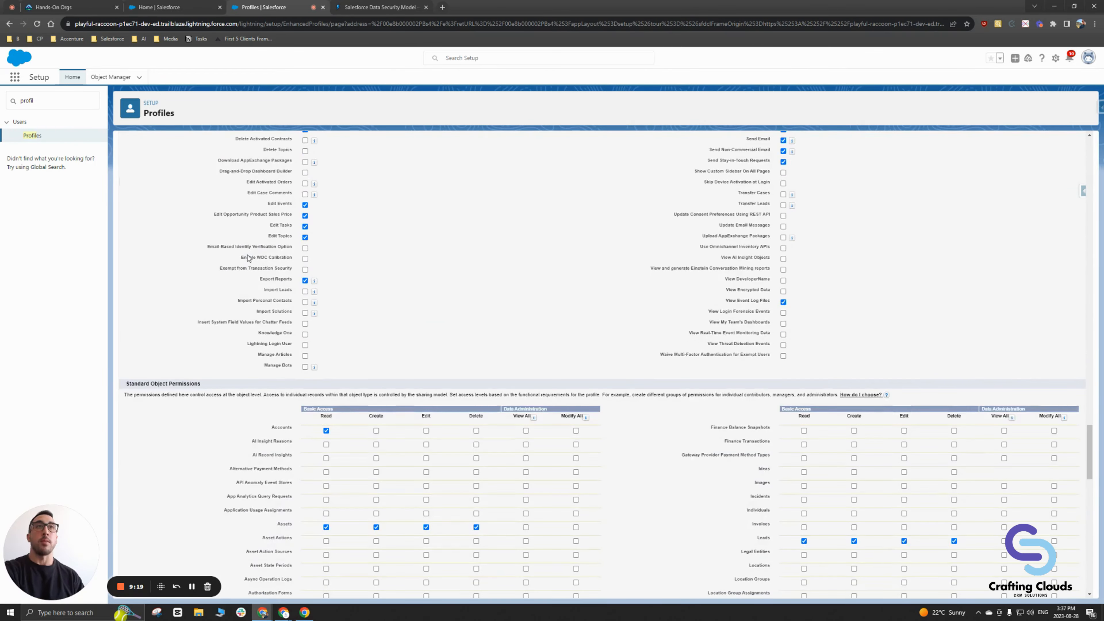
scroll(248, 259, "down", 6)
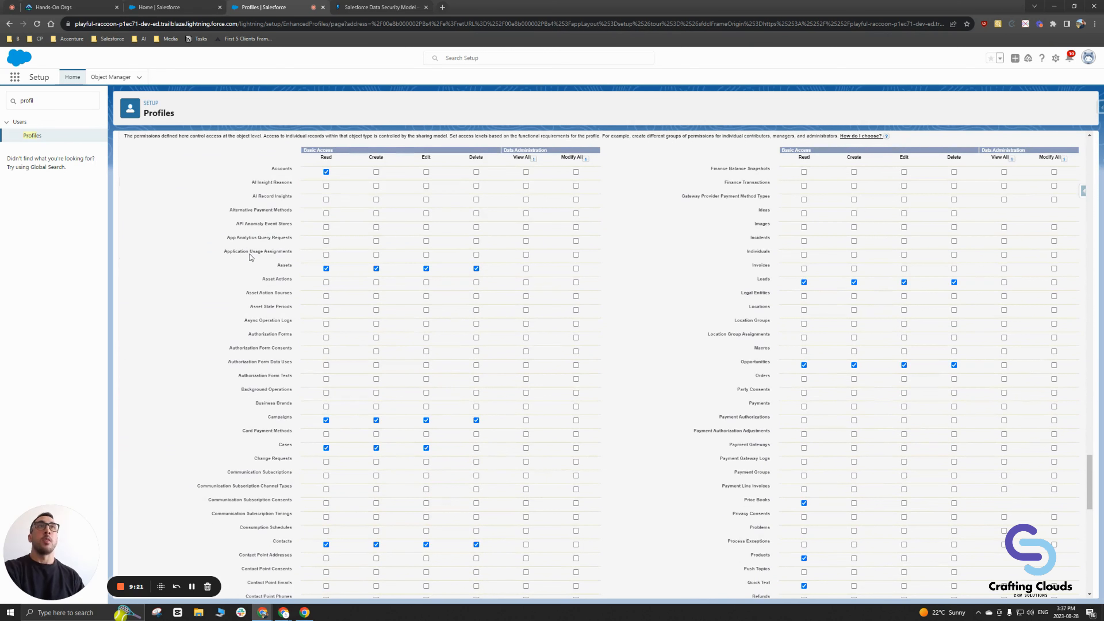
right_click(276, 11)
left_click(303, 71)
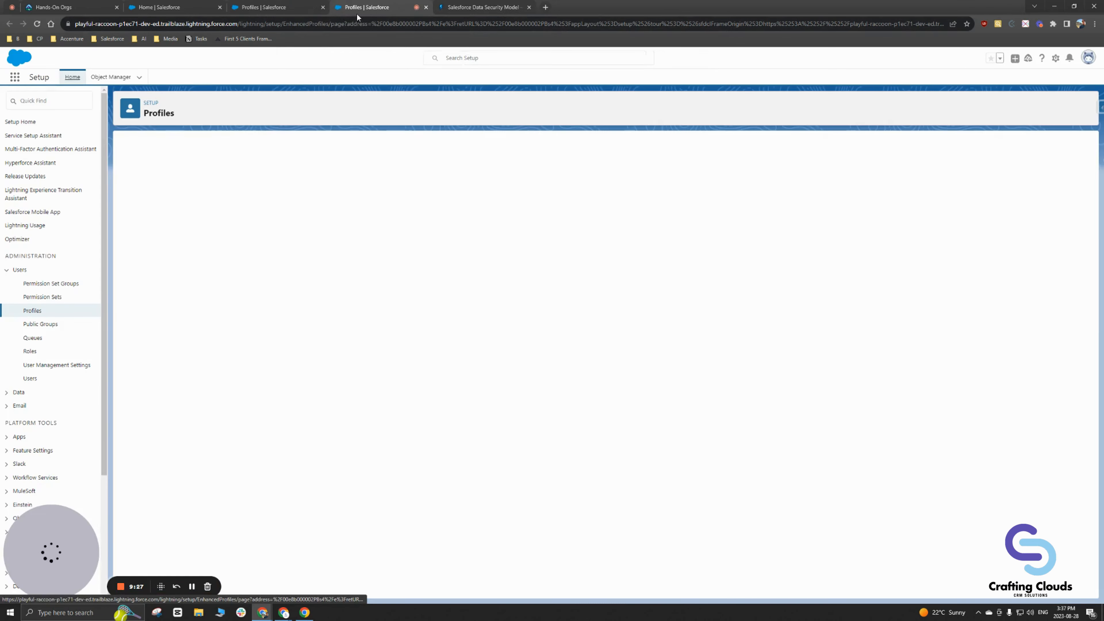
Step: In the duplicate, search 'sharing', edit Organization-Wide Defaults and check Account and Contract access
left_click(60, 103)
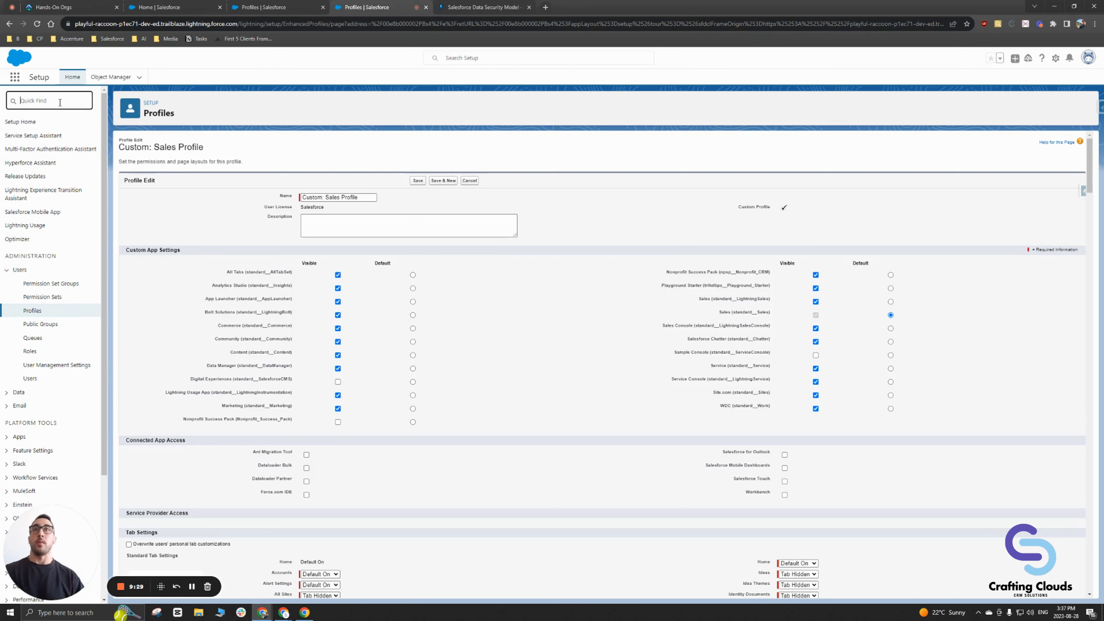
type("sharing")
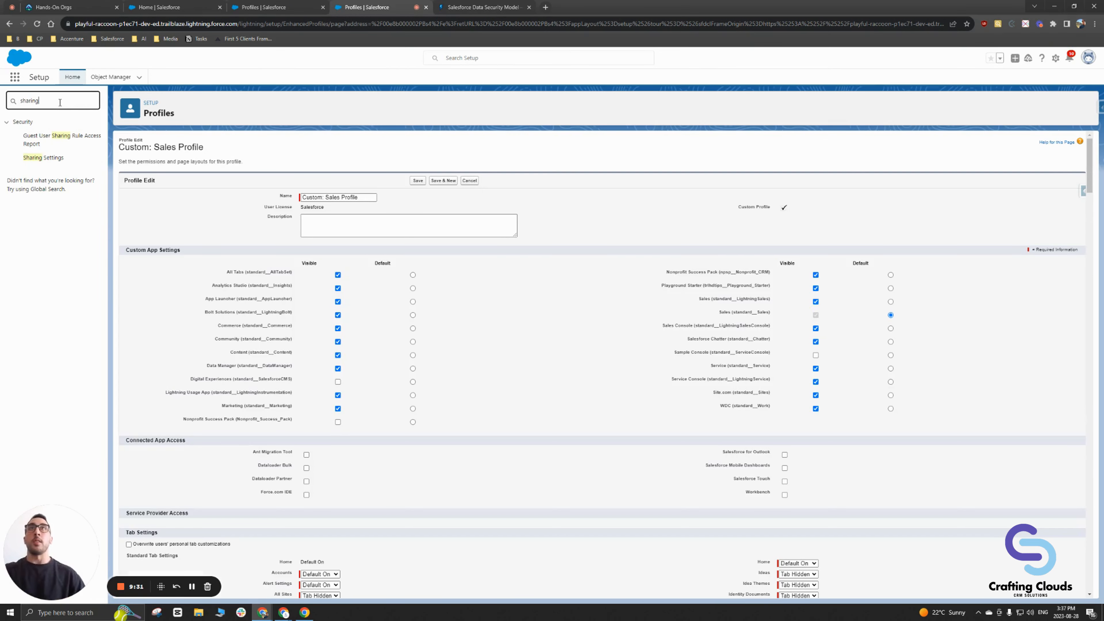
left_click(48, 158)
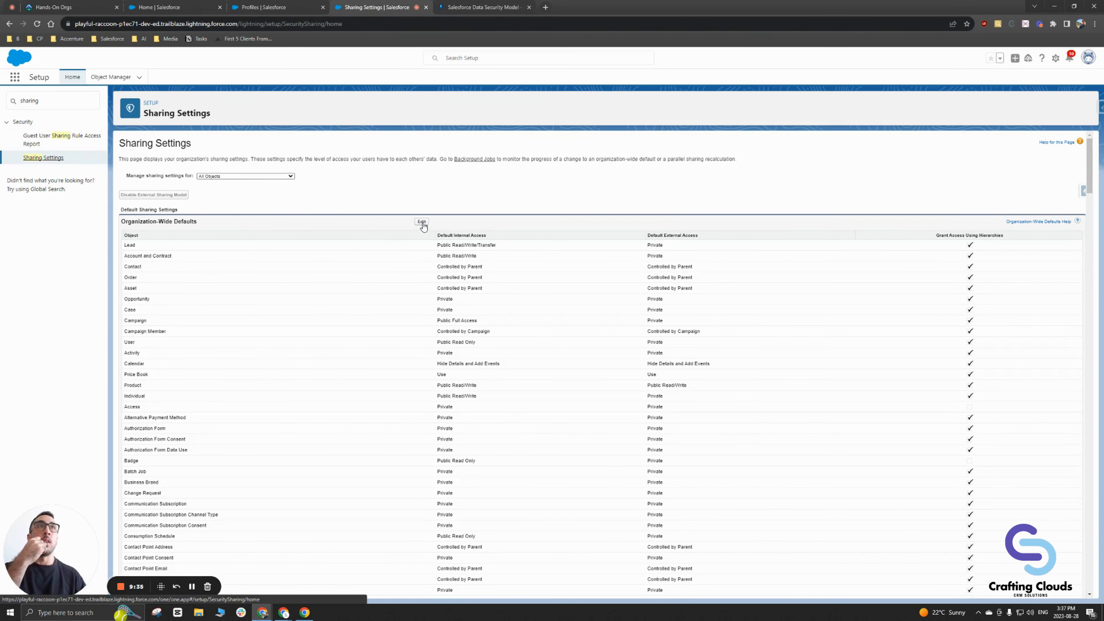
left_click(421, 222)
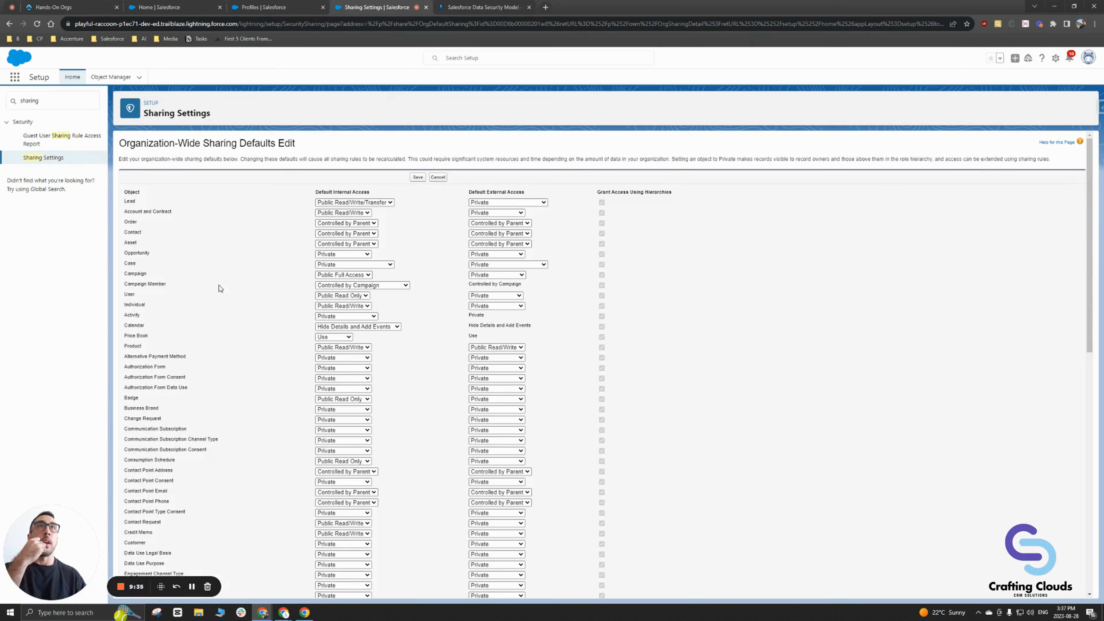
left_click(346, 214)
left_click(345, 215)
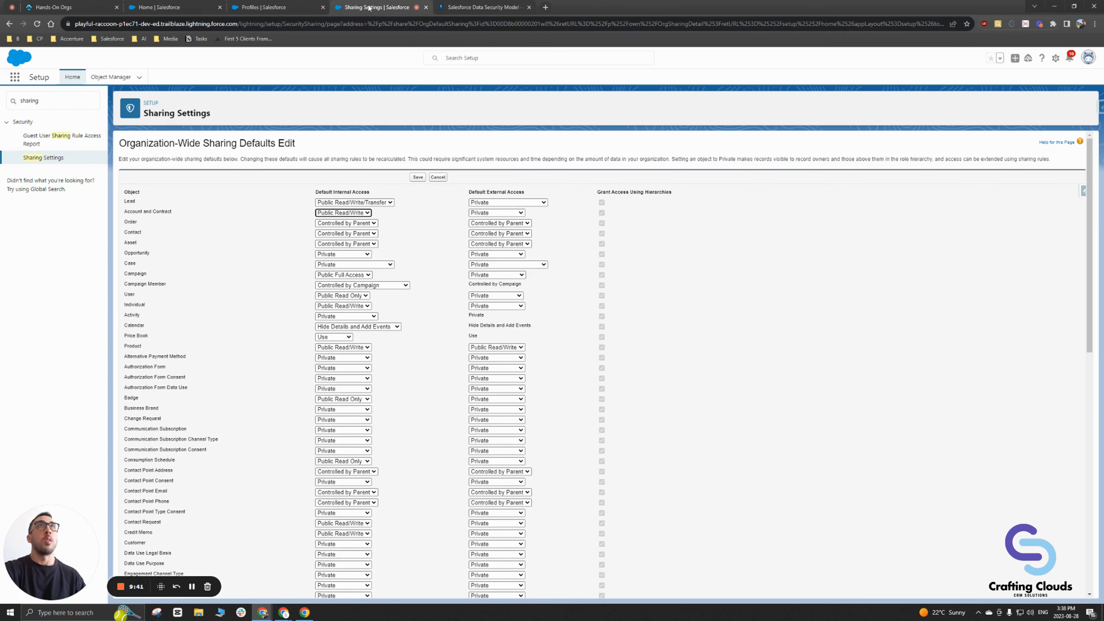
left_click(261, 12)
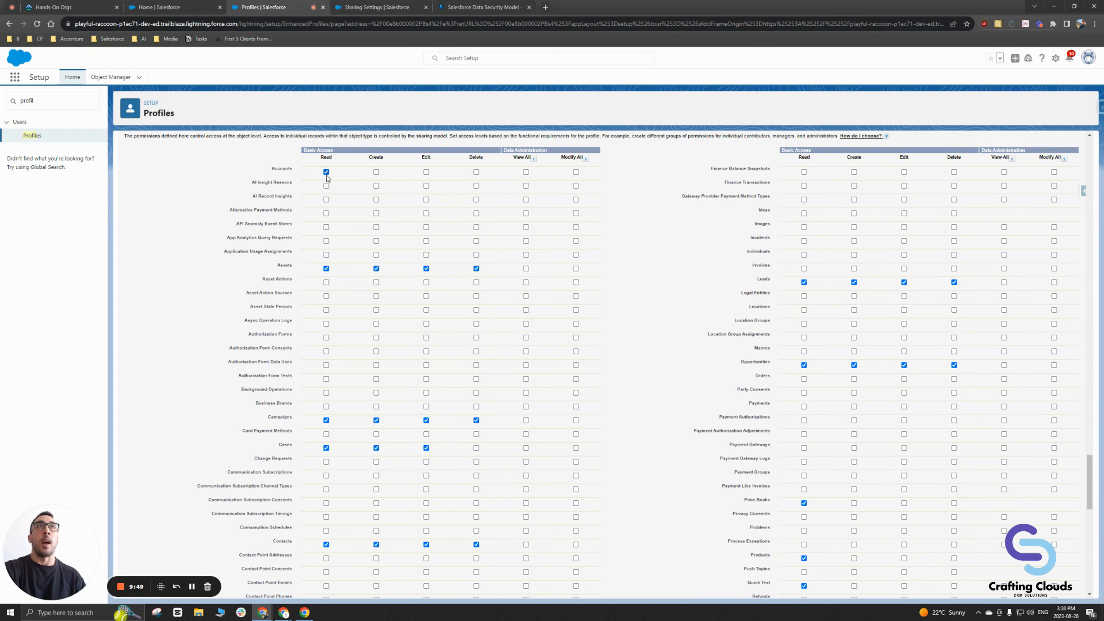
Step: Highlight the Accounts permissions row, then return to the sharing defaults editor
left_click_drag(295, 169, 265, 165)
left_click(376, 6)
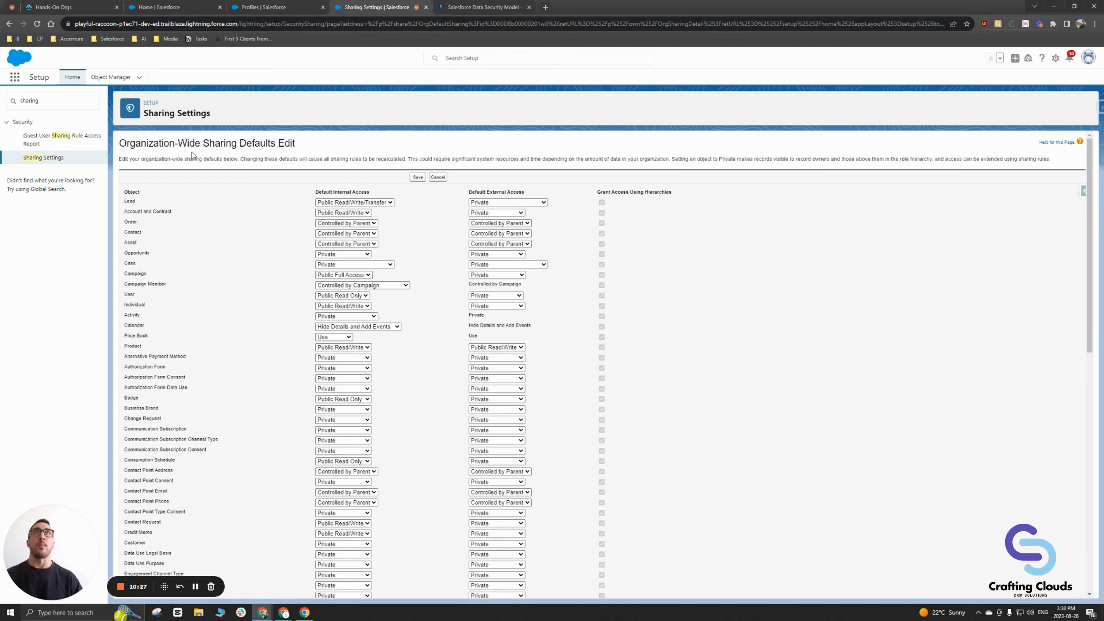
Step: Clear Quick Find, open Users > Users, and log in as the Custom: Sales Profile user
left_click(250, 9)
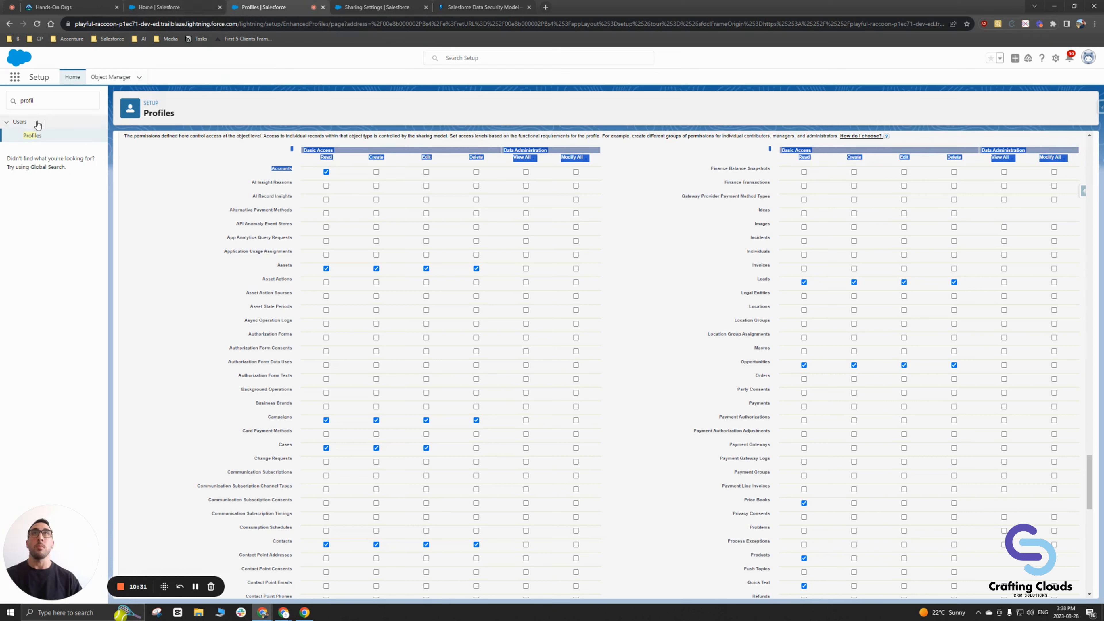
left_click(20, 122)
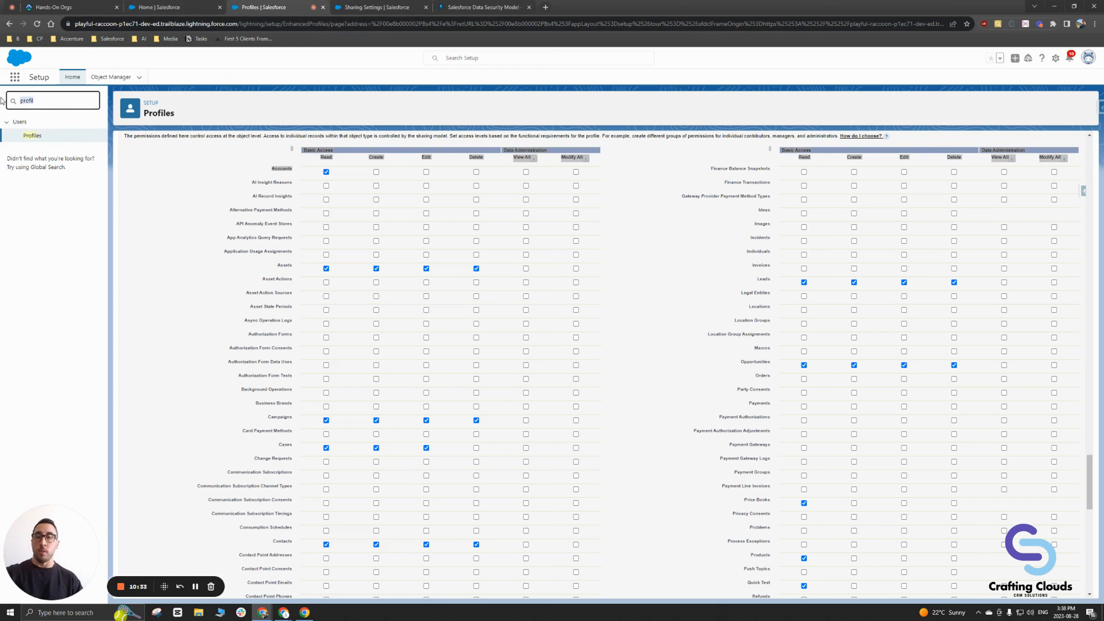
key("BackSpace")
left_click(19, 270)
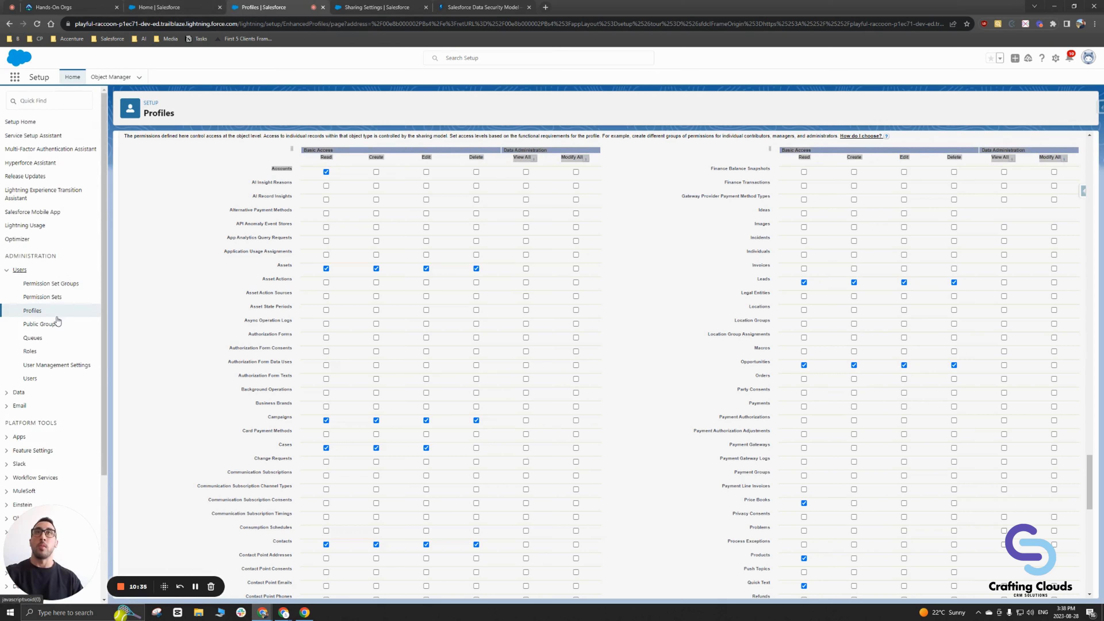
left_click(30, 378)
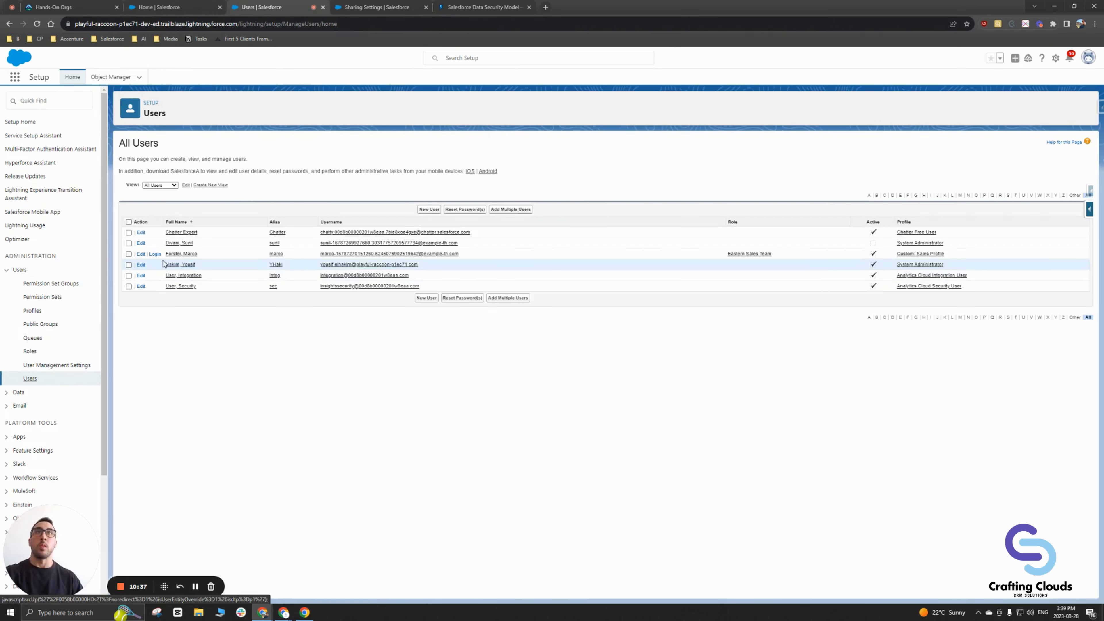
left_click(155, 254)
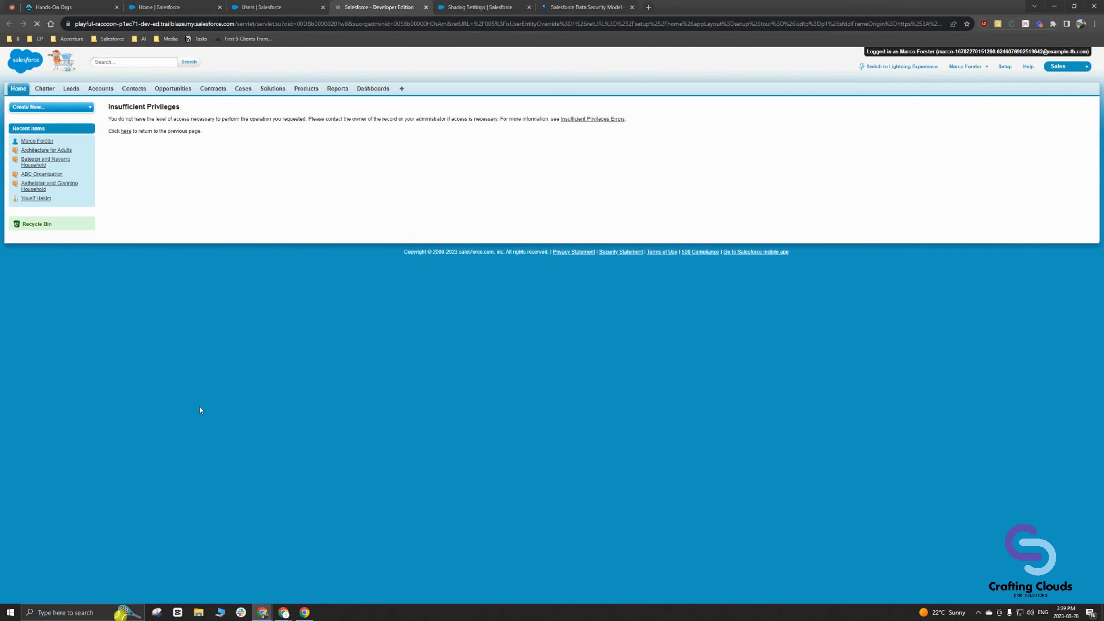
Step: Switch the impersonated sales user's session to Lightning and show the All Accounts list view
left_click(912, 67)
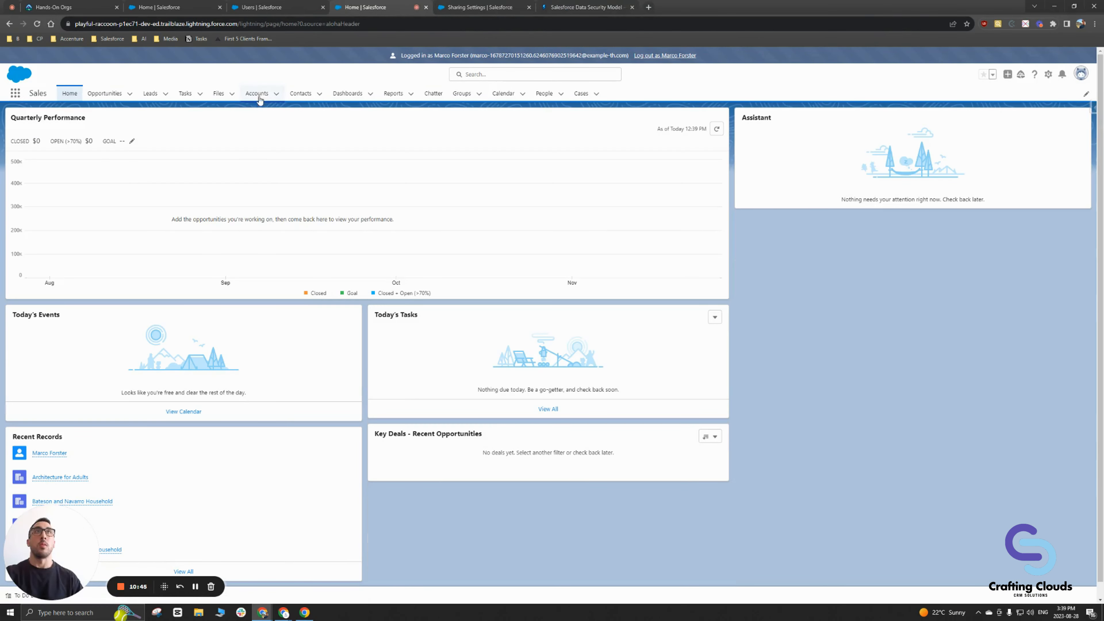
left_click(258, 94)
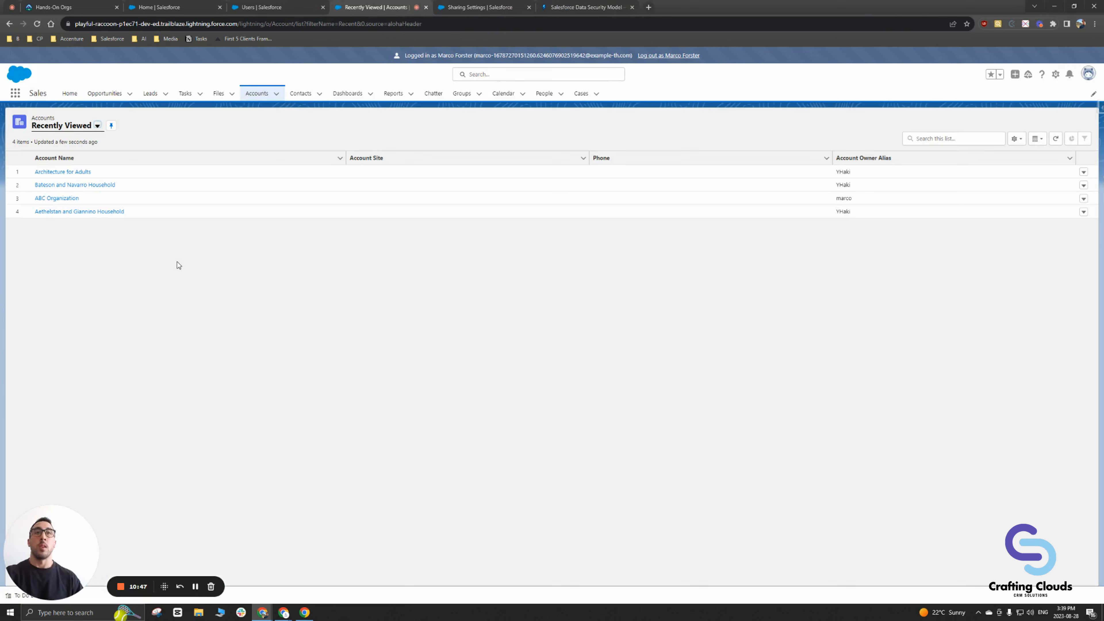
left_click(97, 125)
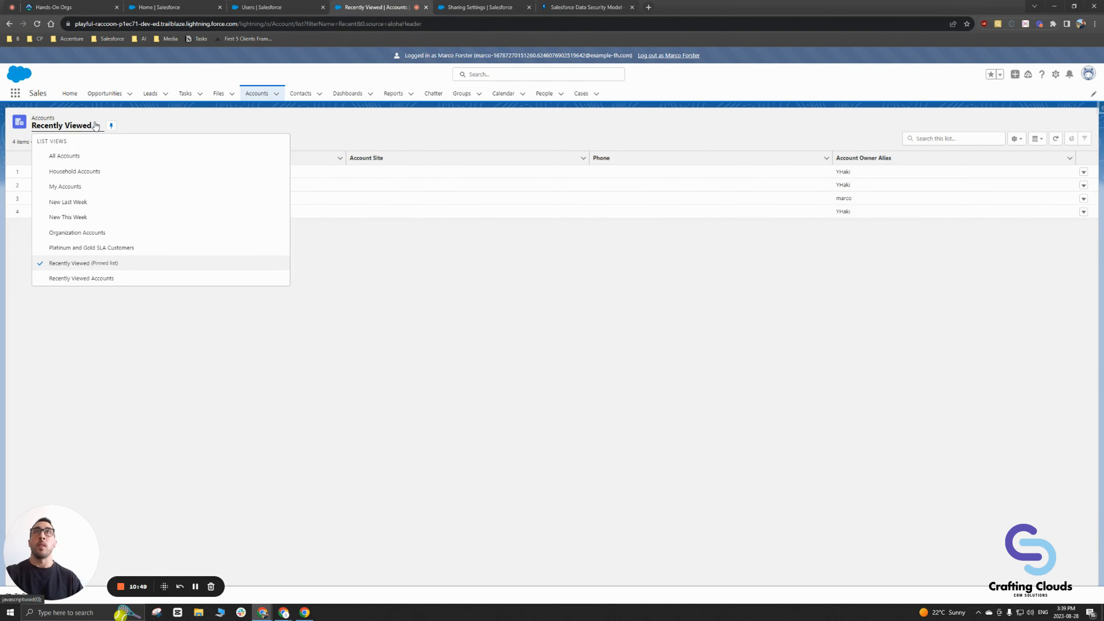
left_click(74, 156)
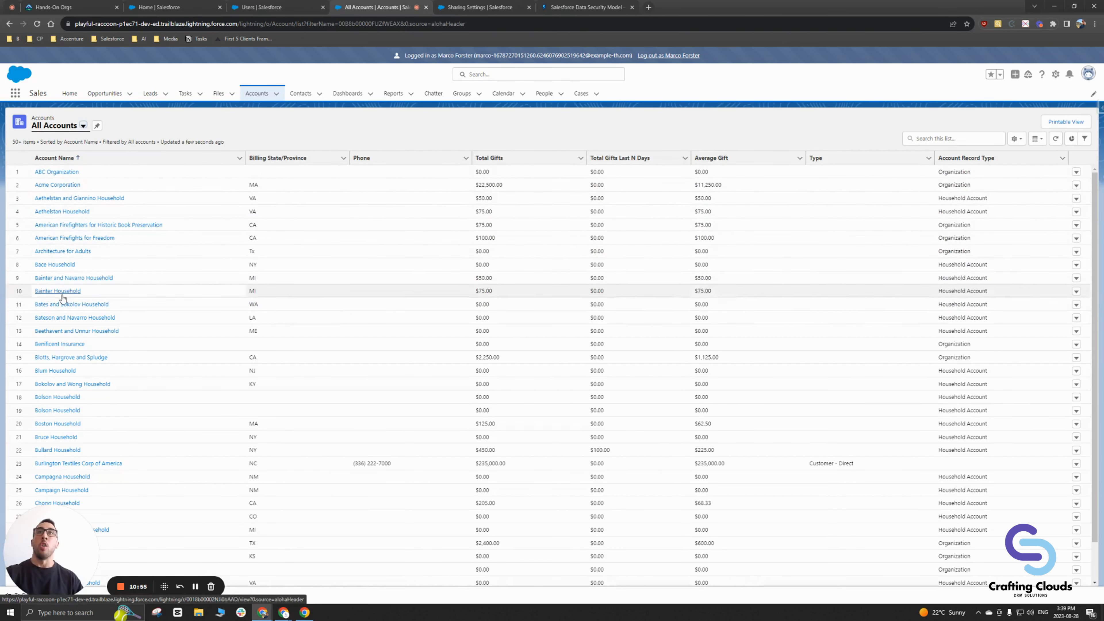
Step: Open a household account, review its extra actions menu, then return to the Accounts list
left_click(68, 279)
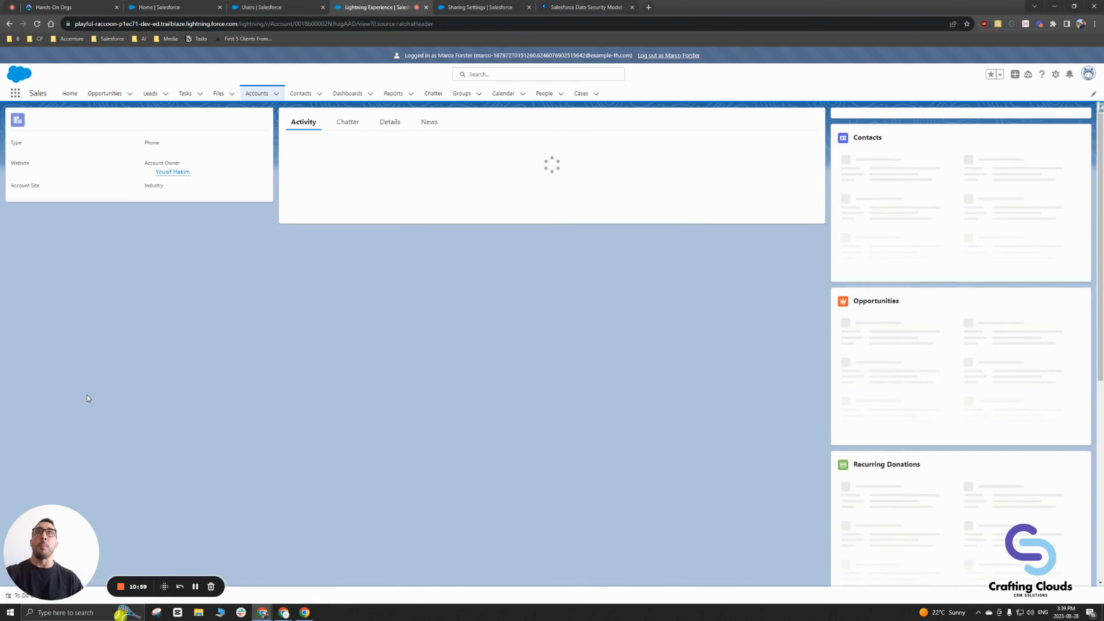
left_click(152, 143)
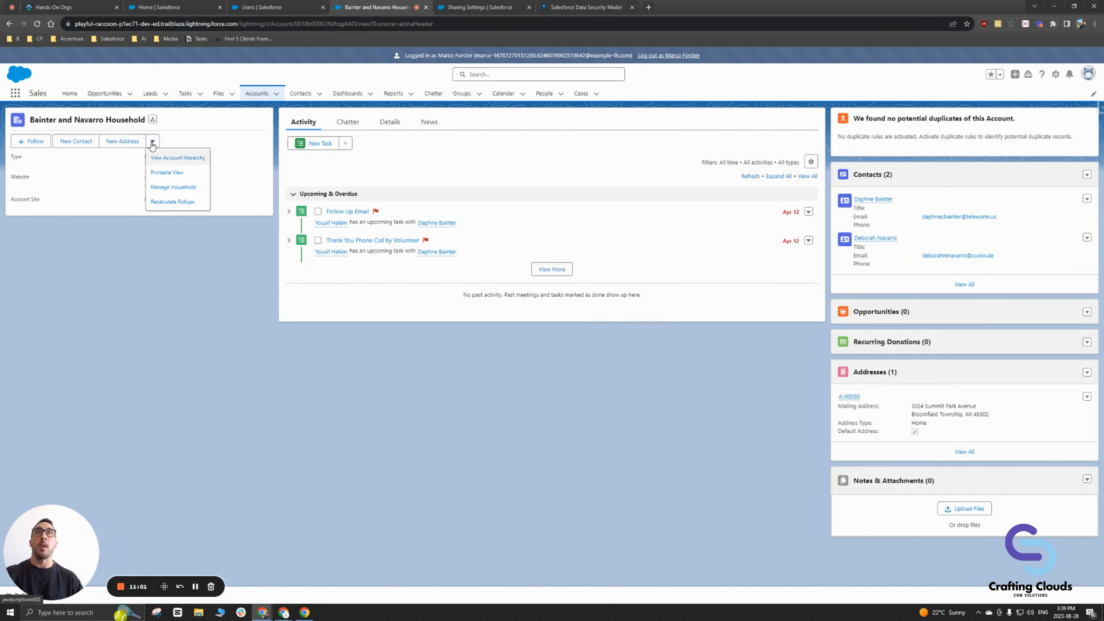
left_click(153, 143)
left_click(154, 142)
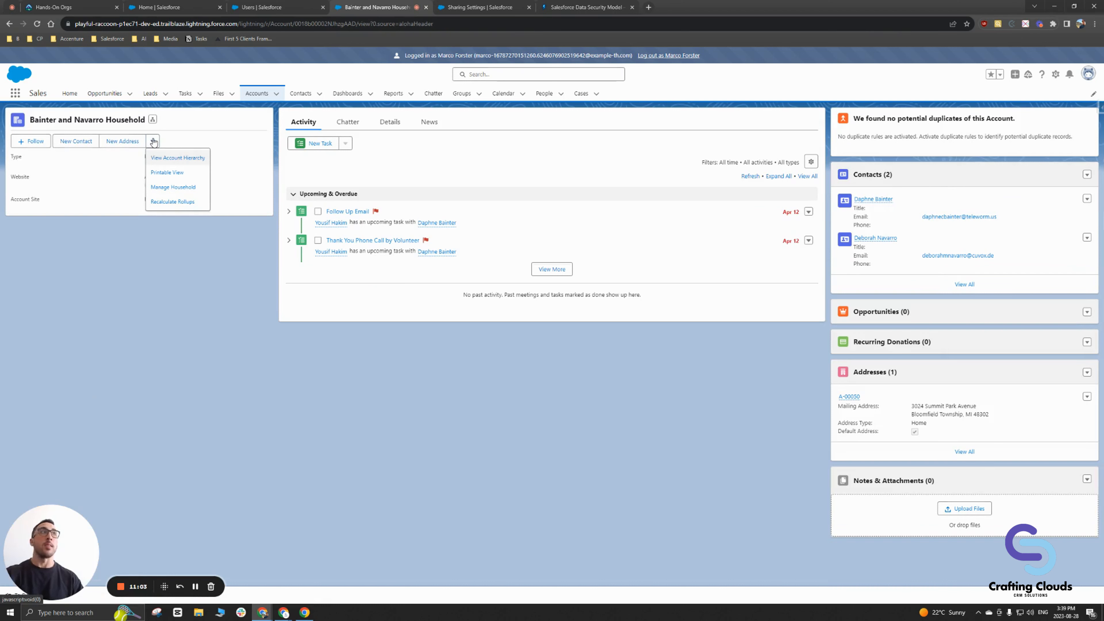
left_click(153, 142)
left_click(153, 142)
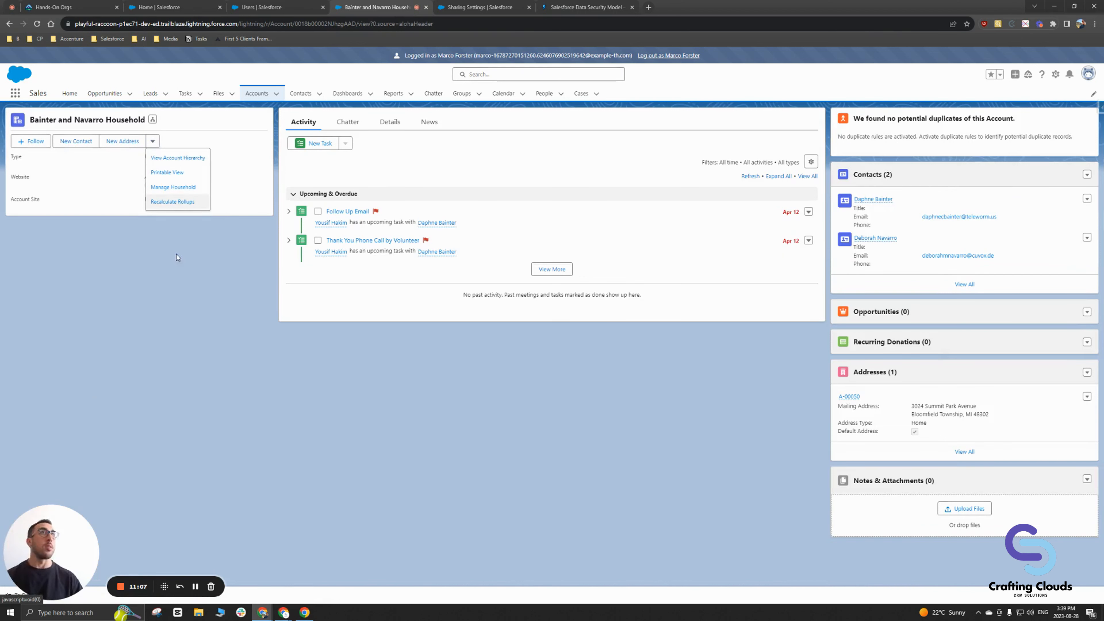
left_click(82, 188)
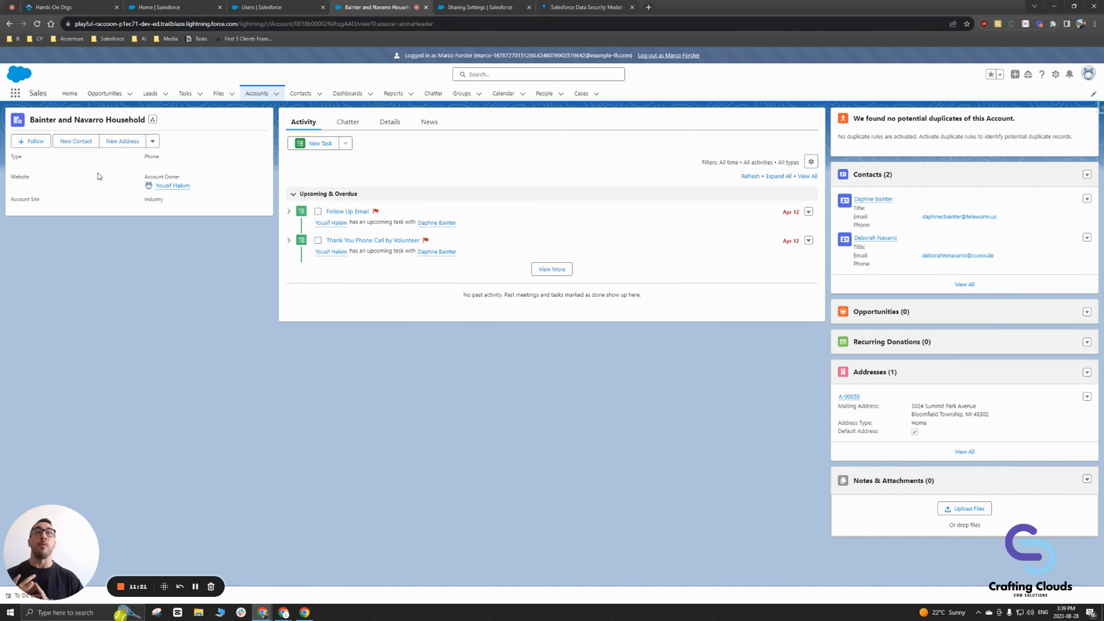
left_click(258, 94)
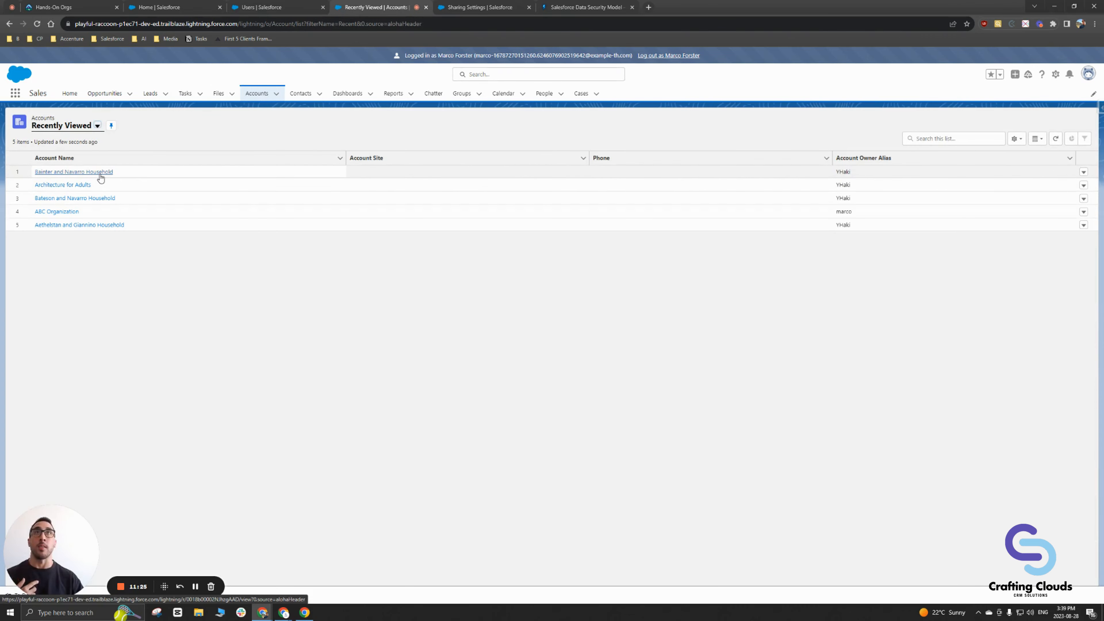
Step: Reopen the top and third recently viewed accounts, checking the third account's actions menu
left_click(100, 173)
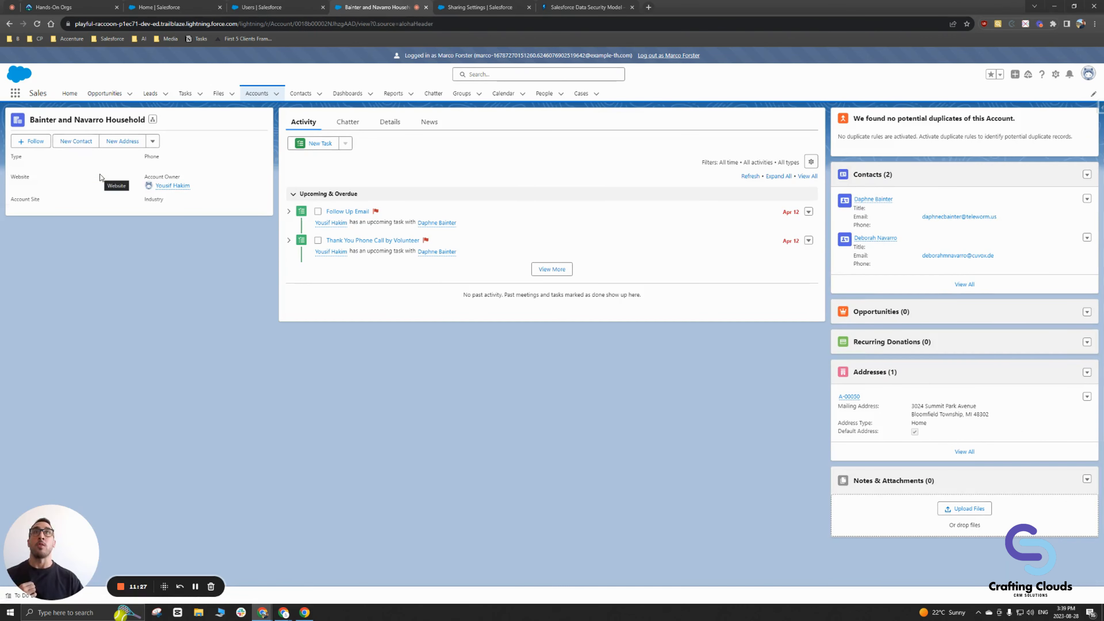
left_click(255, 99)
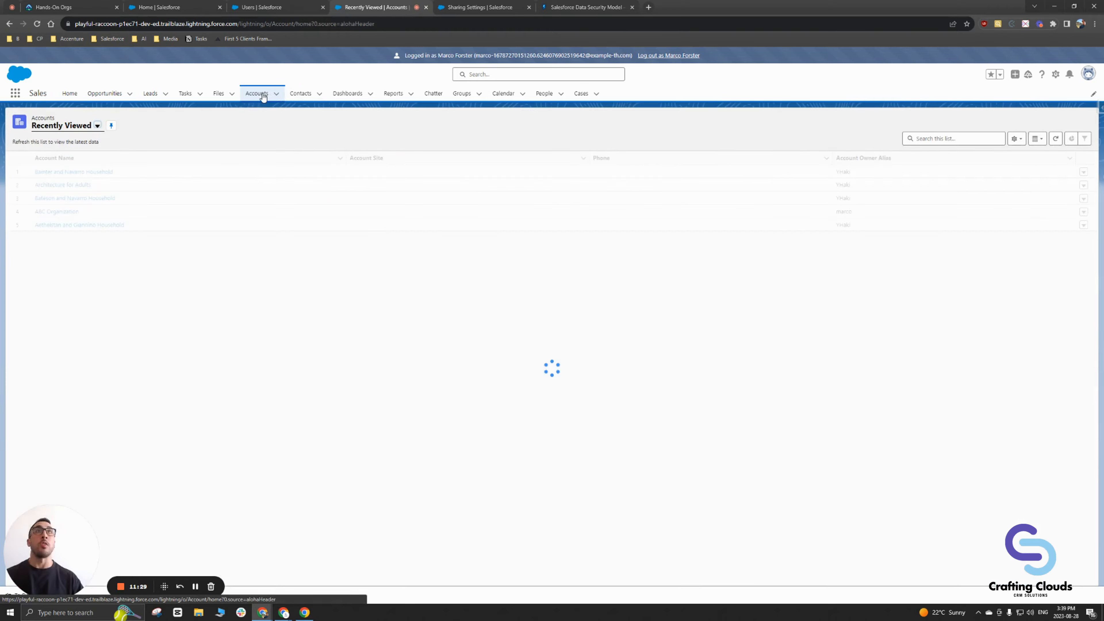
left_click(74, 199)
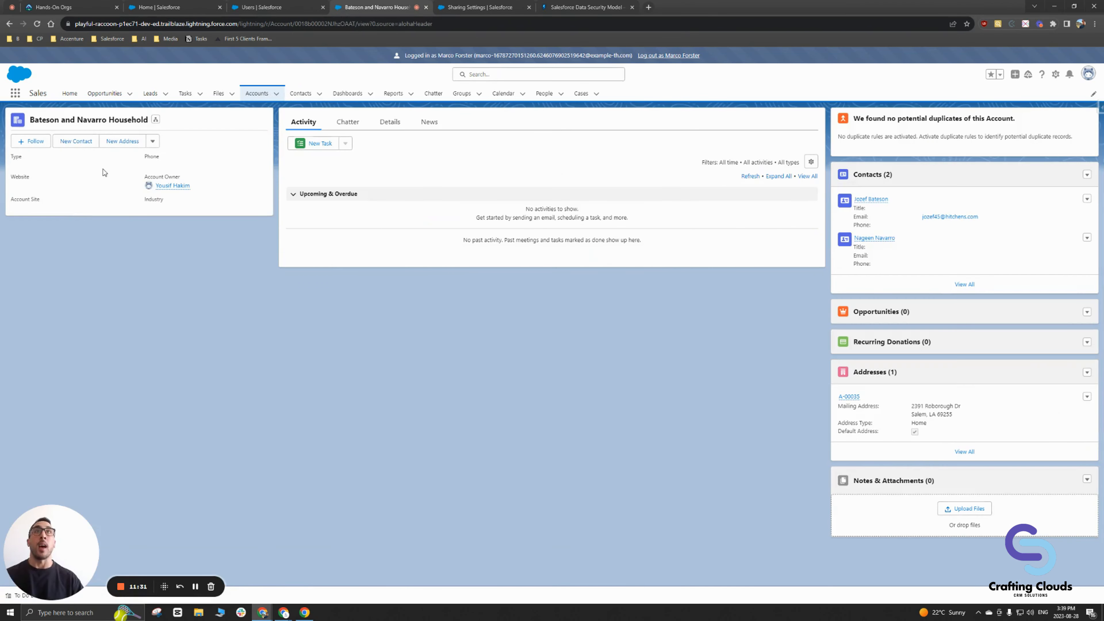
left_click(152, 141)
left_click(256, 93)
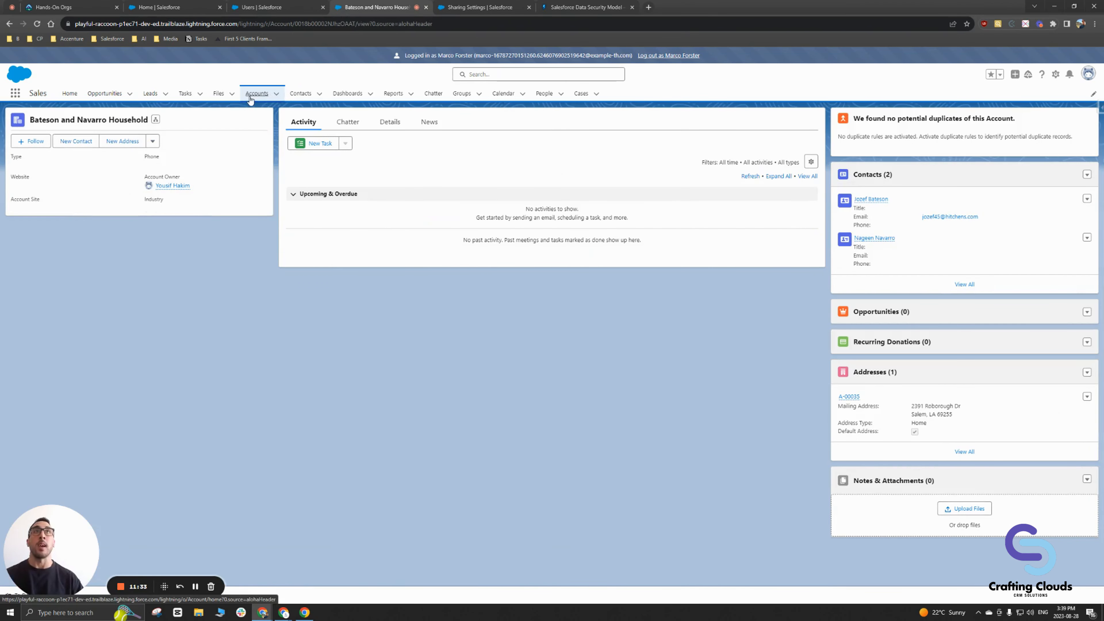
Step: Check ABC Organization's actions menu, then view Bateson and Navarro Household and return to Accounts
left_click(57, 211)
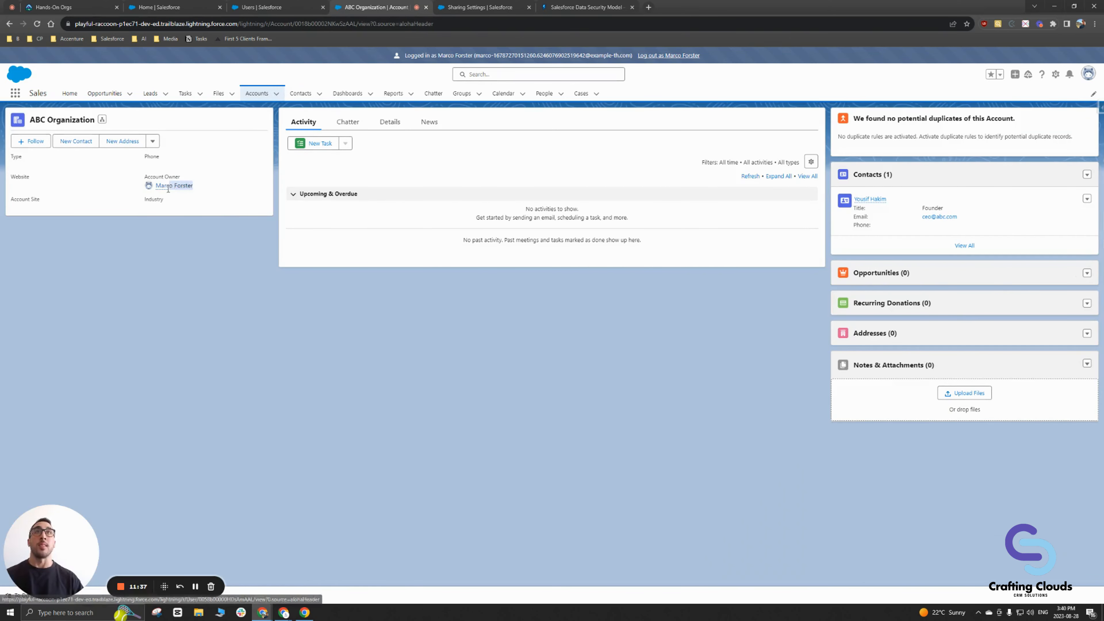
left_click(153, 141)
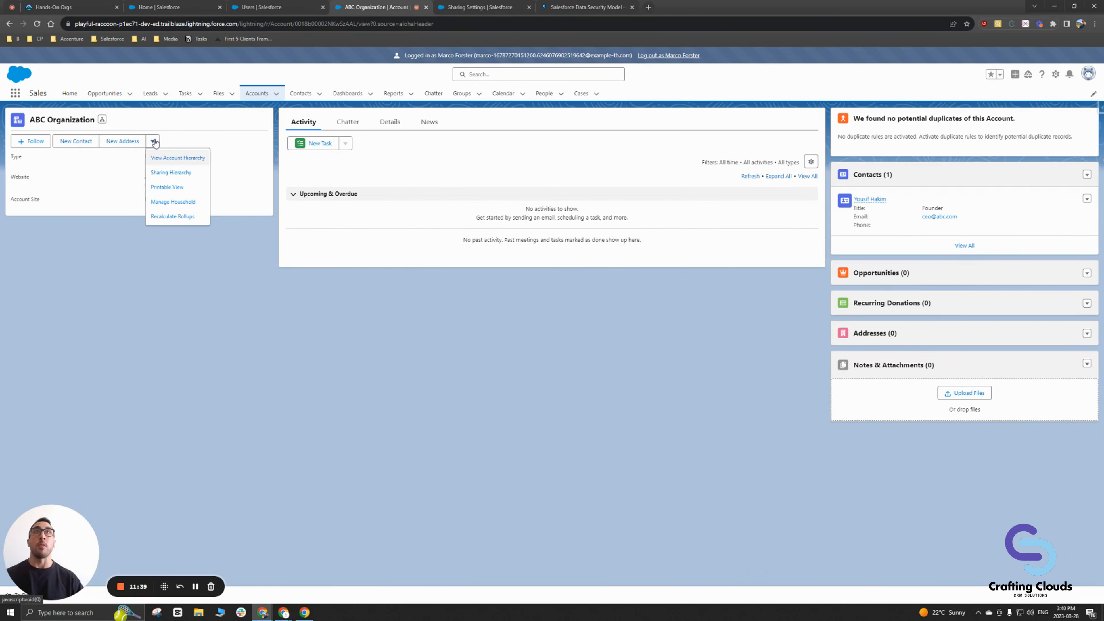
left_click(78, 195)
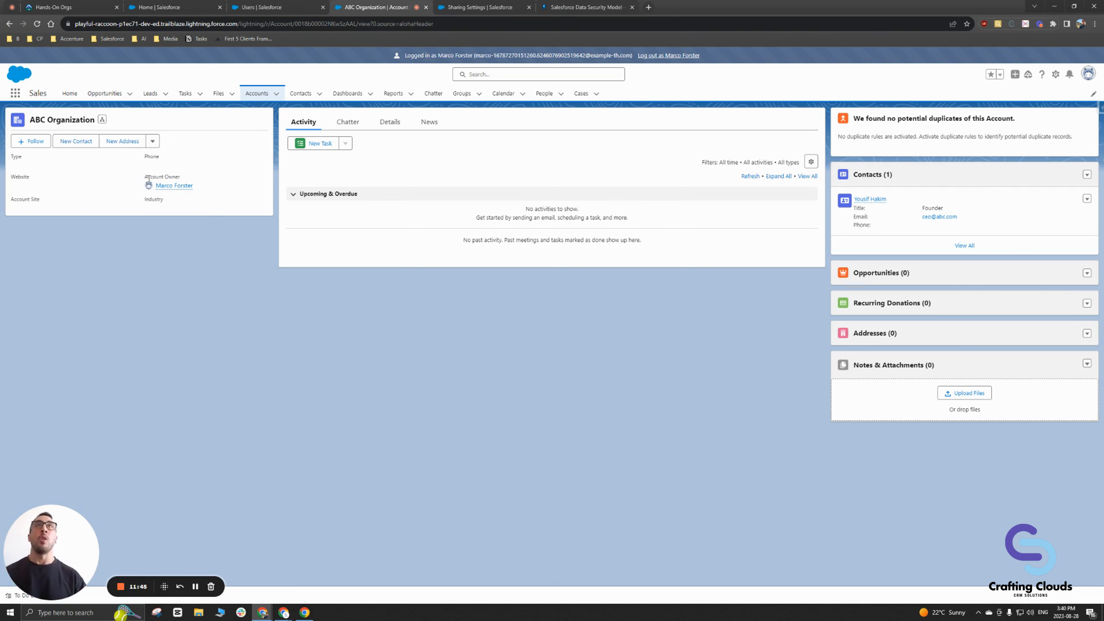
left_click(257, 95)
left_click(99, 185)
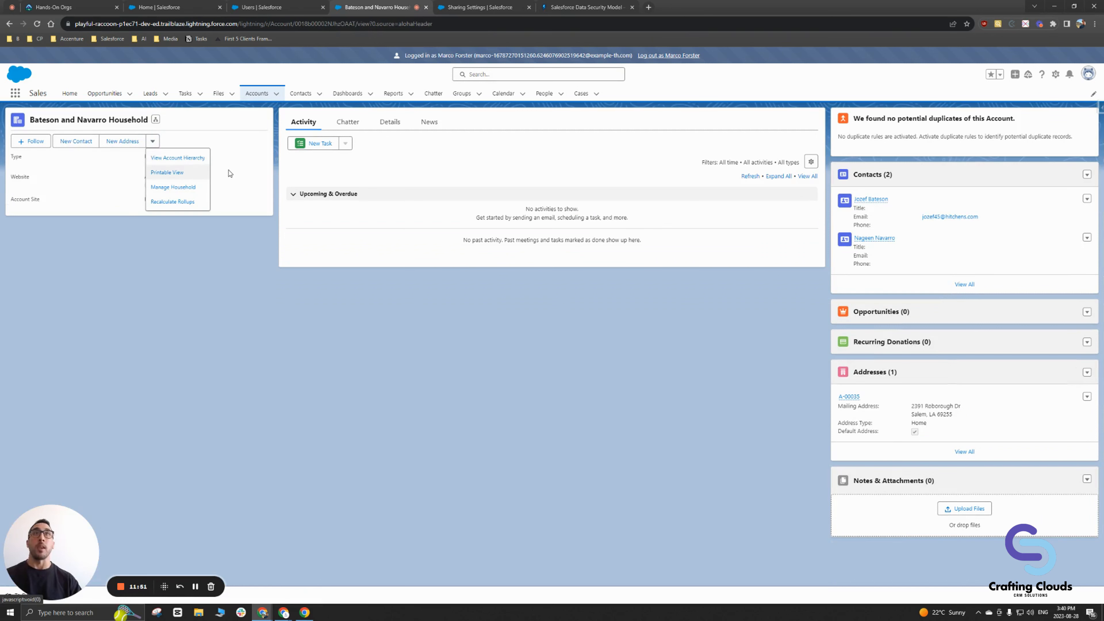
left_click(255, 97)
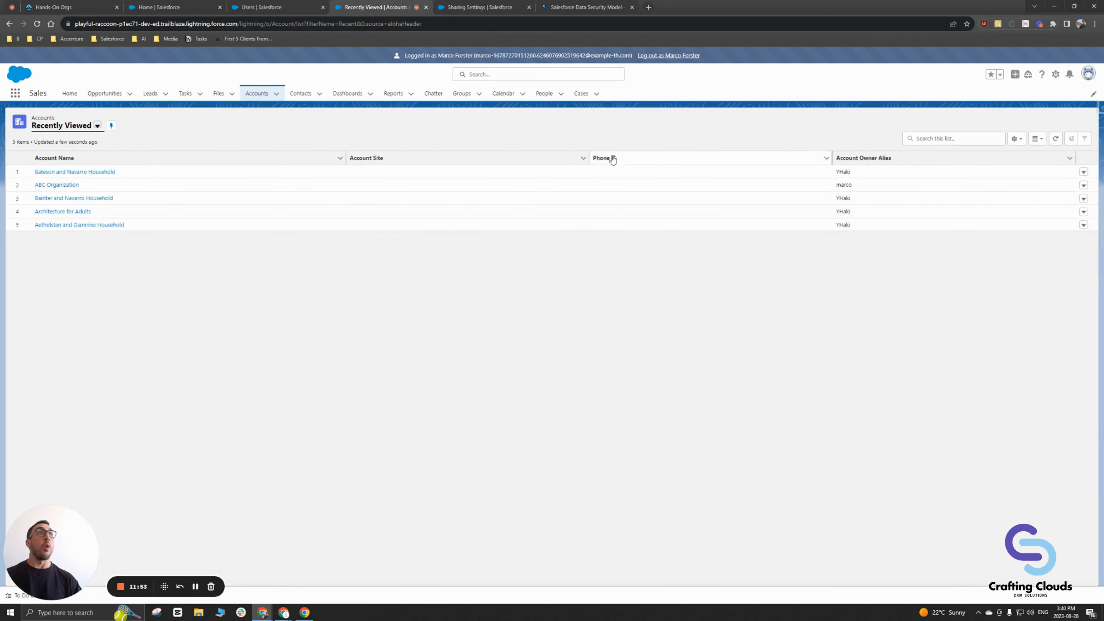
left_click(494, 158)
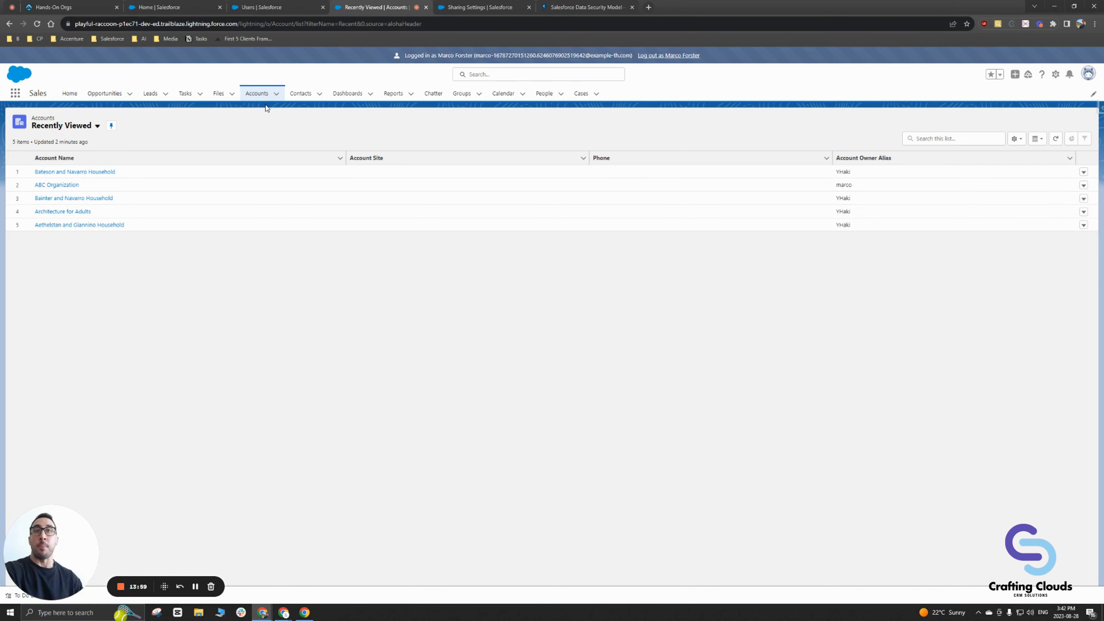
Step: Start editing the Organization-Wide Defaults from the Sharing Settings page
left_click(201, 587)
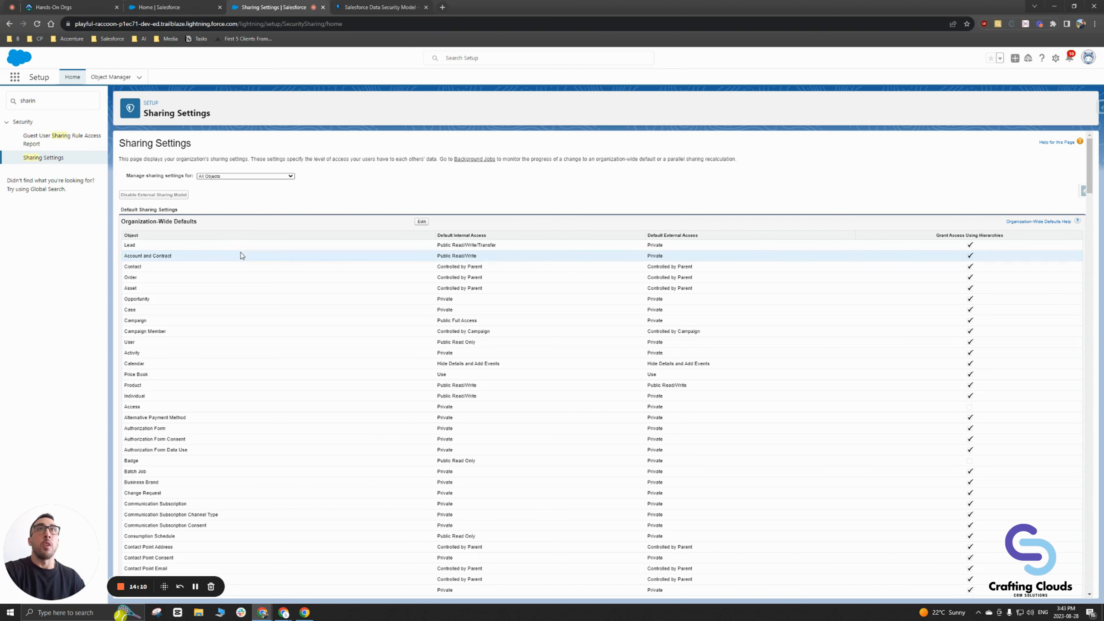
left_click(421, 222)
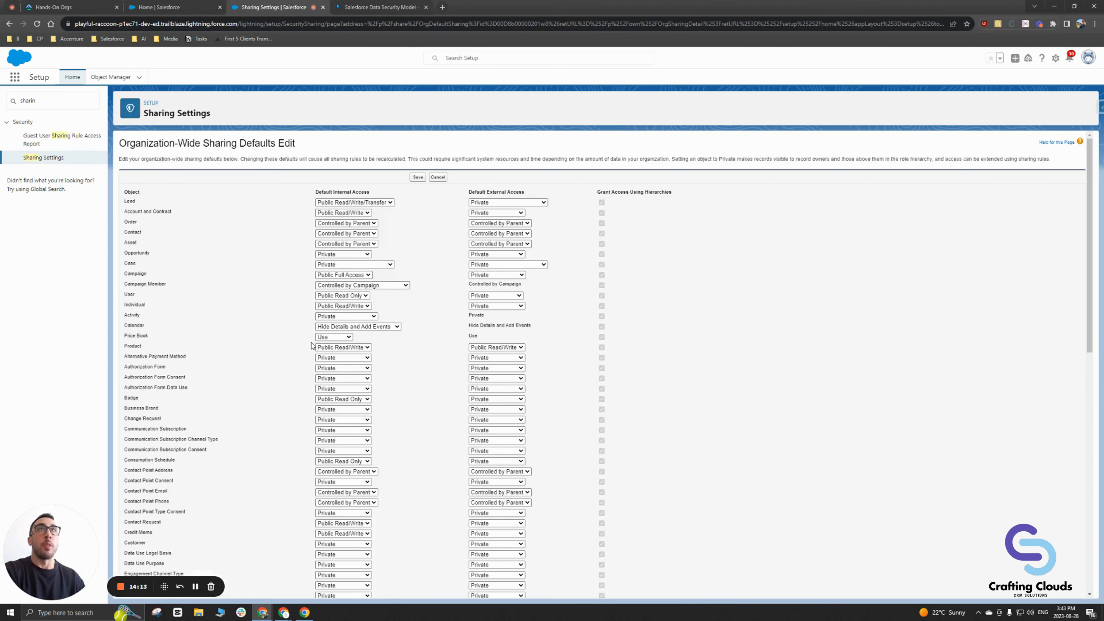
Step: Change Account and Contract default internal access to Private, save, and confirm the sharing recalculation
left_click_drag(122, 208, 175, 218)
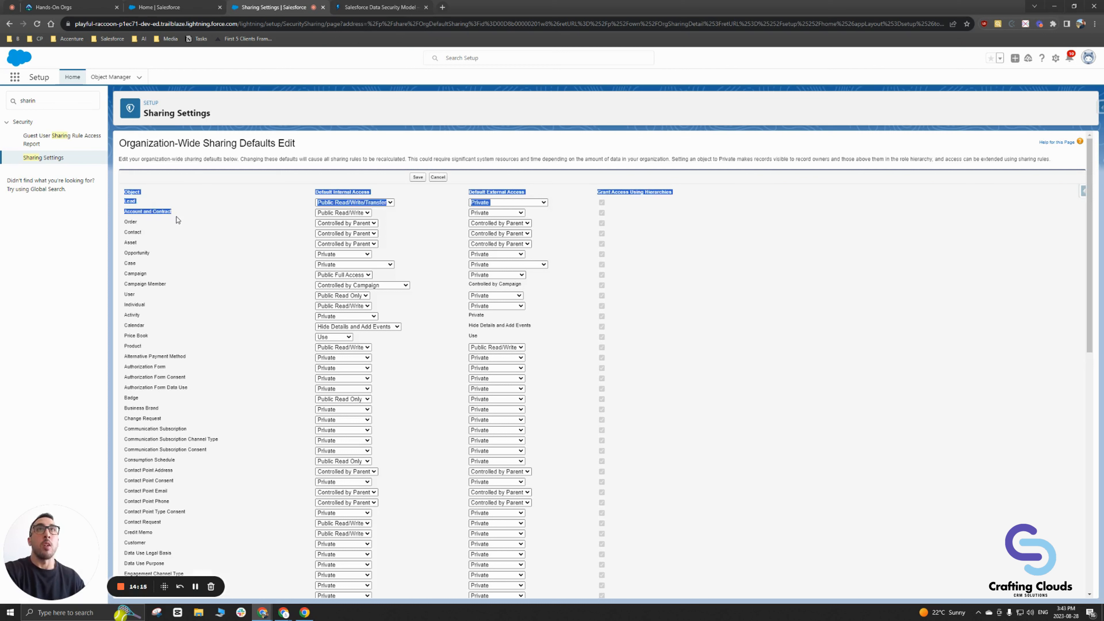
left_click(175, 218)
left_click(362, 215)
left_click(346, 223)
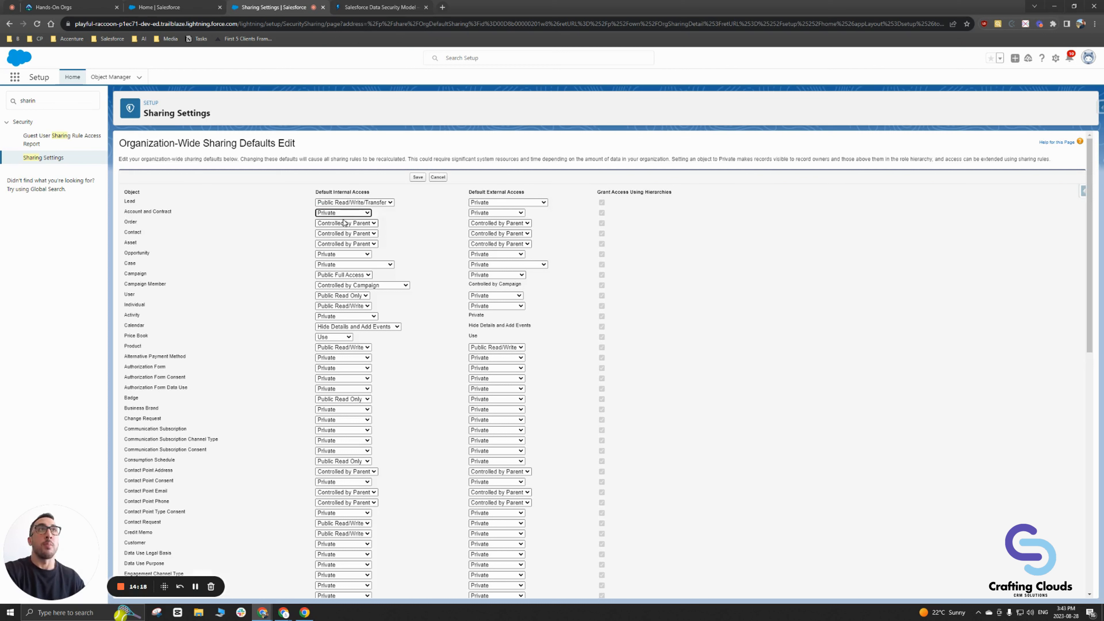
left_click(418, 178)
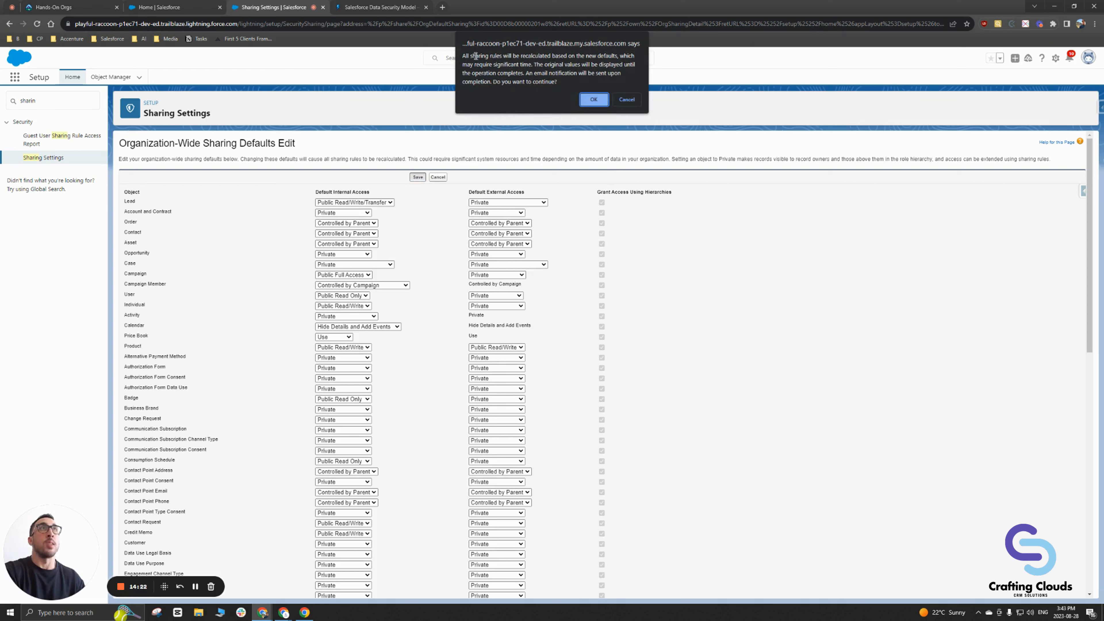
left_click_drag(462, 56, 539, 74)
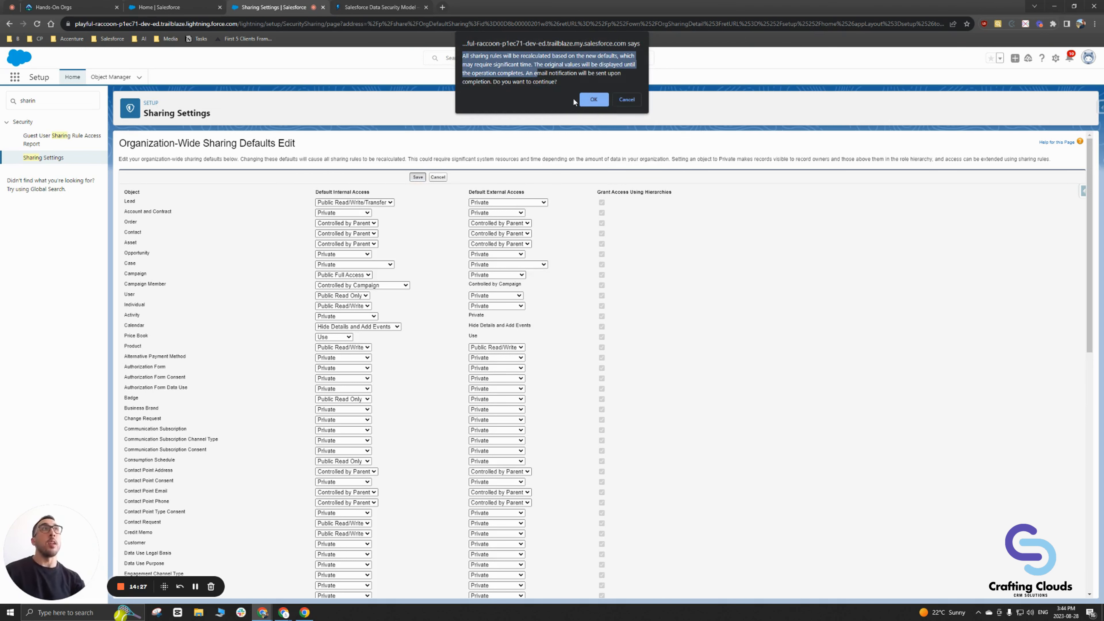
left_click(593, 99)
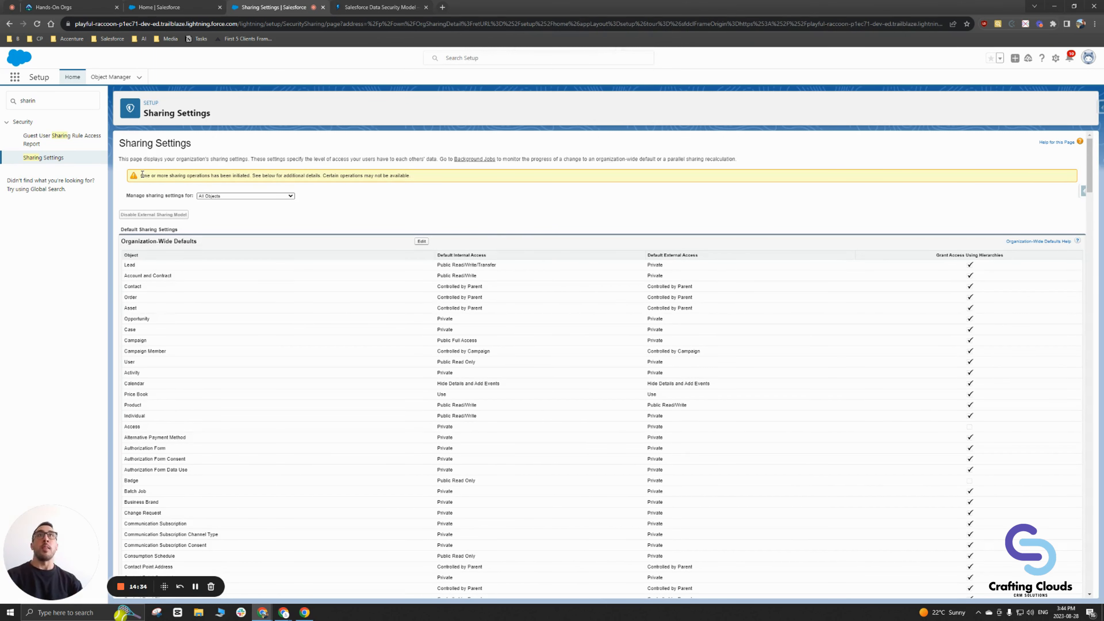
left_click_drag(141, 175, 384, 176)
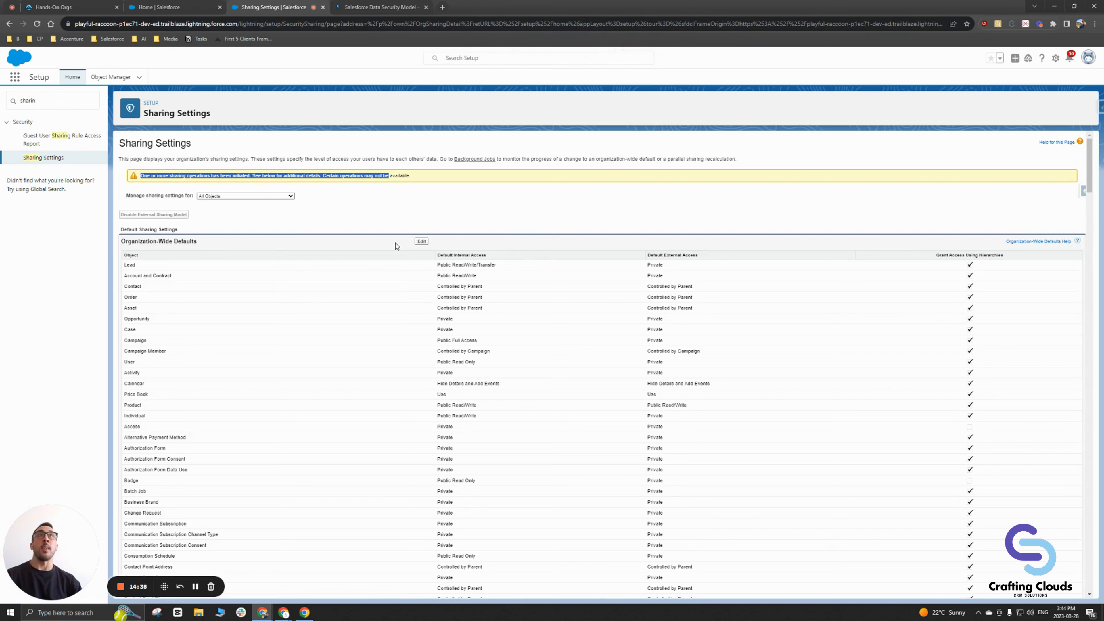
scroll(403, 275, "down", 15)
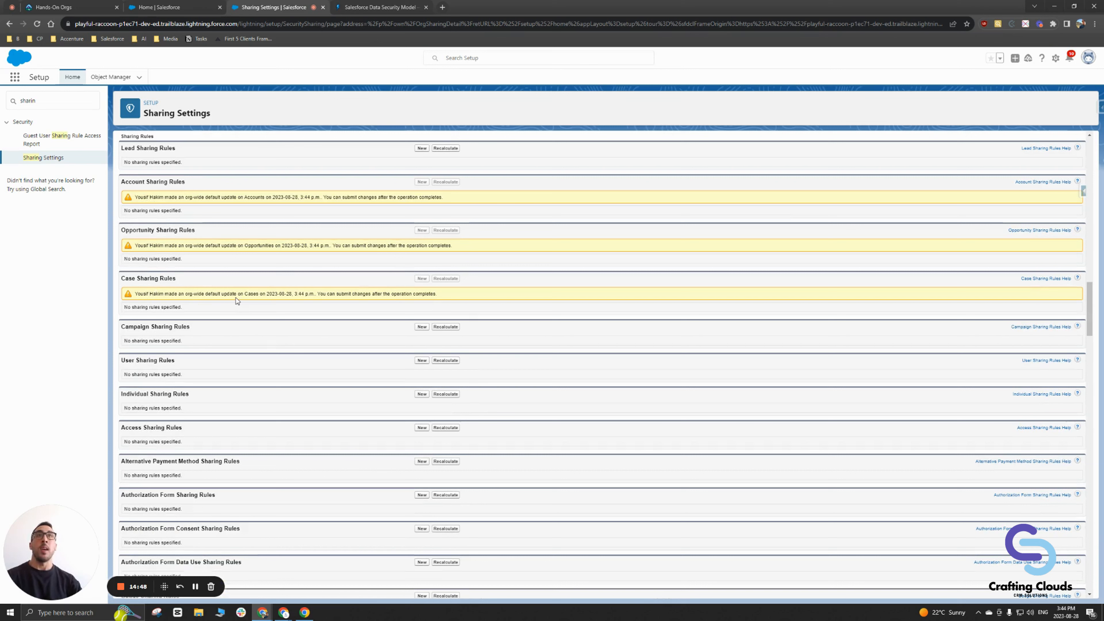
left_click_drag(274, 293, 315, 293)
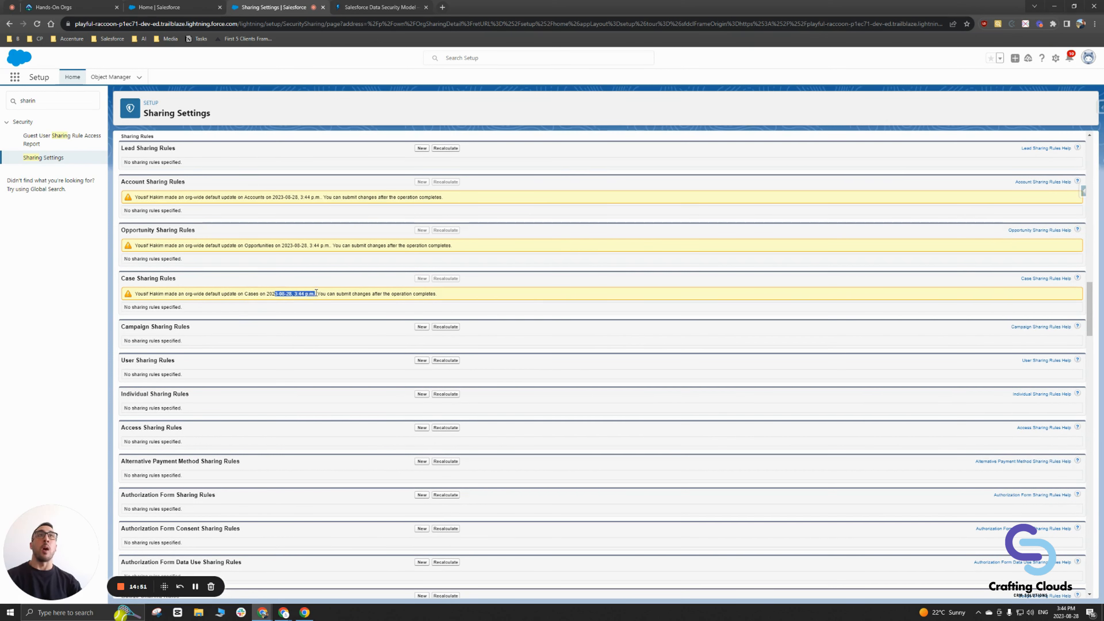
left_click(312, 294)
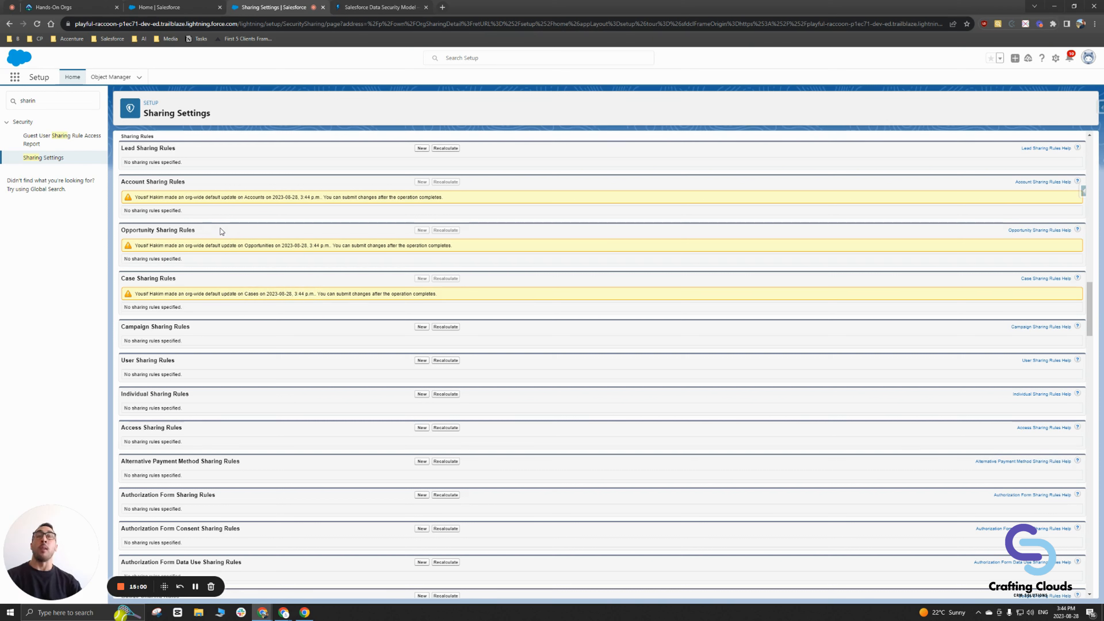
Step: Search Quick Find for 'audit' and open View Setup Audit Trail
double_click(45, 102)
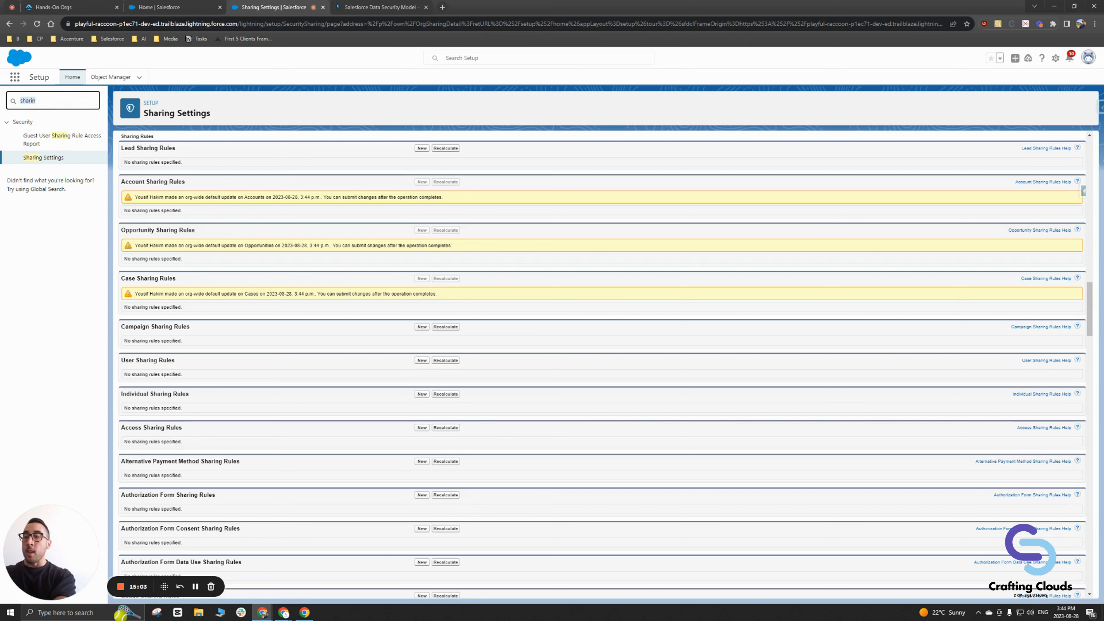
type("audit")
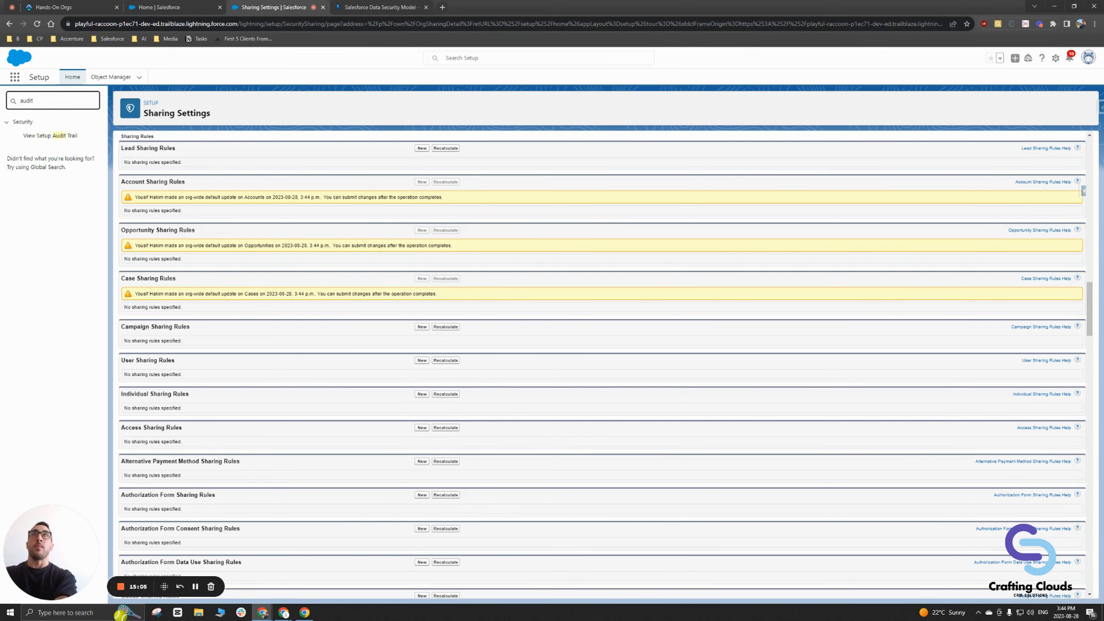
left_click(58, 136)
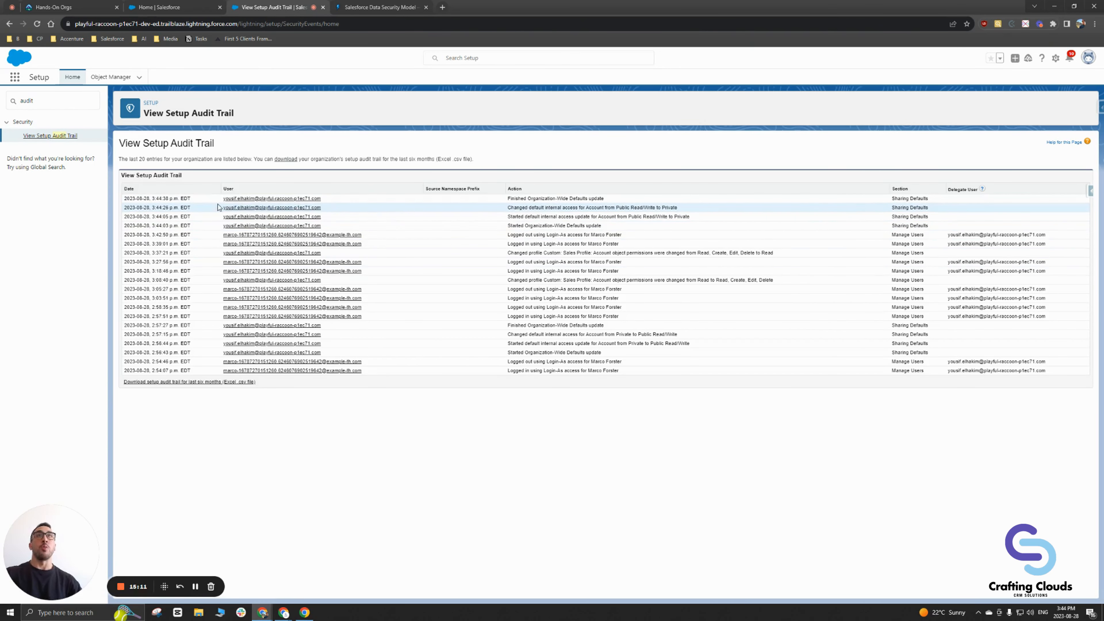
Step: Review the latest 'Finished Organization-Wide Defaults update' entry and the login-as entry's delegate user
left_click_drag(152, 199, 191, 199)
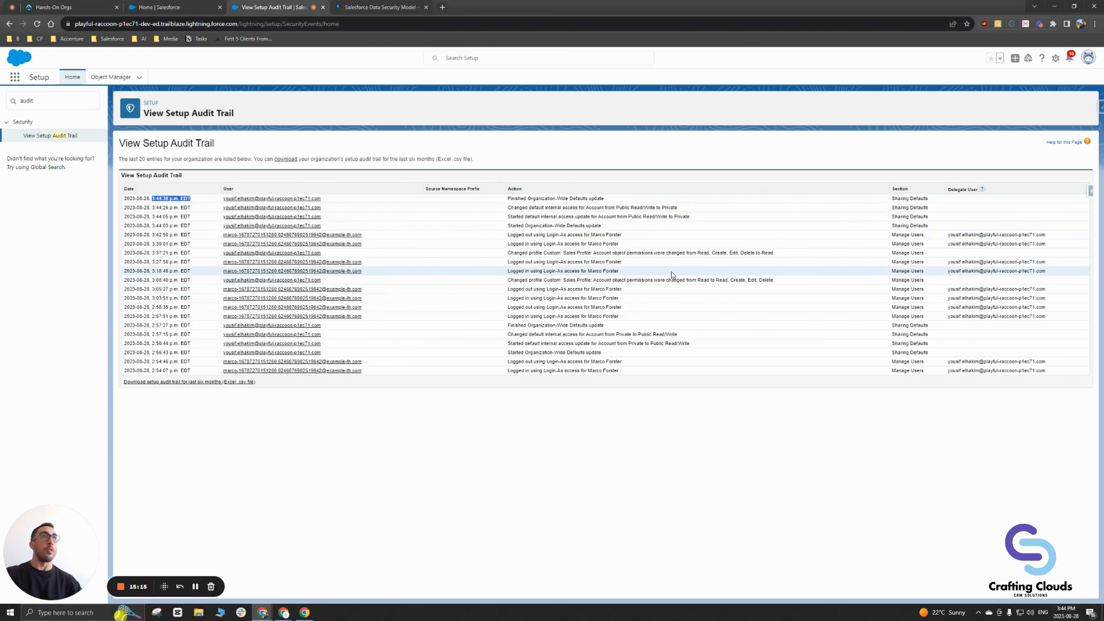
left_click(153, 199)
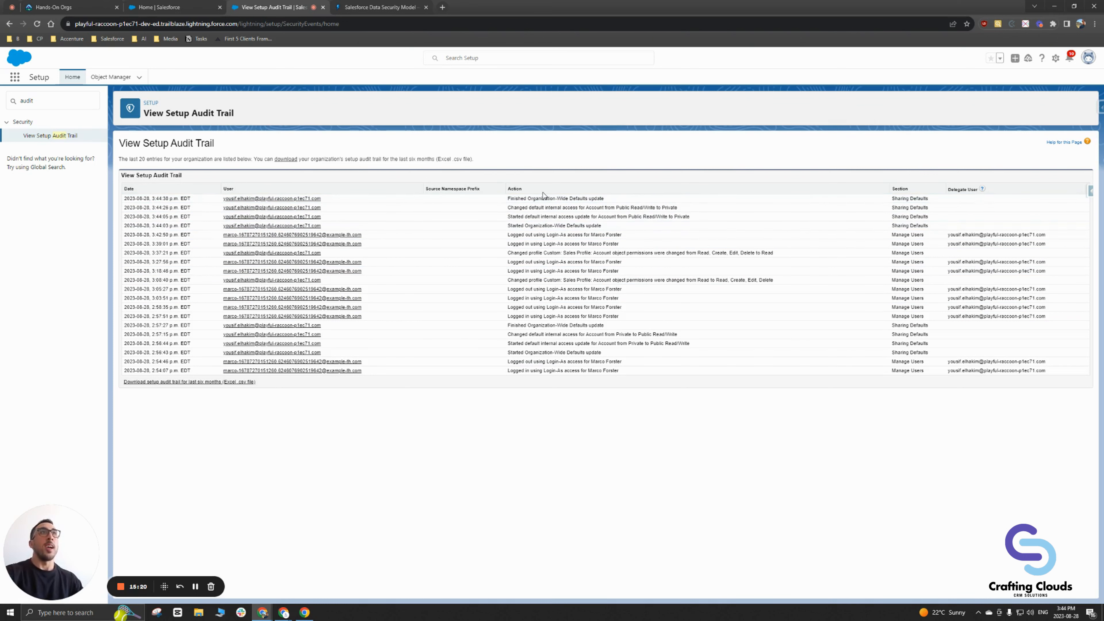
left_click_drag(508, 198, 608, 199)
left_click(596, 198)
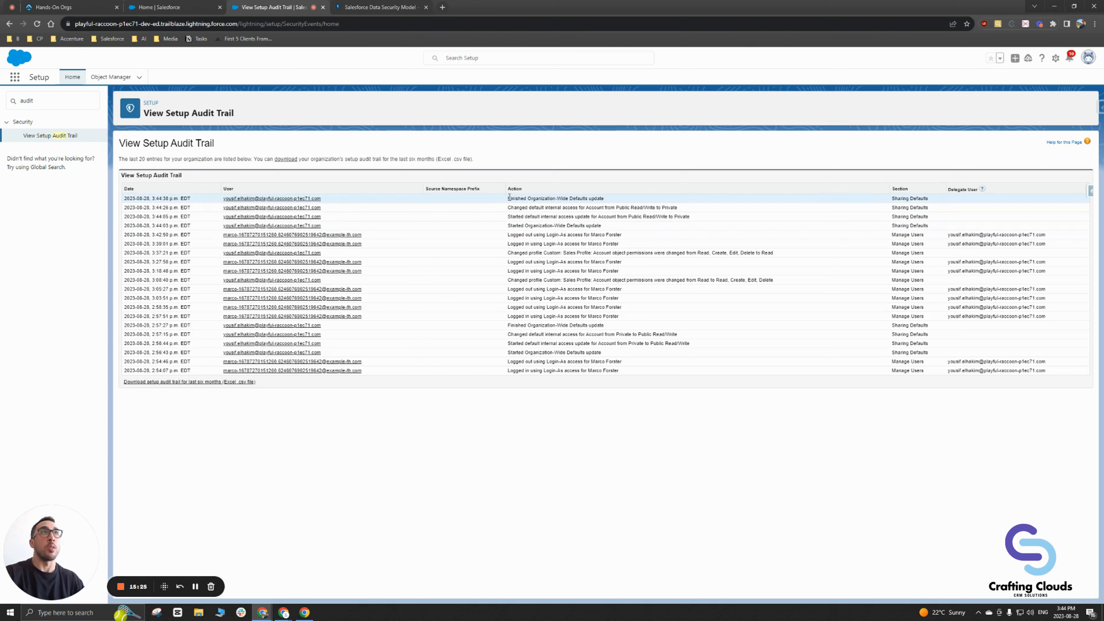
left_click_drag(504, 198, 631, 196)
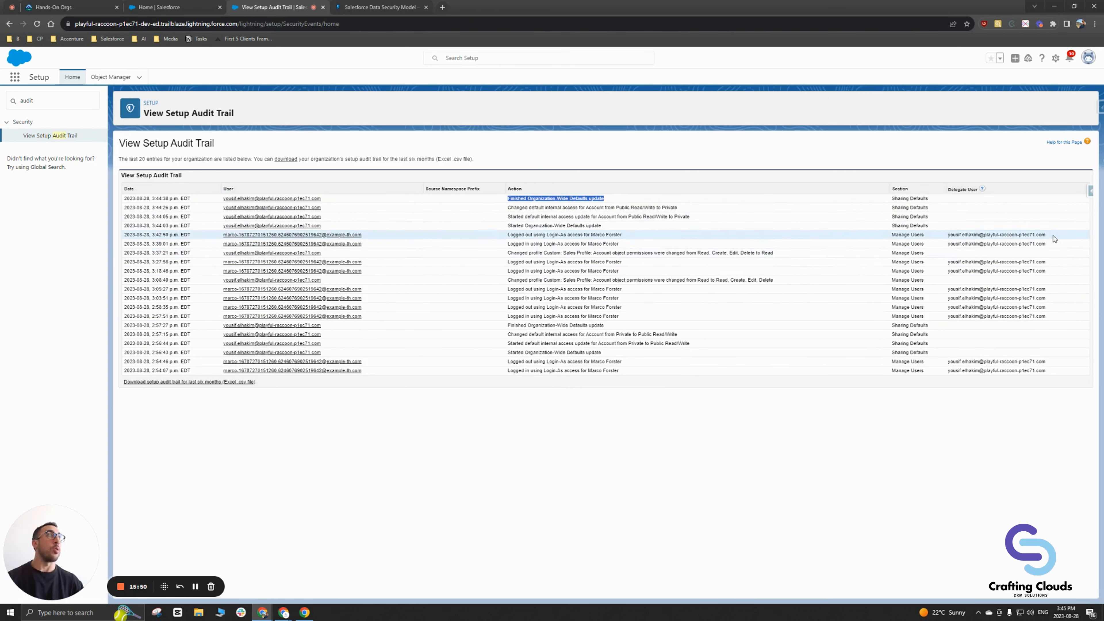
left_click_drag(1046, 235, 947, 239)
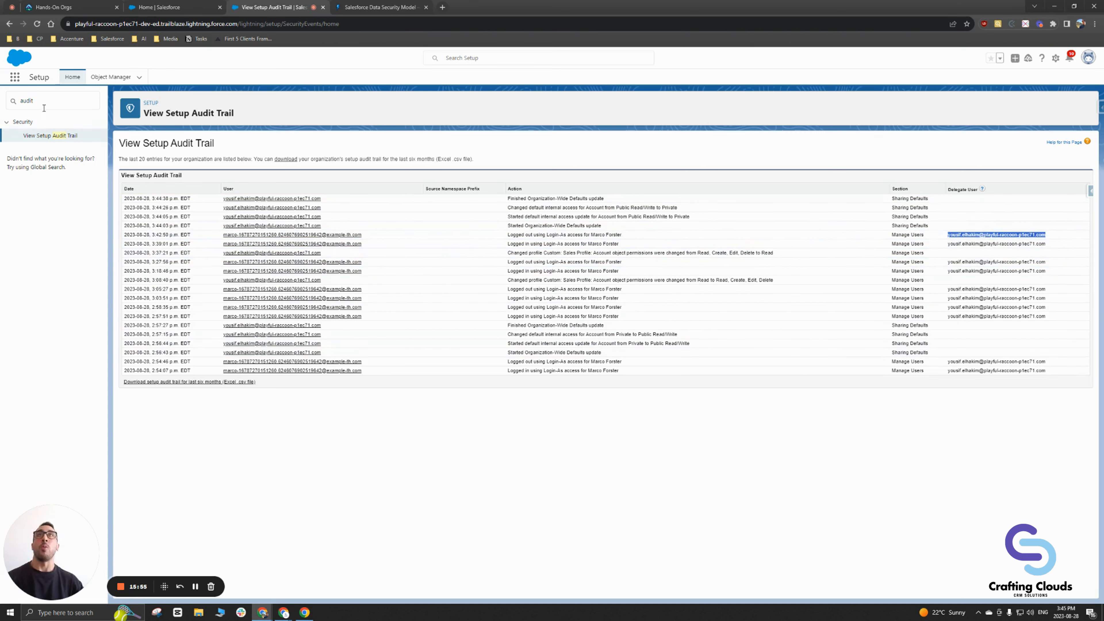
left_click(14, 102)
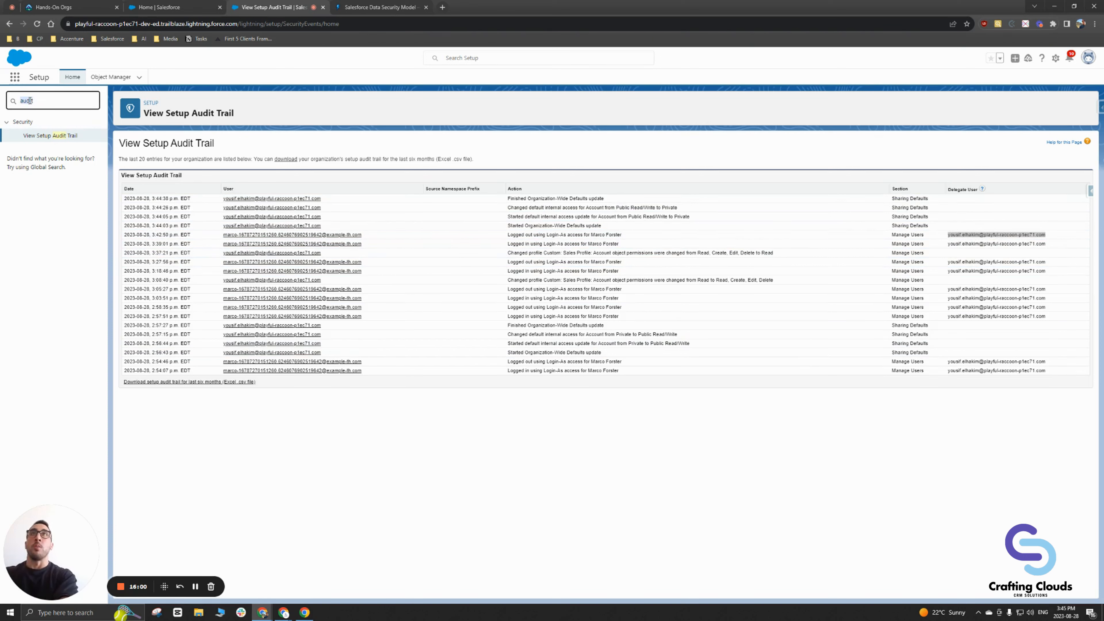
type("custom")
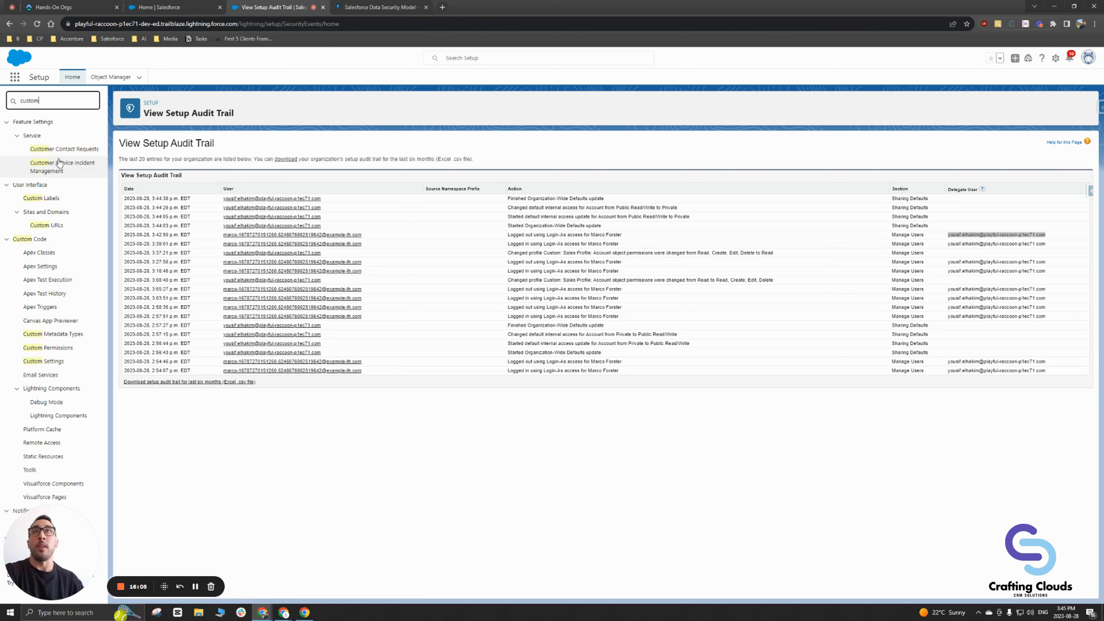
double_click(19, 100)
type("p")
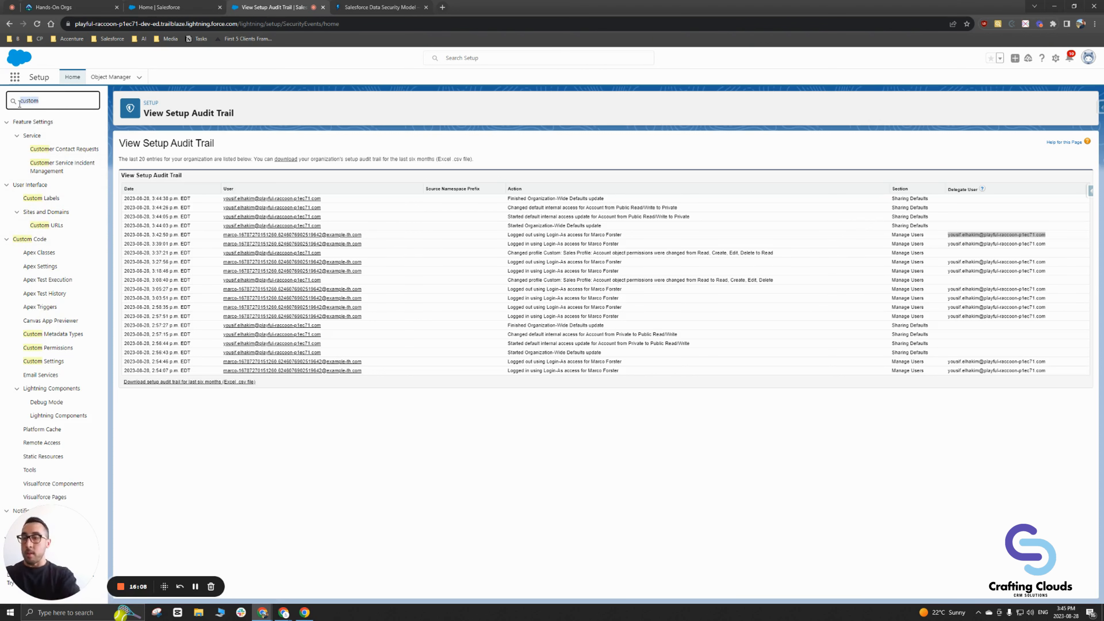
type("rofiu")
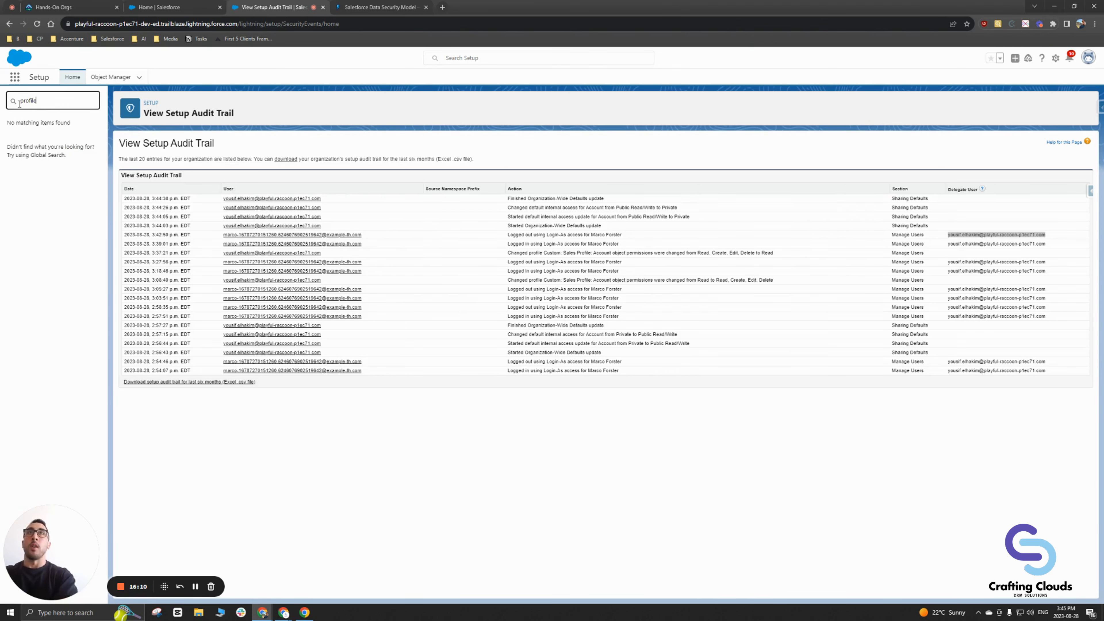
type("e")
left_click(32, 135)
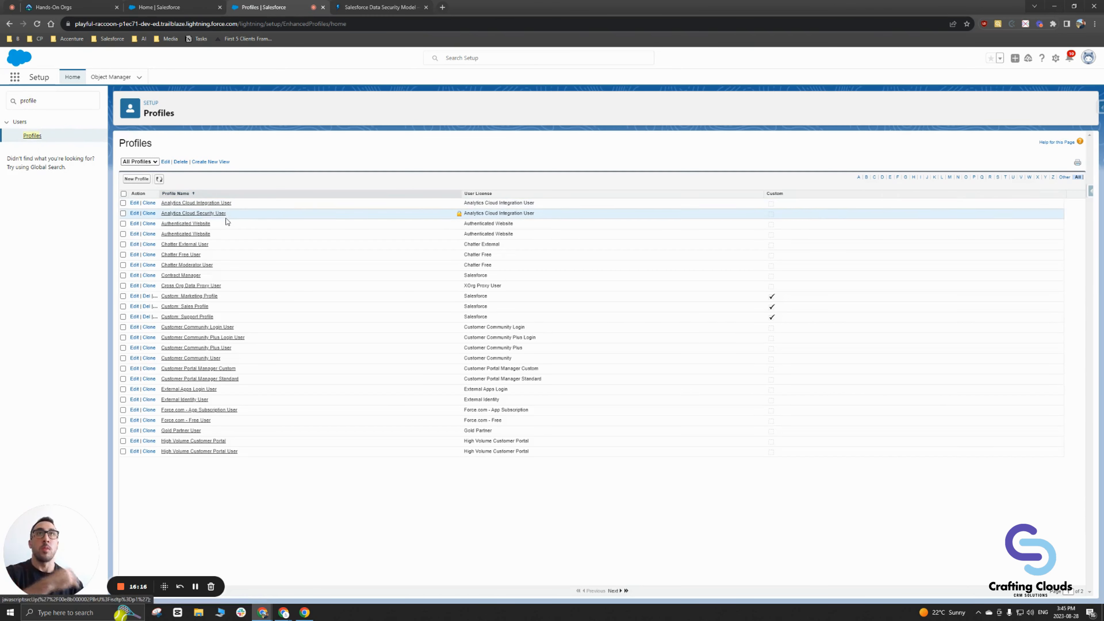
Step: Edit Custom: Sales Profile and scroll to Standard Object Permissions, where Accounts is Read only
left_click(135, 307)
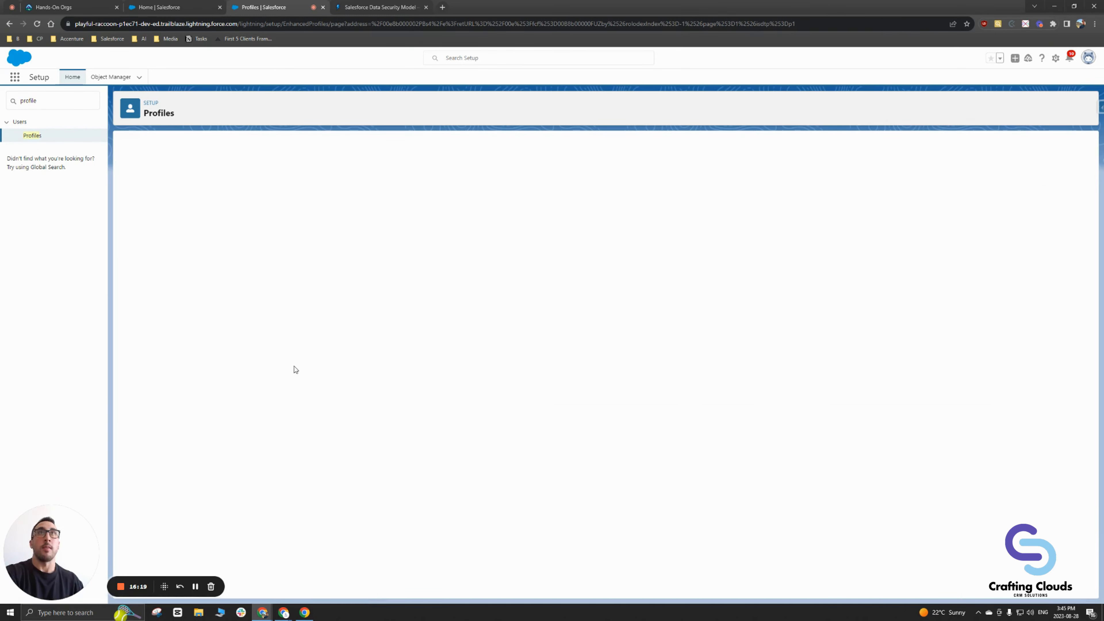
scroll(281, 367, "down", 20)
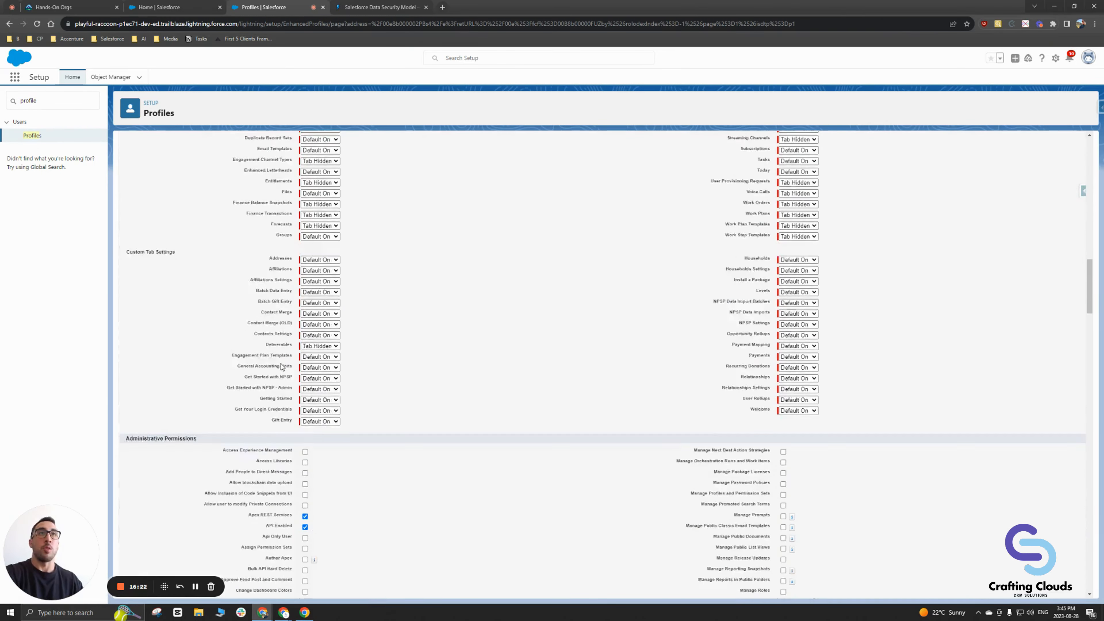
scroll(281, 367, "down", 15)
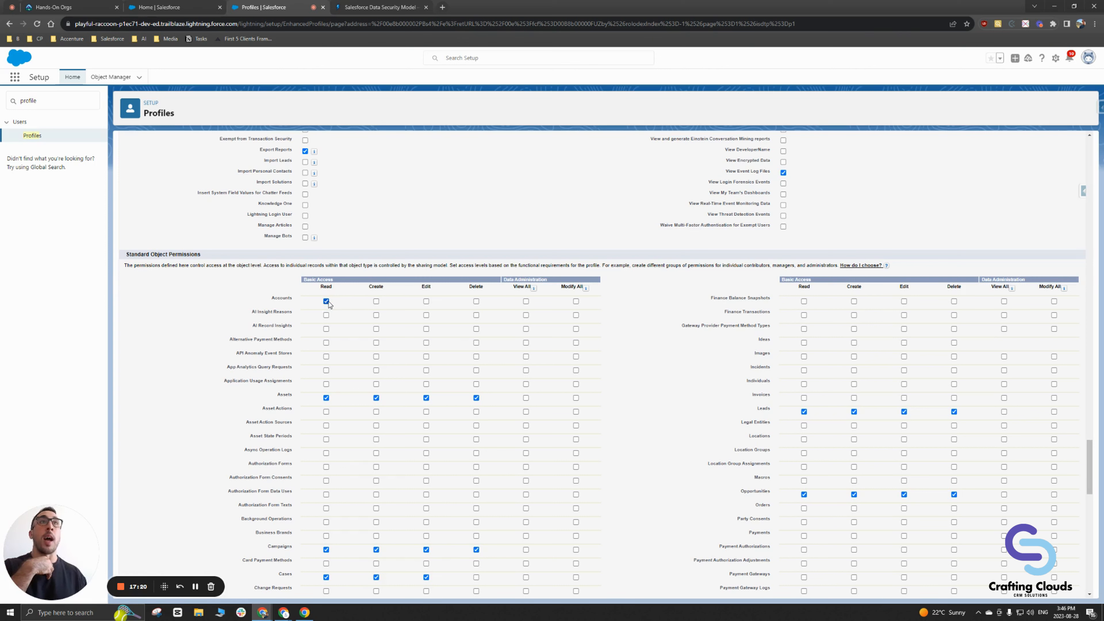
Step: Grant Custom: Sales Profile Create, Edit and Delete on Accounts and save the profile
left_click(377, 301)
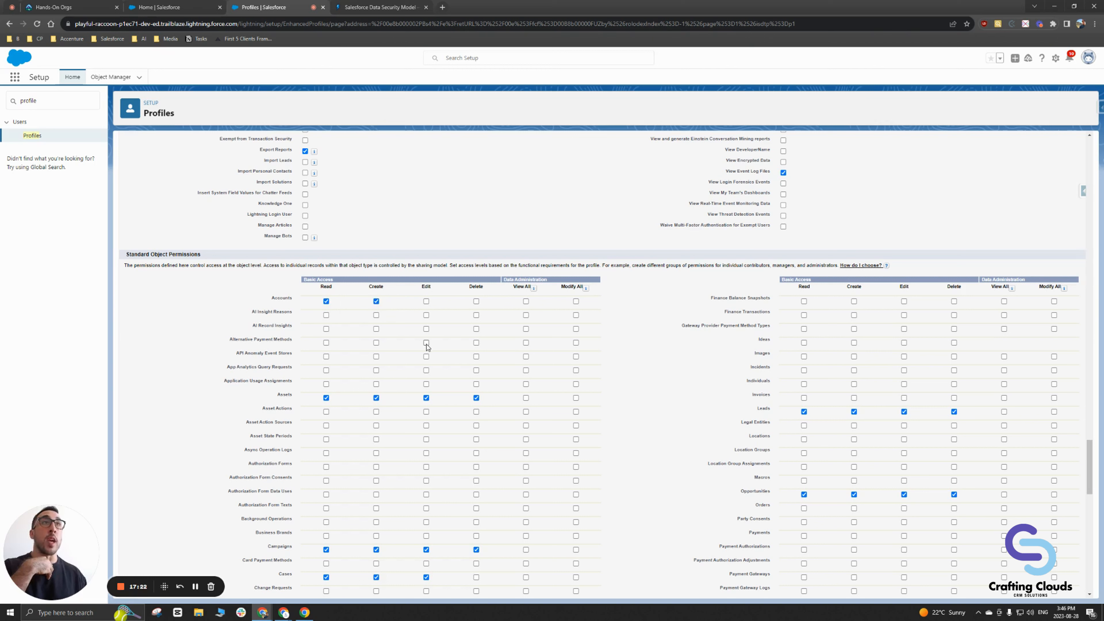
left_click(427, 301)
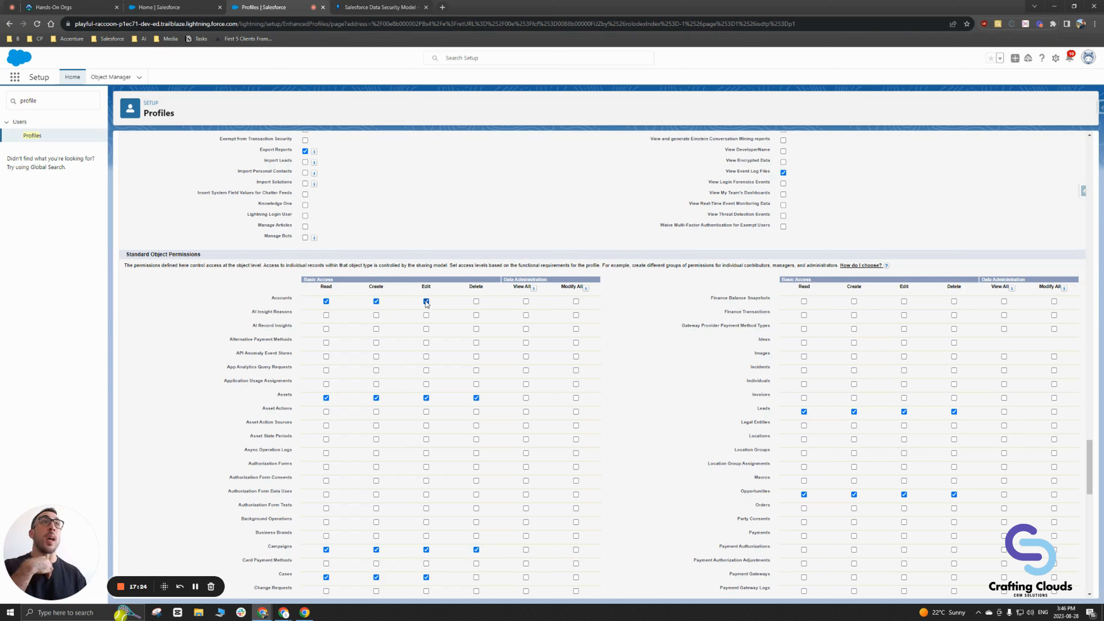
left_click(477, 301)
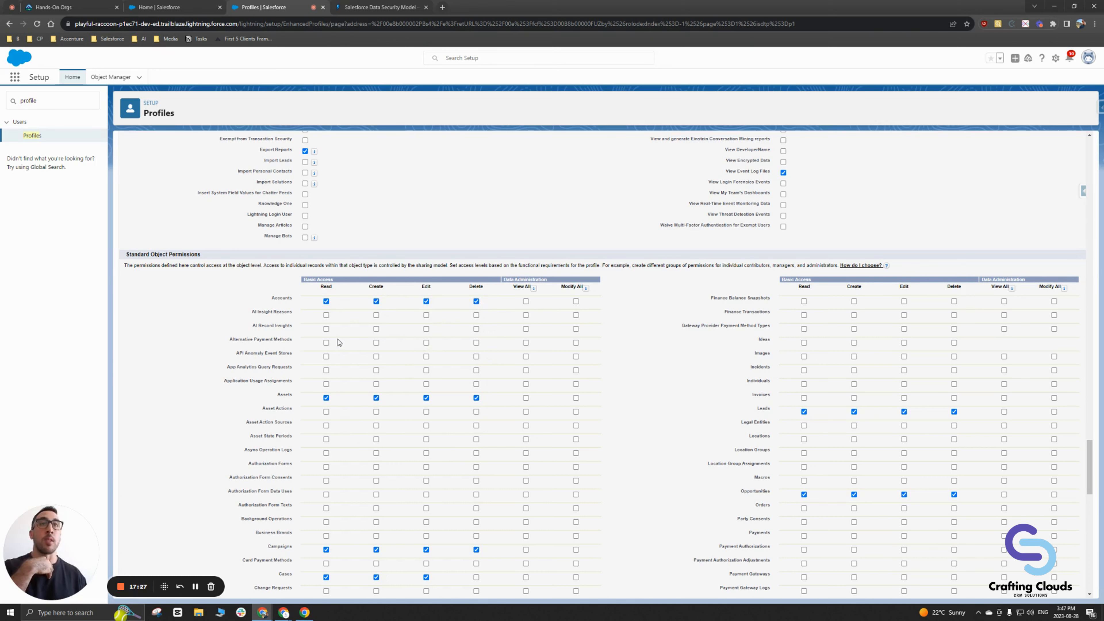
scroll(330, 342, "down", 10)
scroll(330, 342, "down", 5)
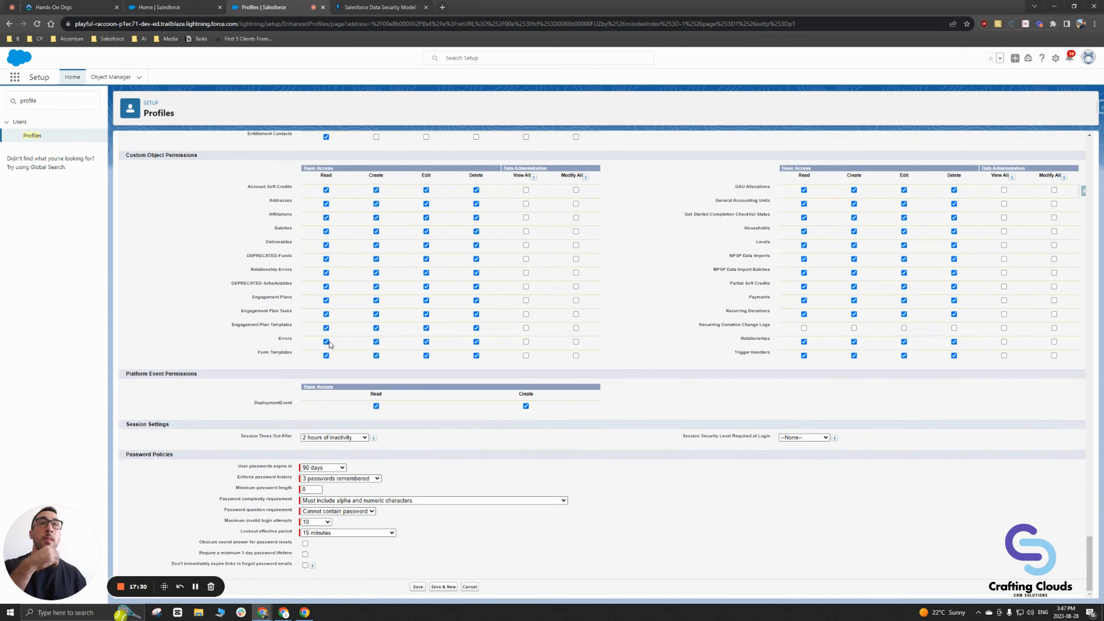
left_click(418, 587)
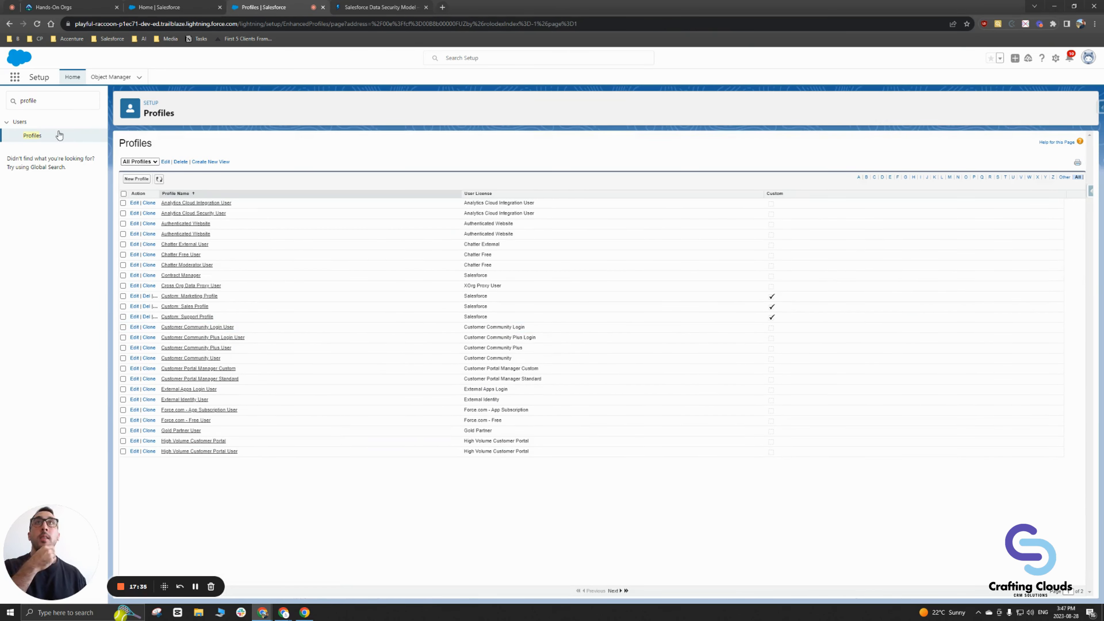
Step: Clear Quick Find, go to Users, and log in as the Custom: Sales Profile user
left_click_drag(39, 101, 14, 103)
key("BackSpace")
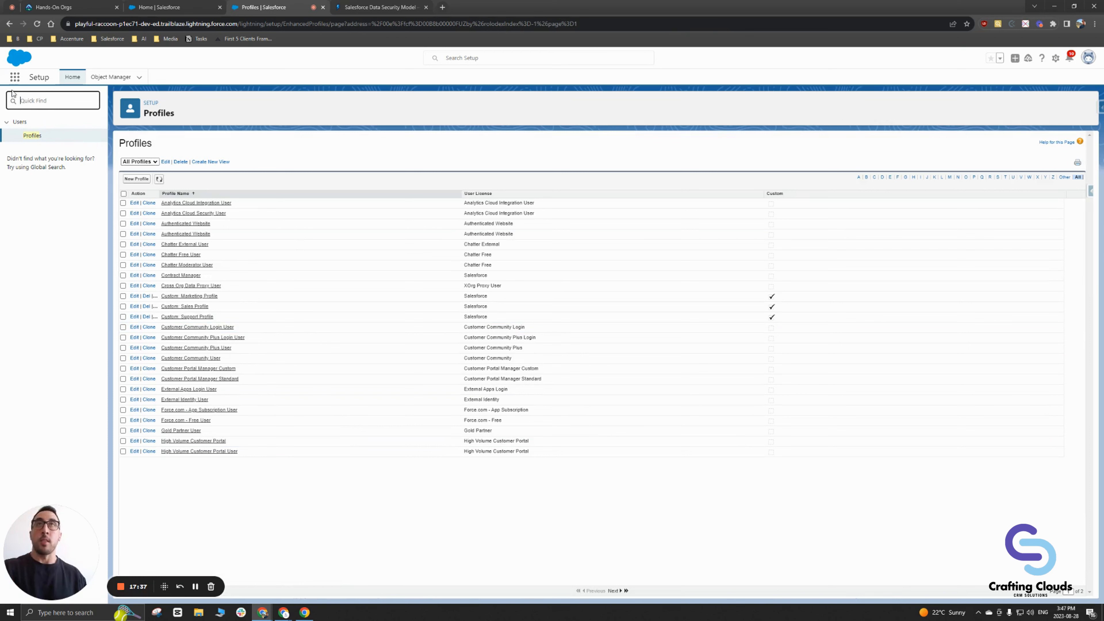
left_click(20, 270)
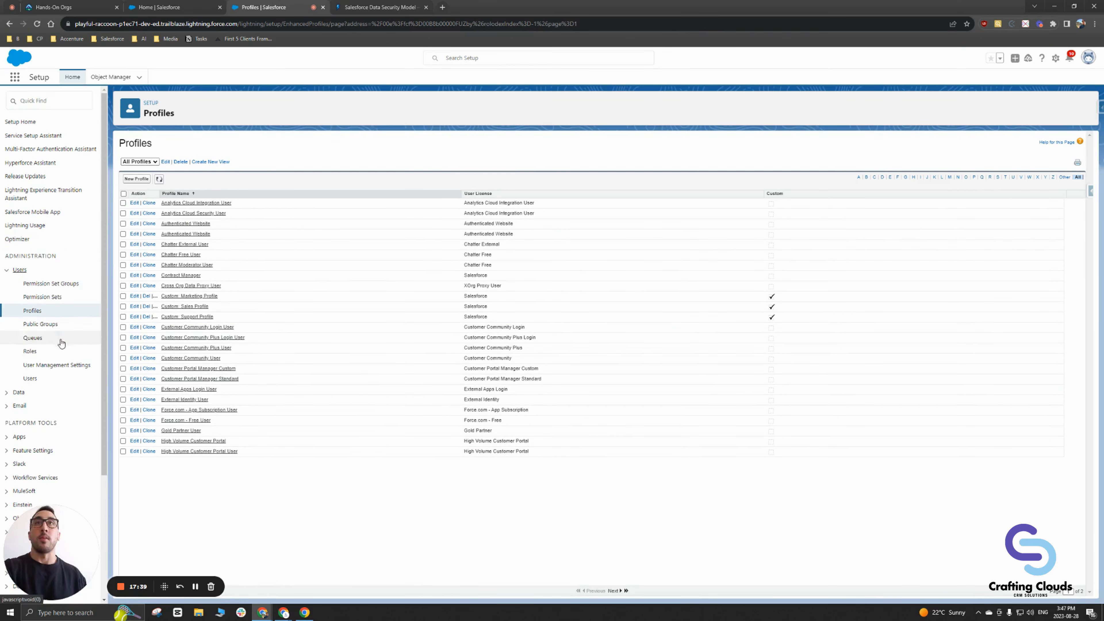
left_click(34, 380)
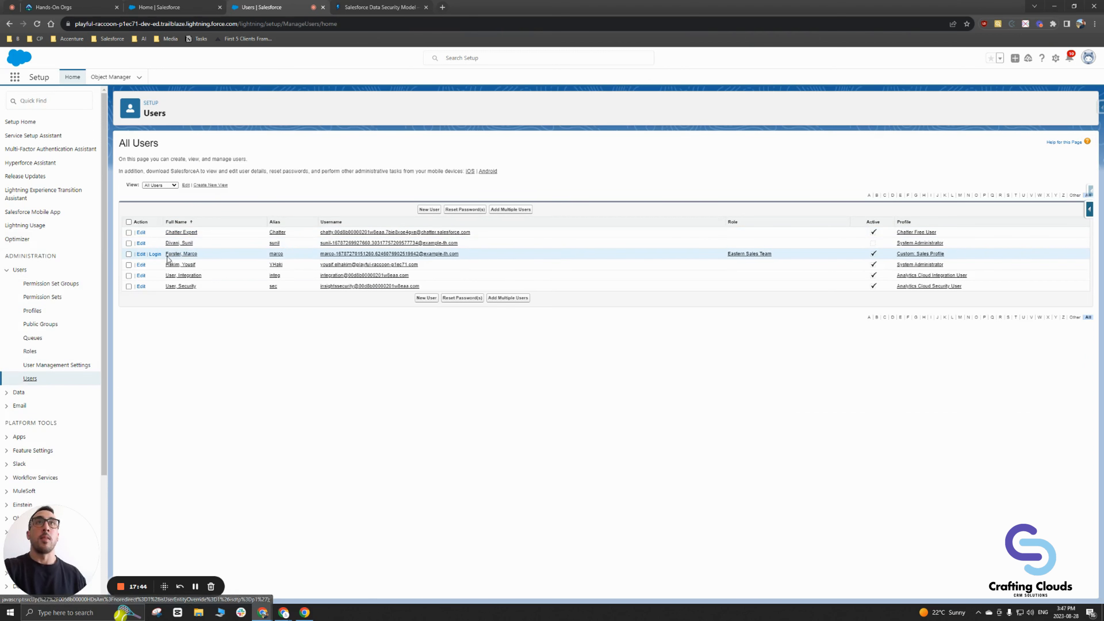
left_click(155, 254)
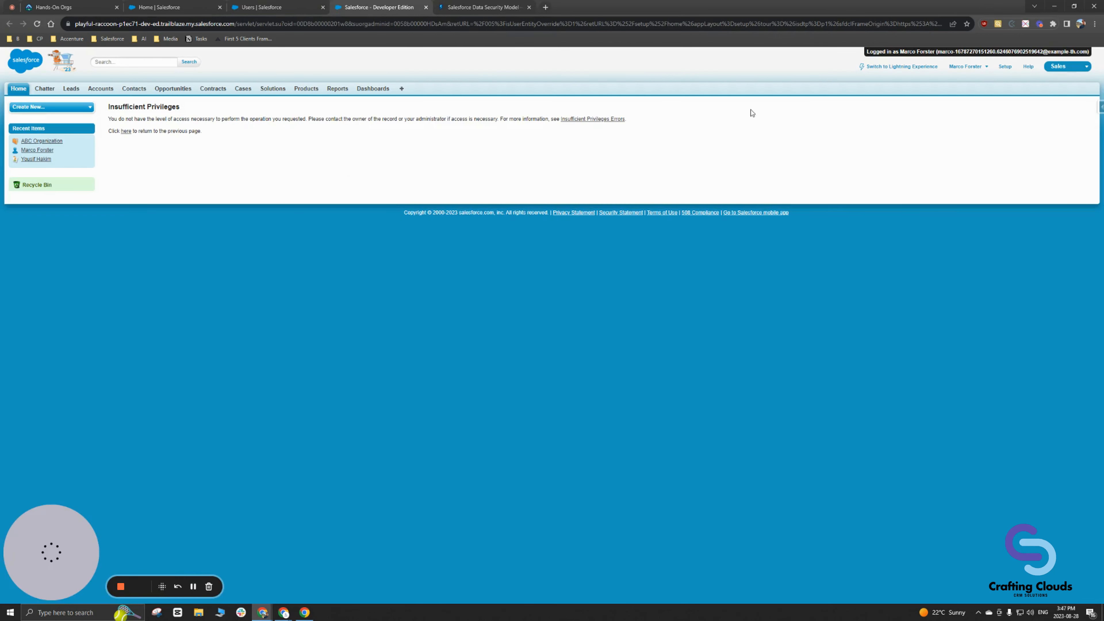
Step: Switch to Lightning, show the All Accounts list view, and open the ABC Organization record
left_click(910, 66)
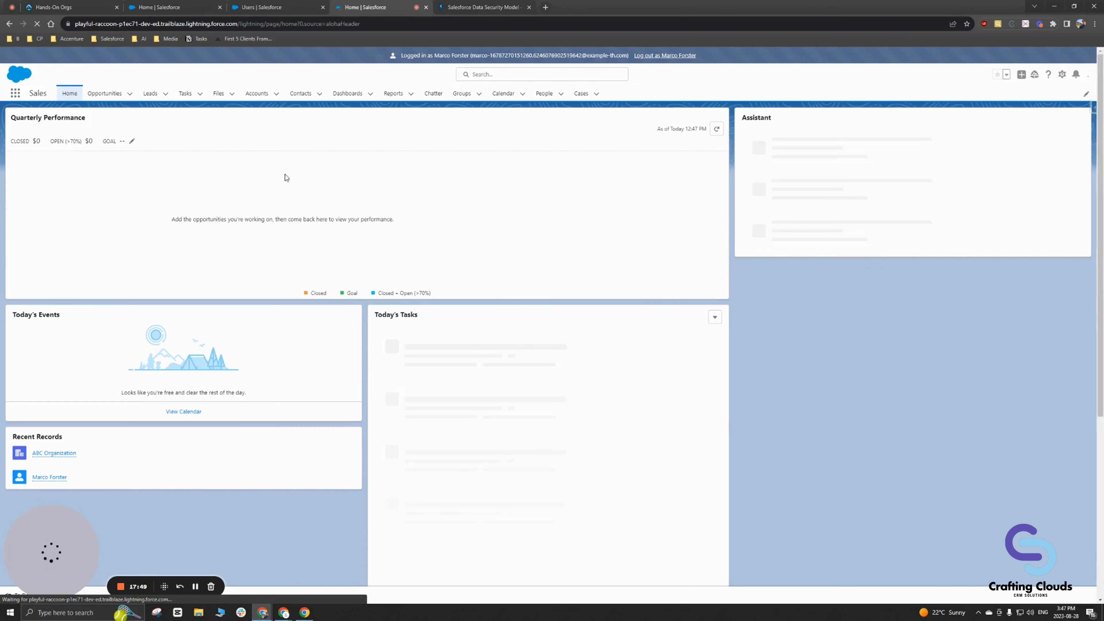
left_click(257, 93)
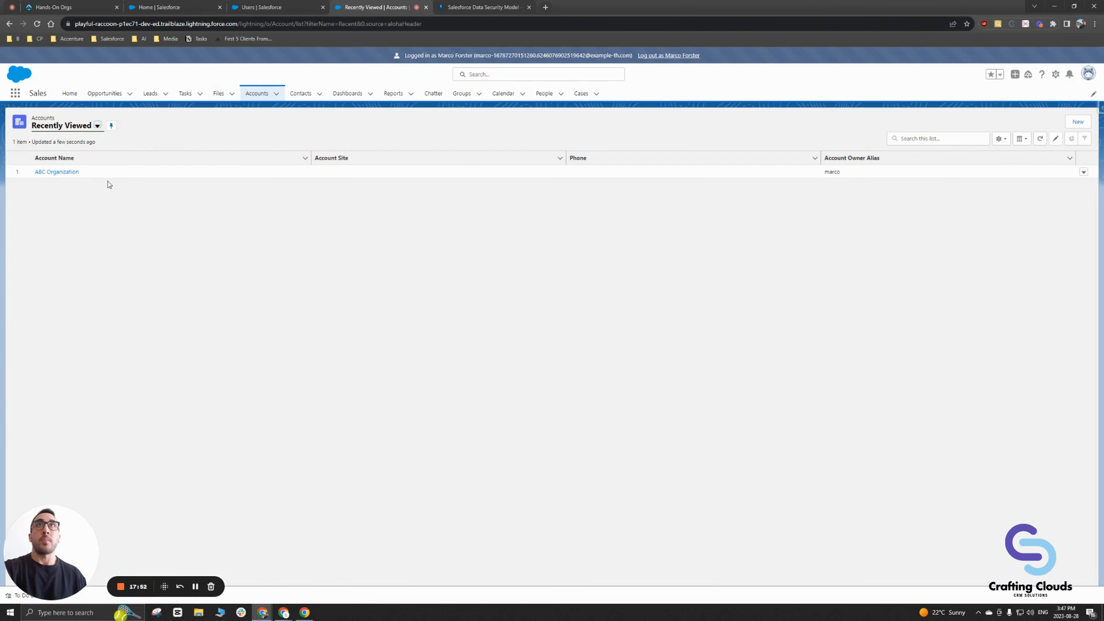
left_click(97, 126)
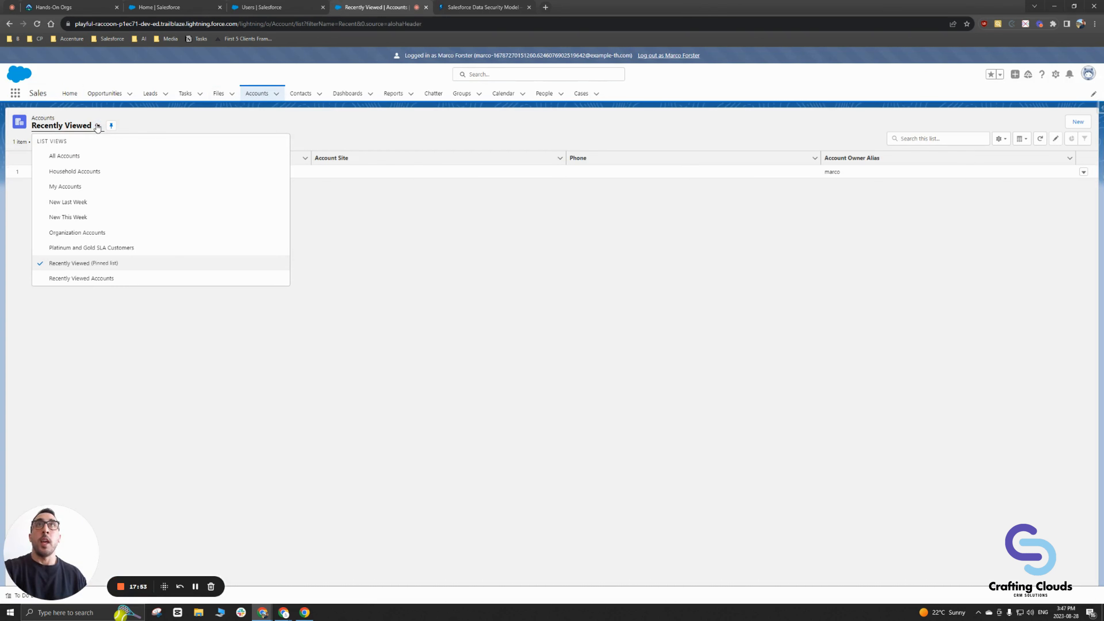
left_click(72, 158)
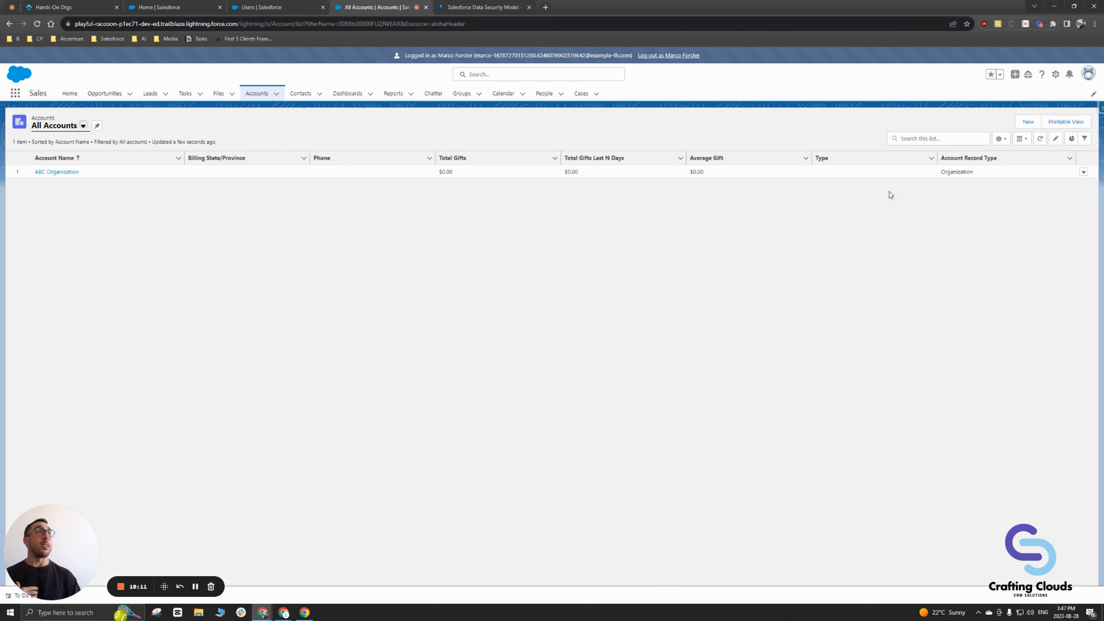
left_click(67, 172)
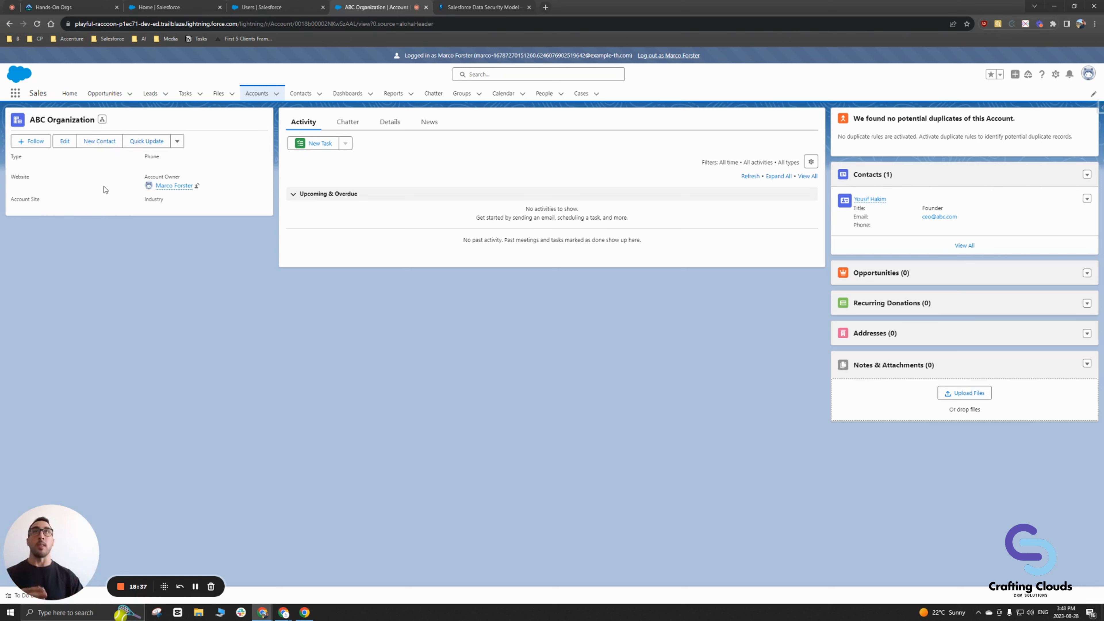
left_click(176, 142)
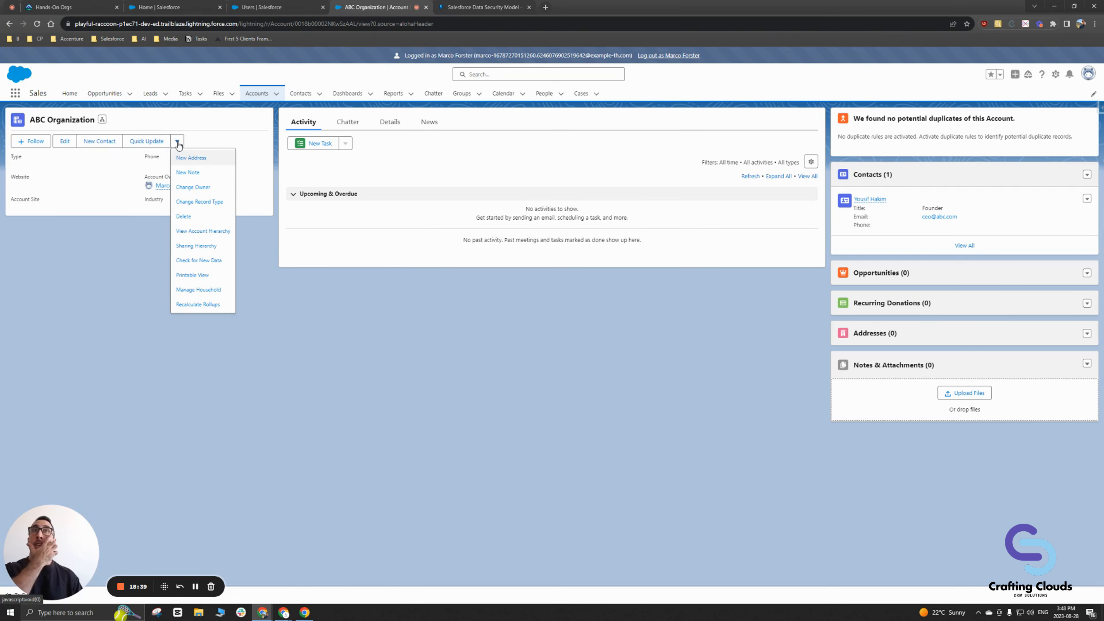
left_click(186, 219)
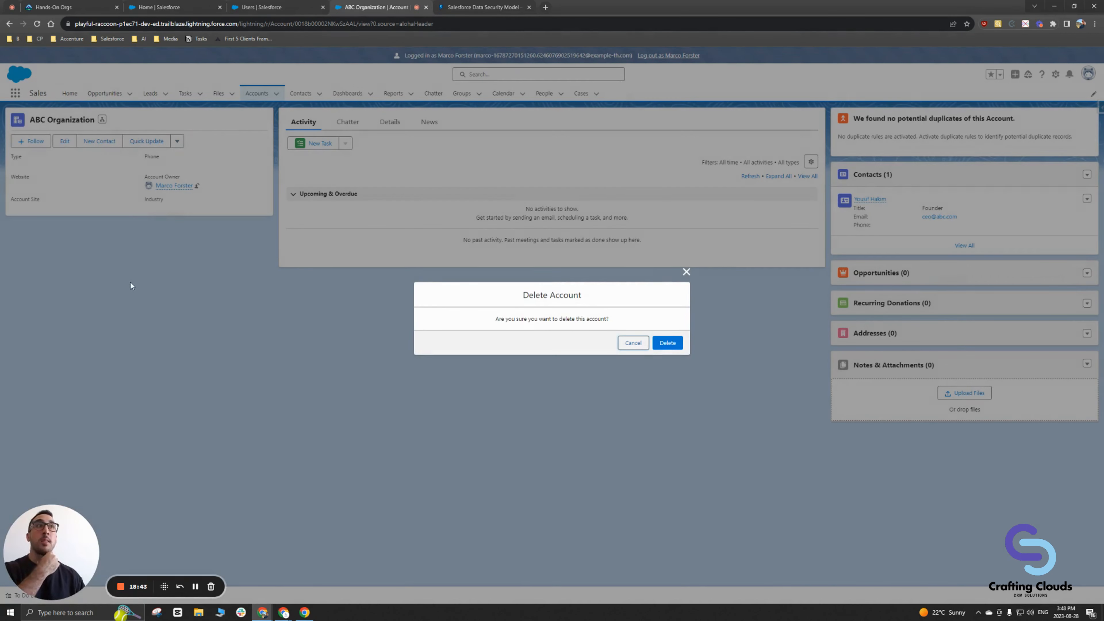
left_click(626, 343)
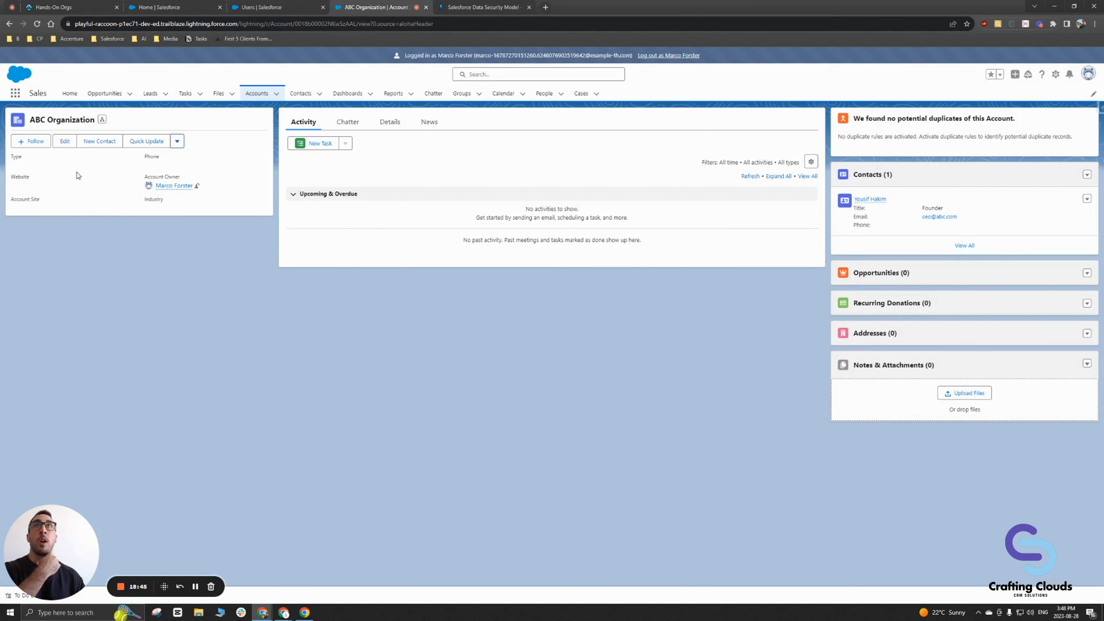
left_click(64, 142)
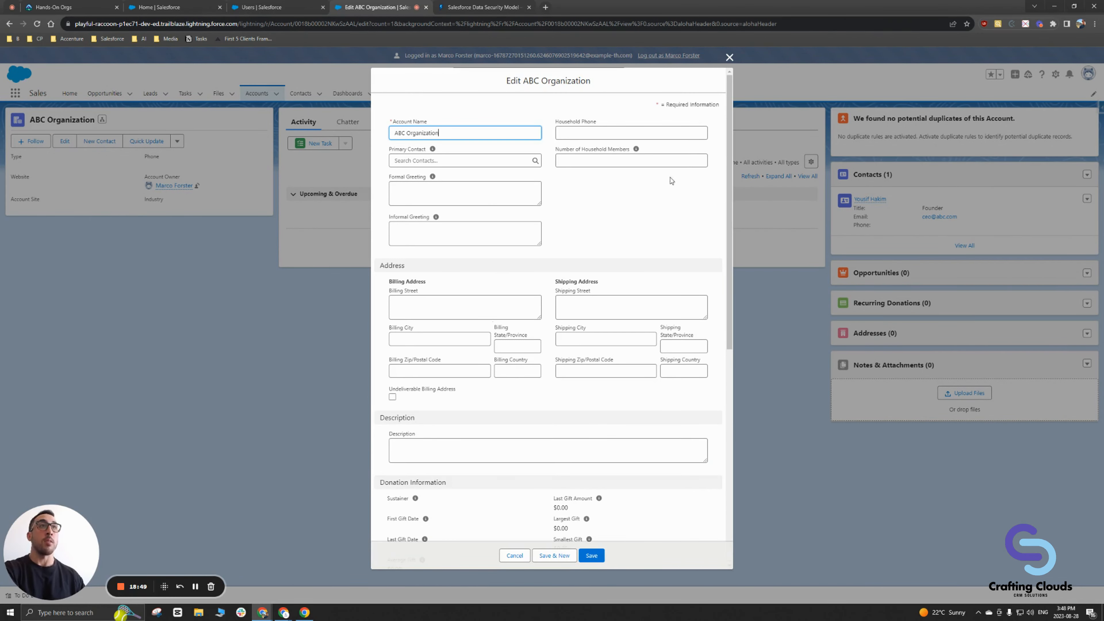
scroll(643, 178, "down", 5)
scroll(646, 177, "up", 5)
left_click(729, 57)
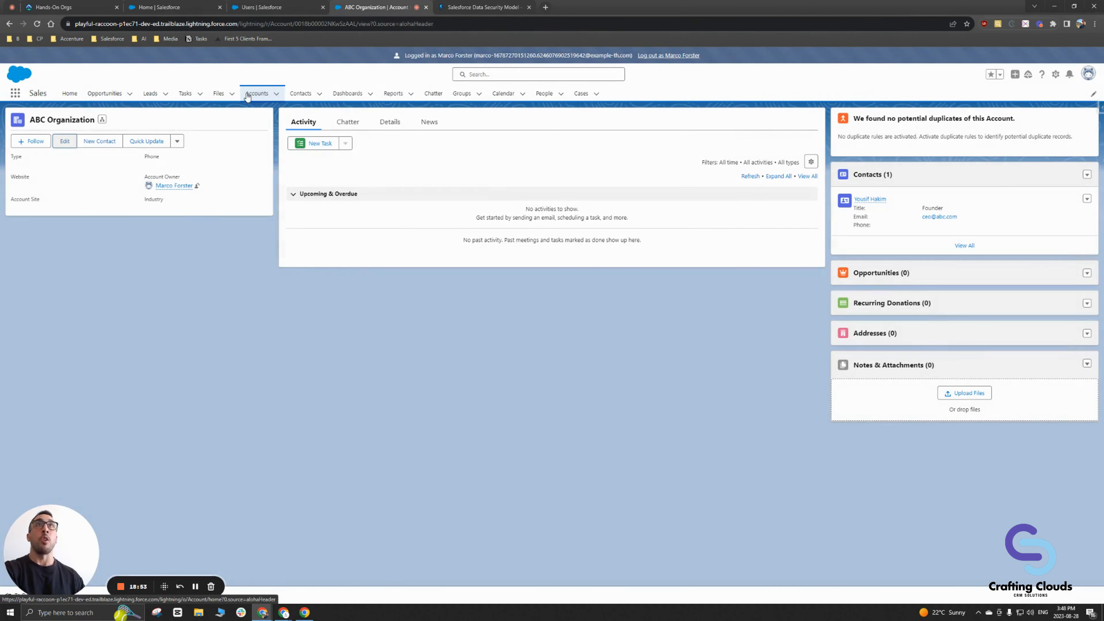
Step: From the Accounts list, confirm the sales user can open a New Account form, then discard it unsaved
left_click(255, 94)
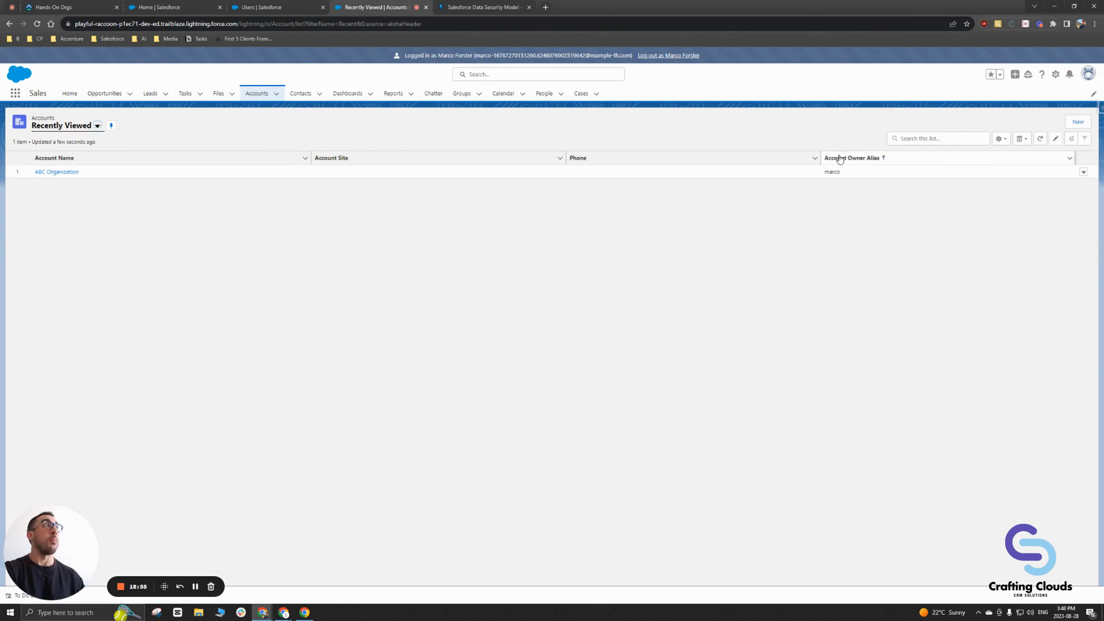
left_click(1079, 123)
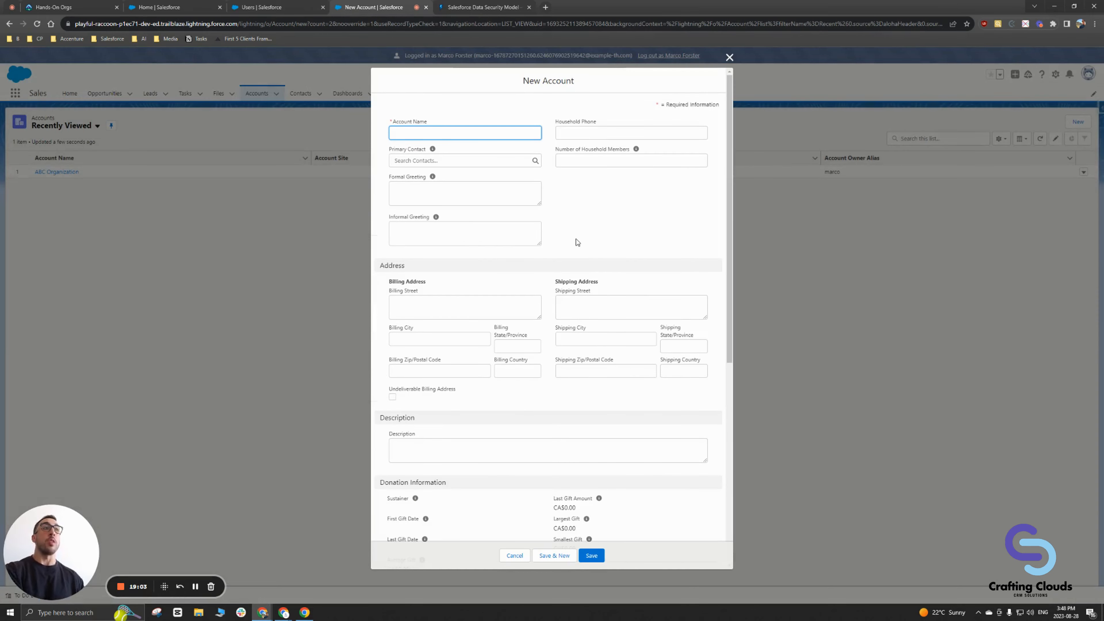
scroll(578, 242, "down", 10)
scroll(596, 277, "up", 10)
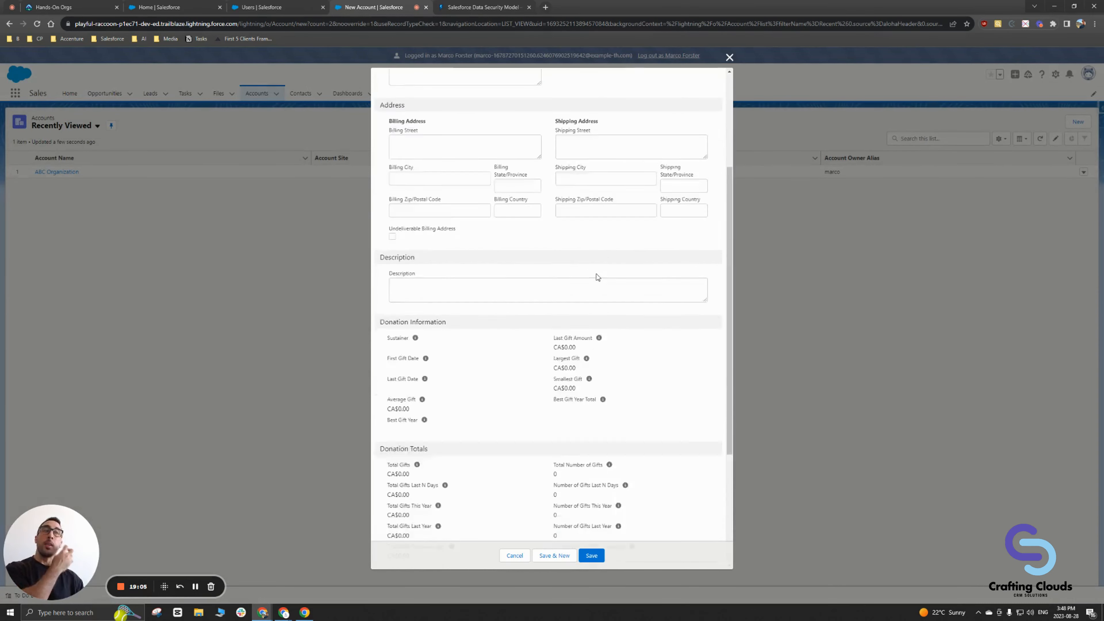
left_click(729, 57)
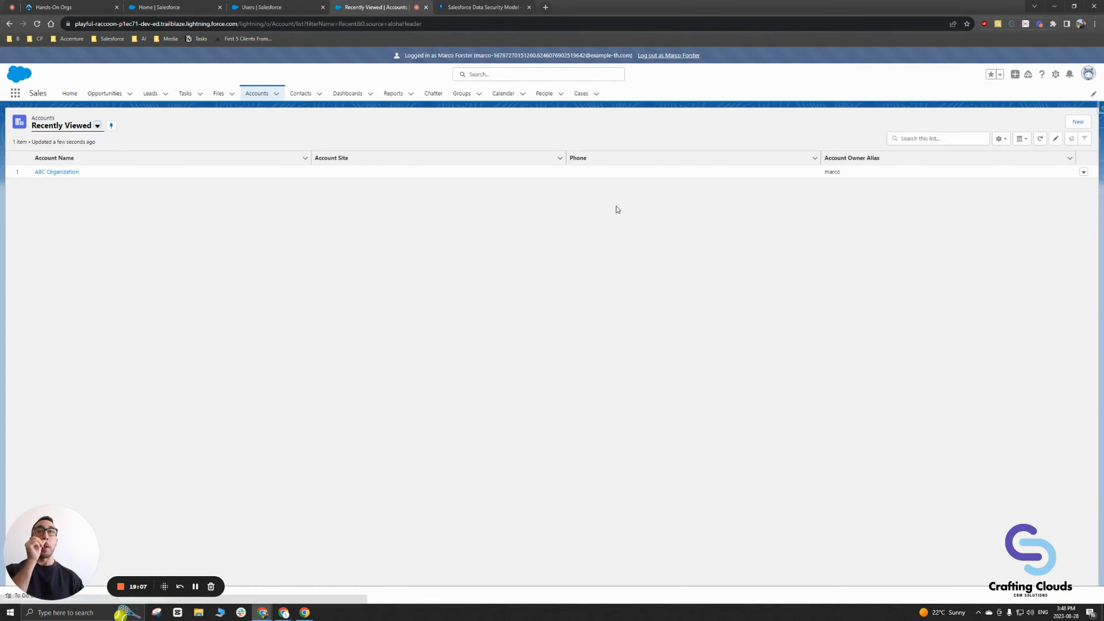